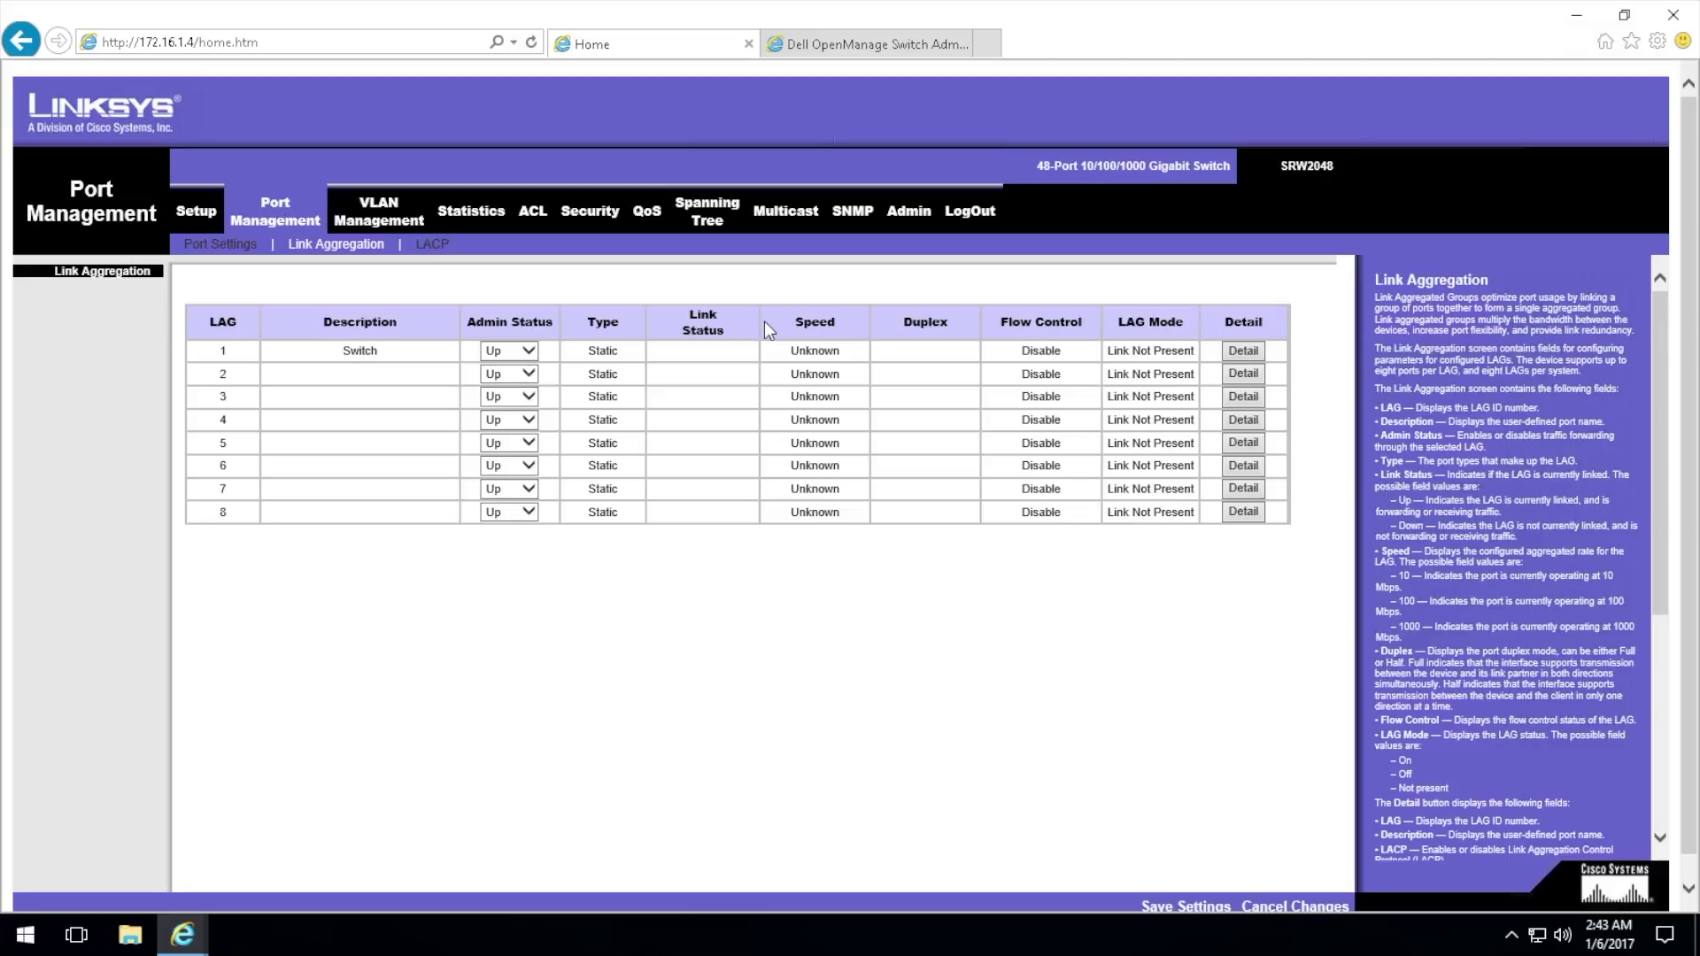
Step: Launch Command Prompt via Run and start a Telnet session to 172.16.1.4
{"action": "key", "text": "super+r"}
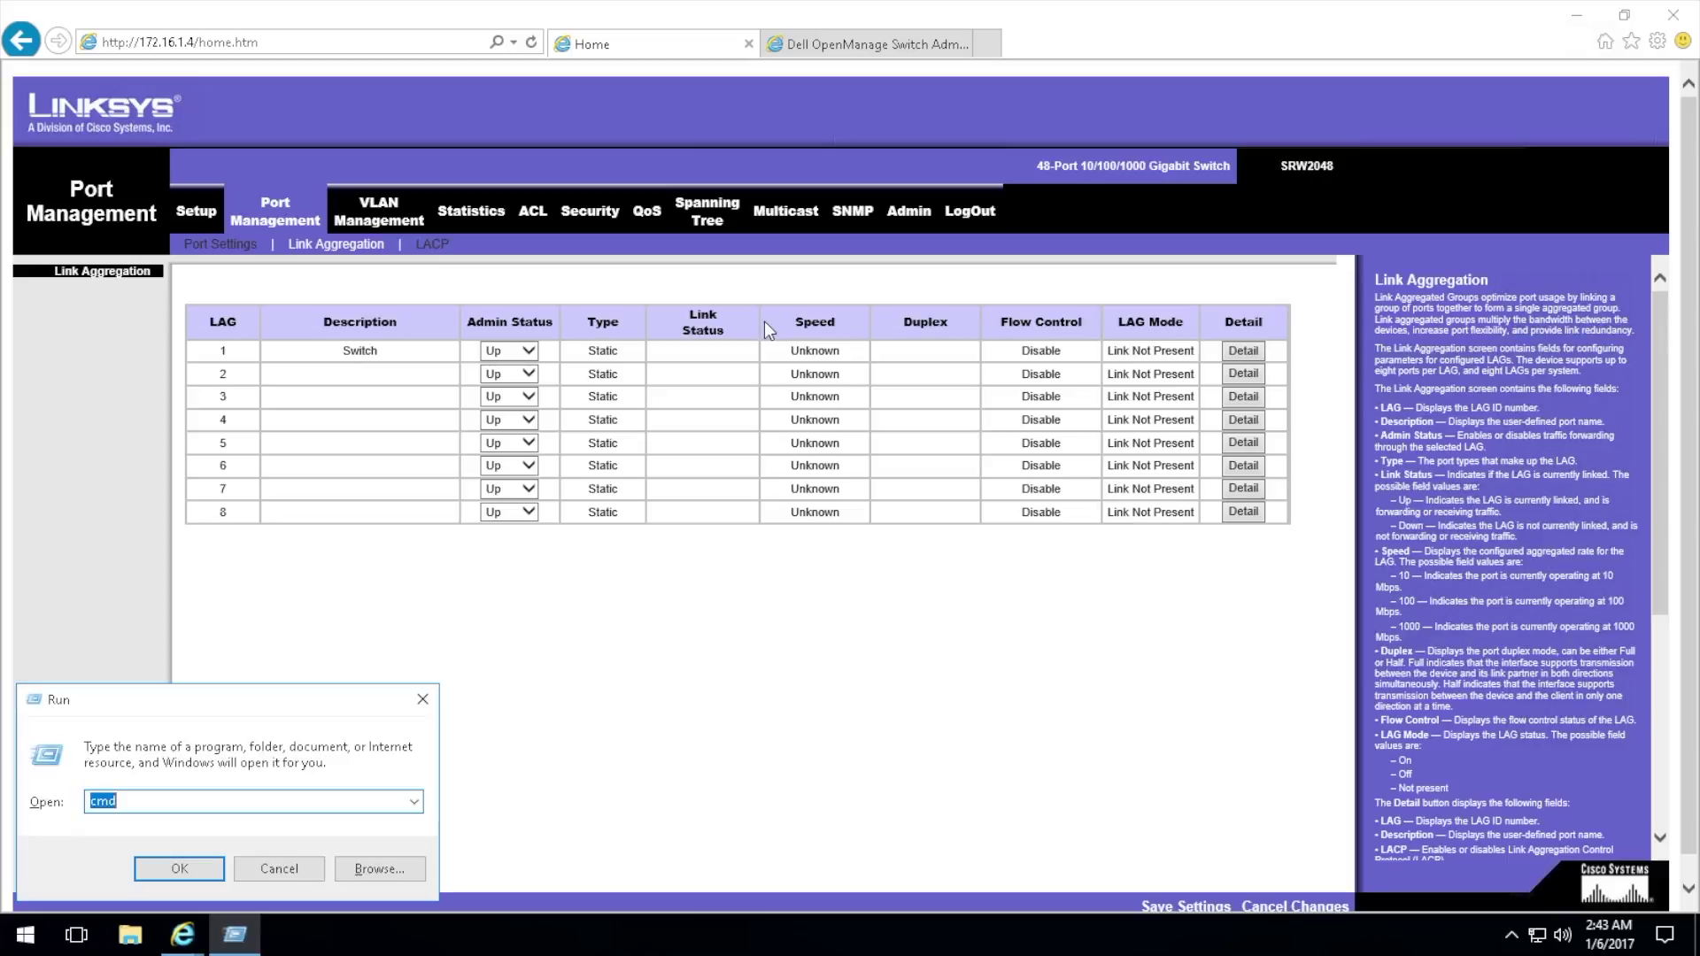
{"action": "type", "text": "cmd"}
{"action": "key", "text": "Return"}
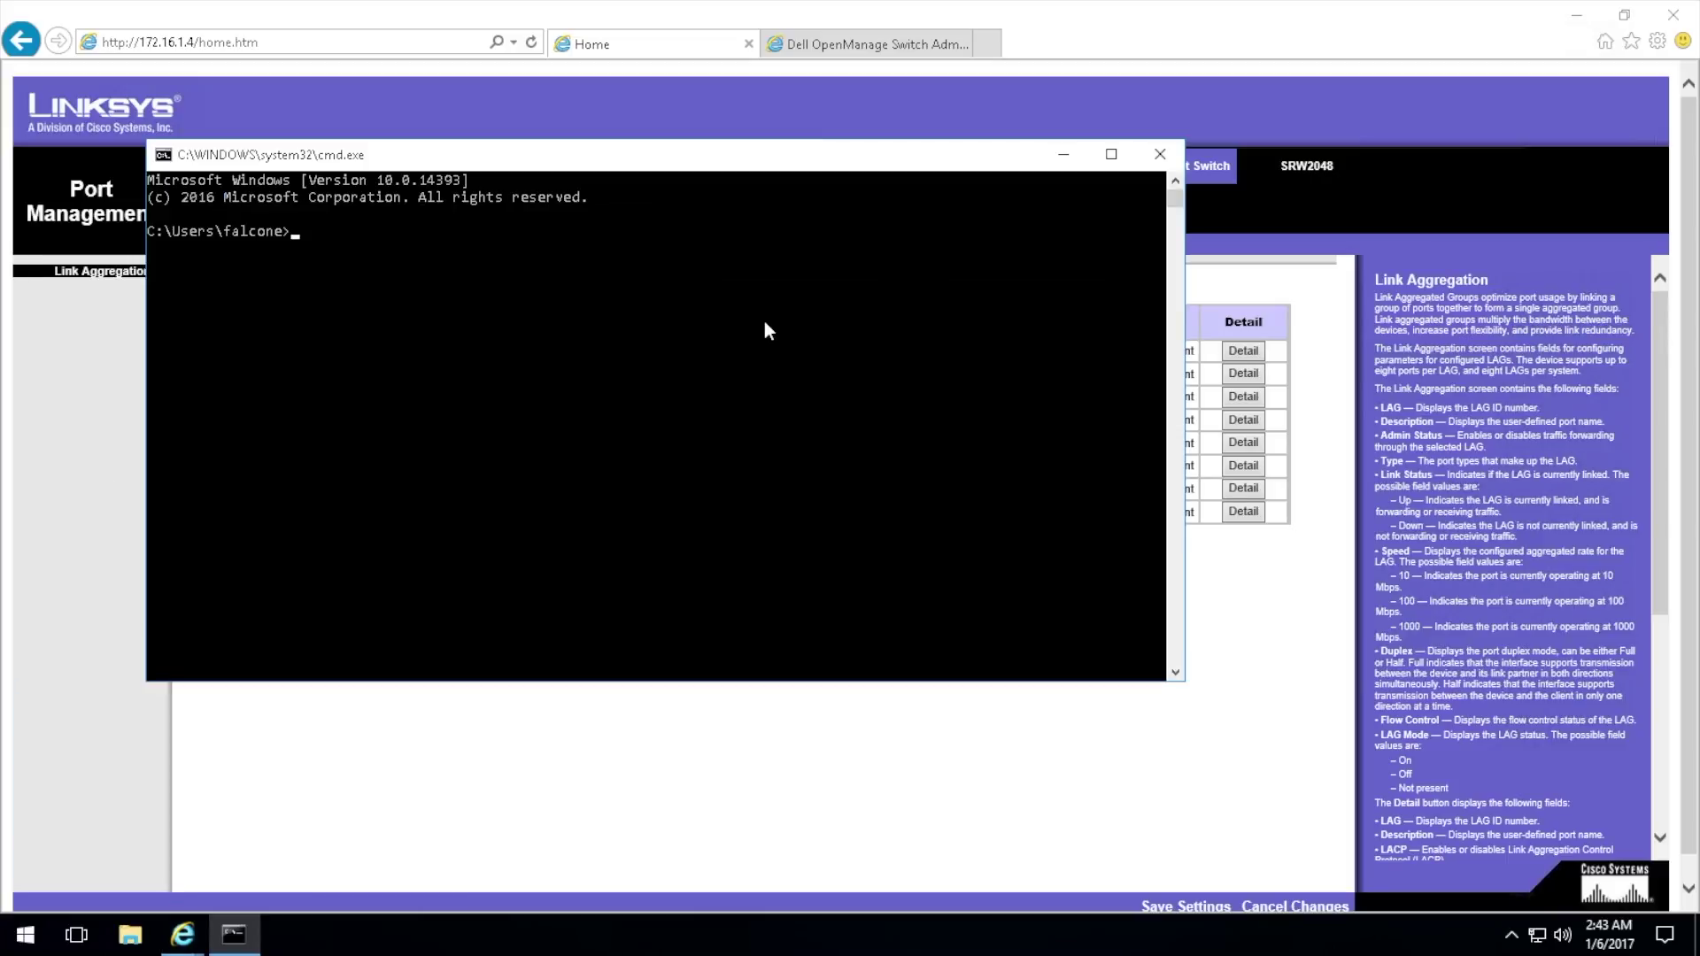
{"action": "type", "text": "telnet 172.16.1.4"}
{"action": "key", "text": "Return"}
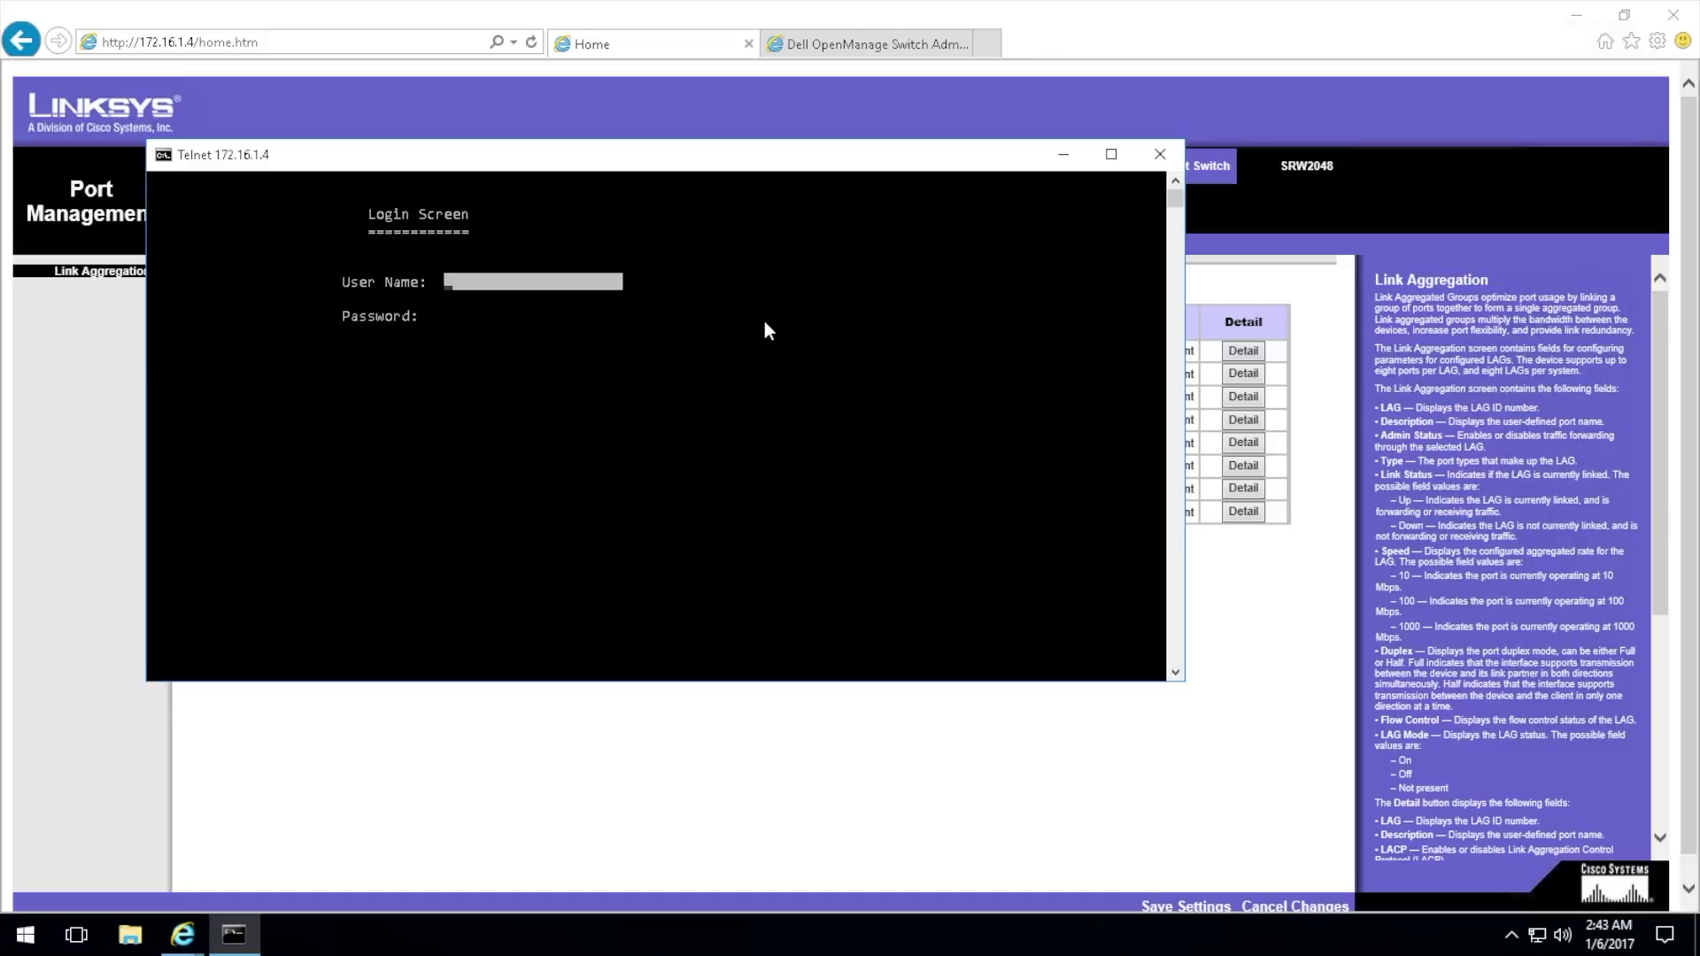
Step: Log in at the switch's login screen with the user name and password
{"action": "type", "text": "admin"}
{"action": "key", "text": "Return"}
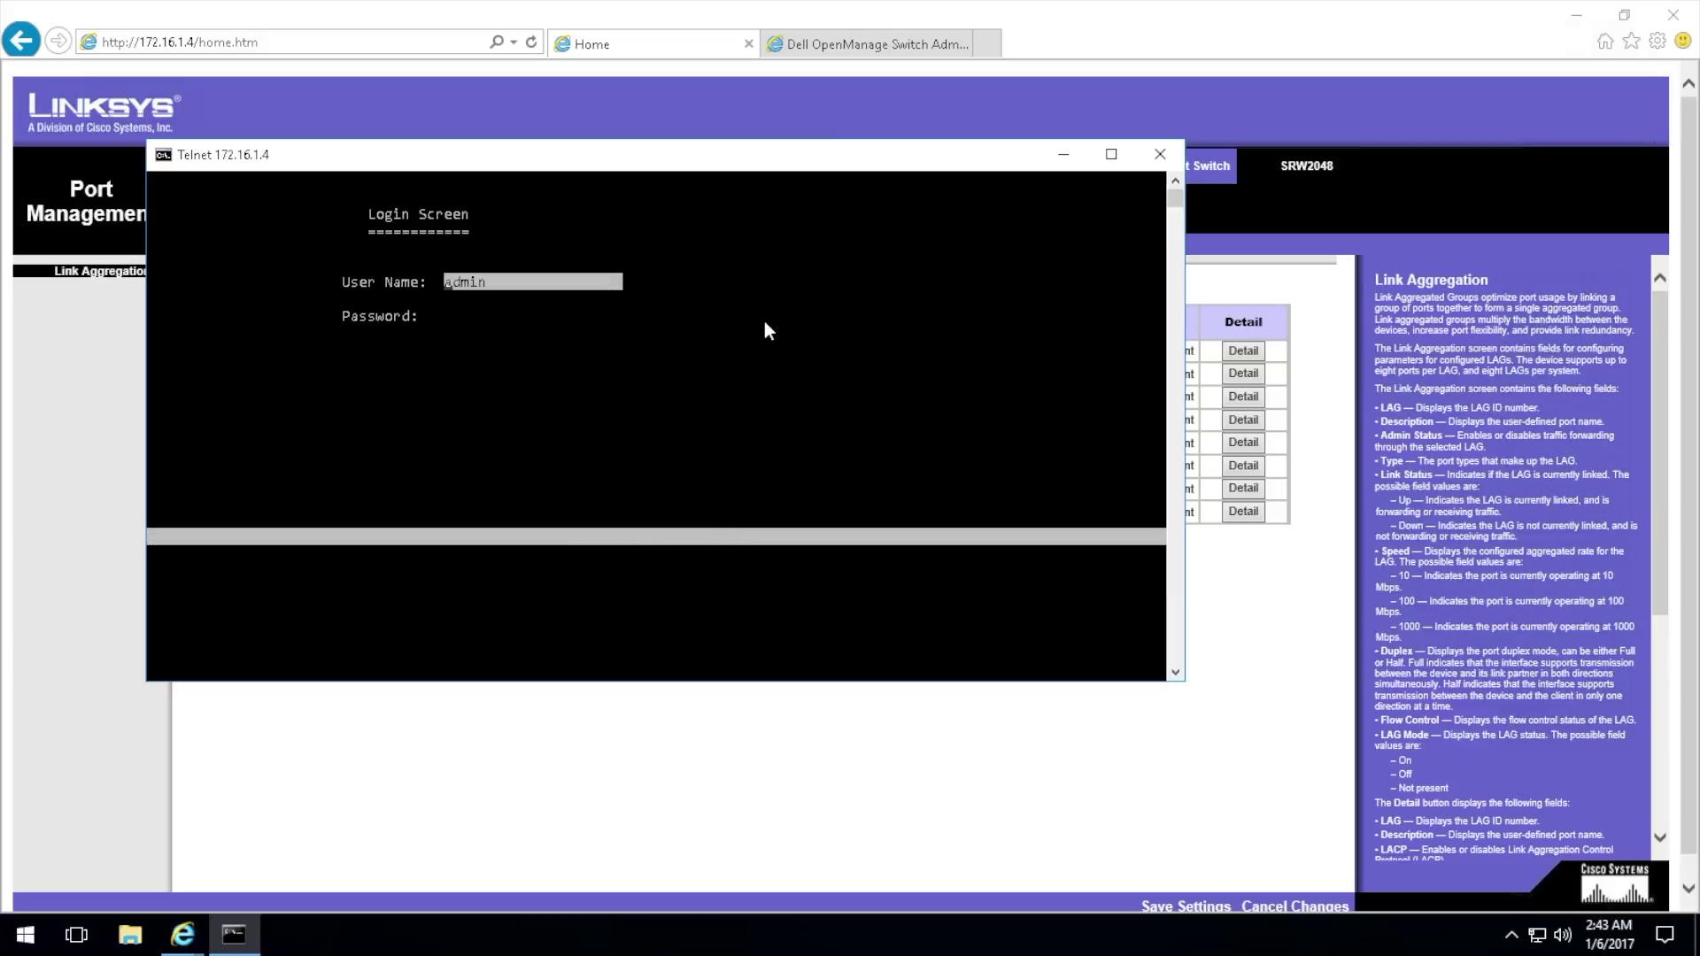
{"action": "key", "text": "Tab"}
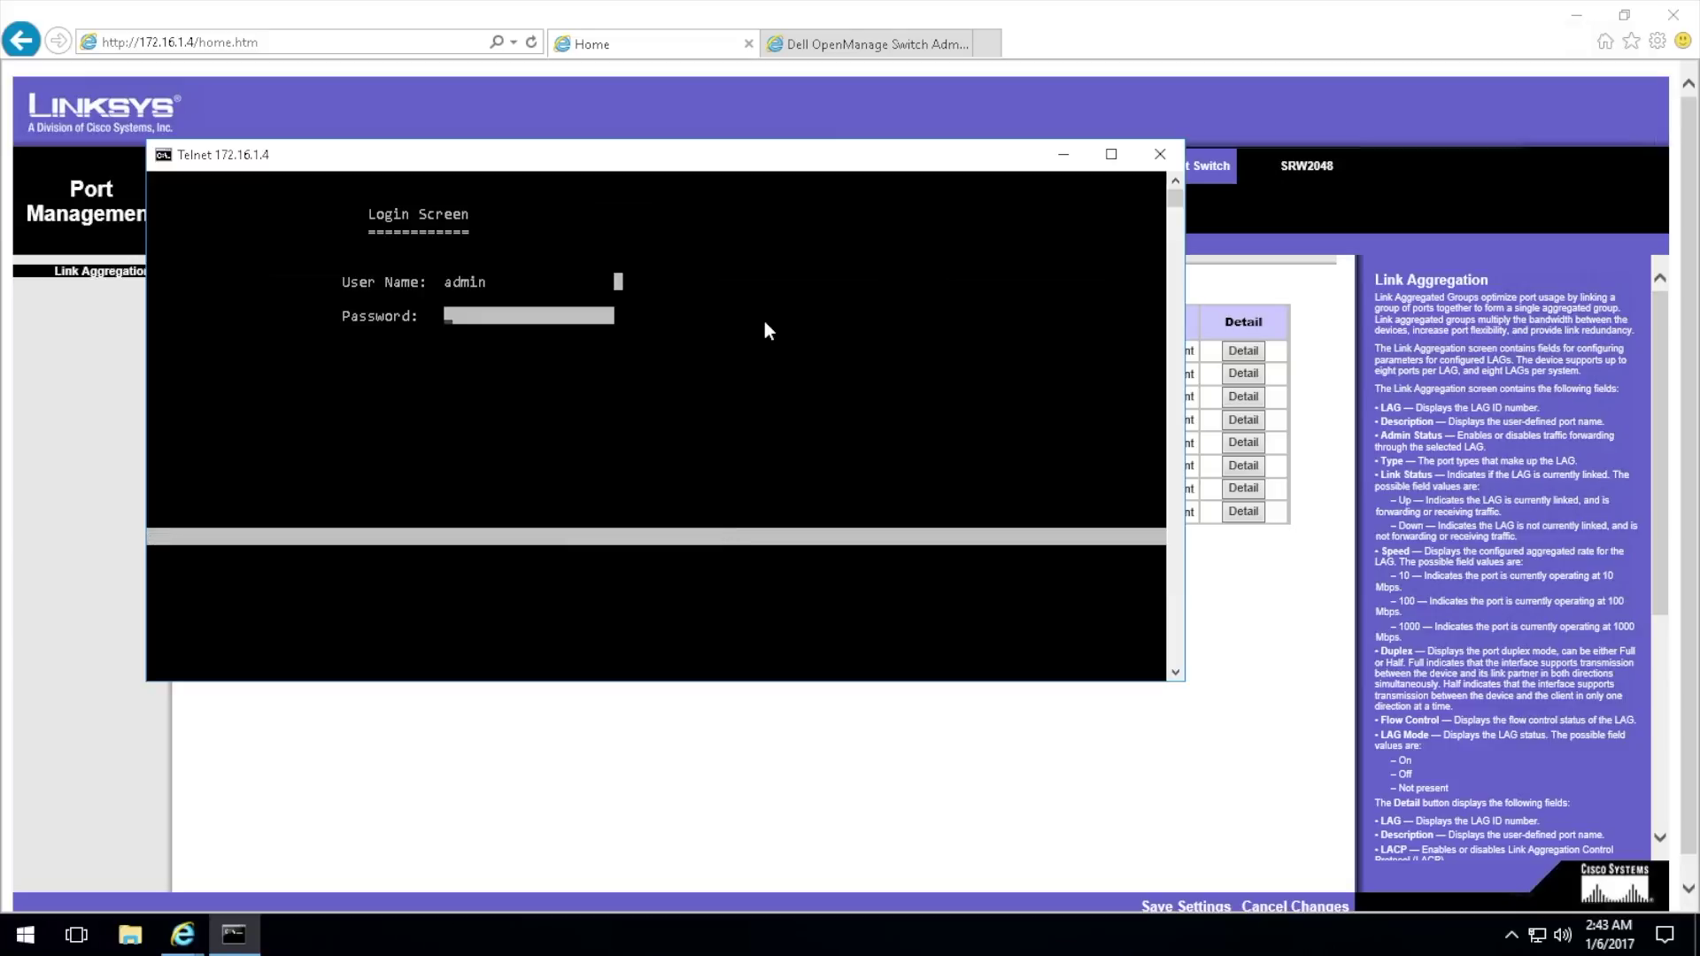
{"action": "type", "text": "*dmin"}
{"action": "key", "text": "Return"}
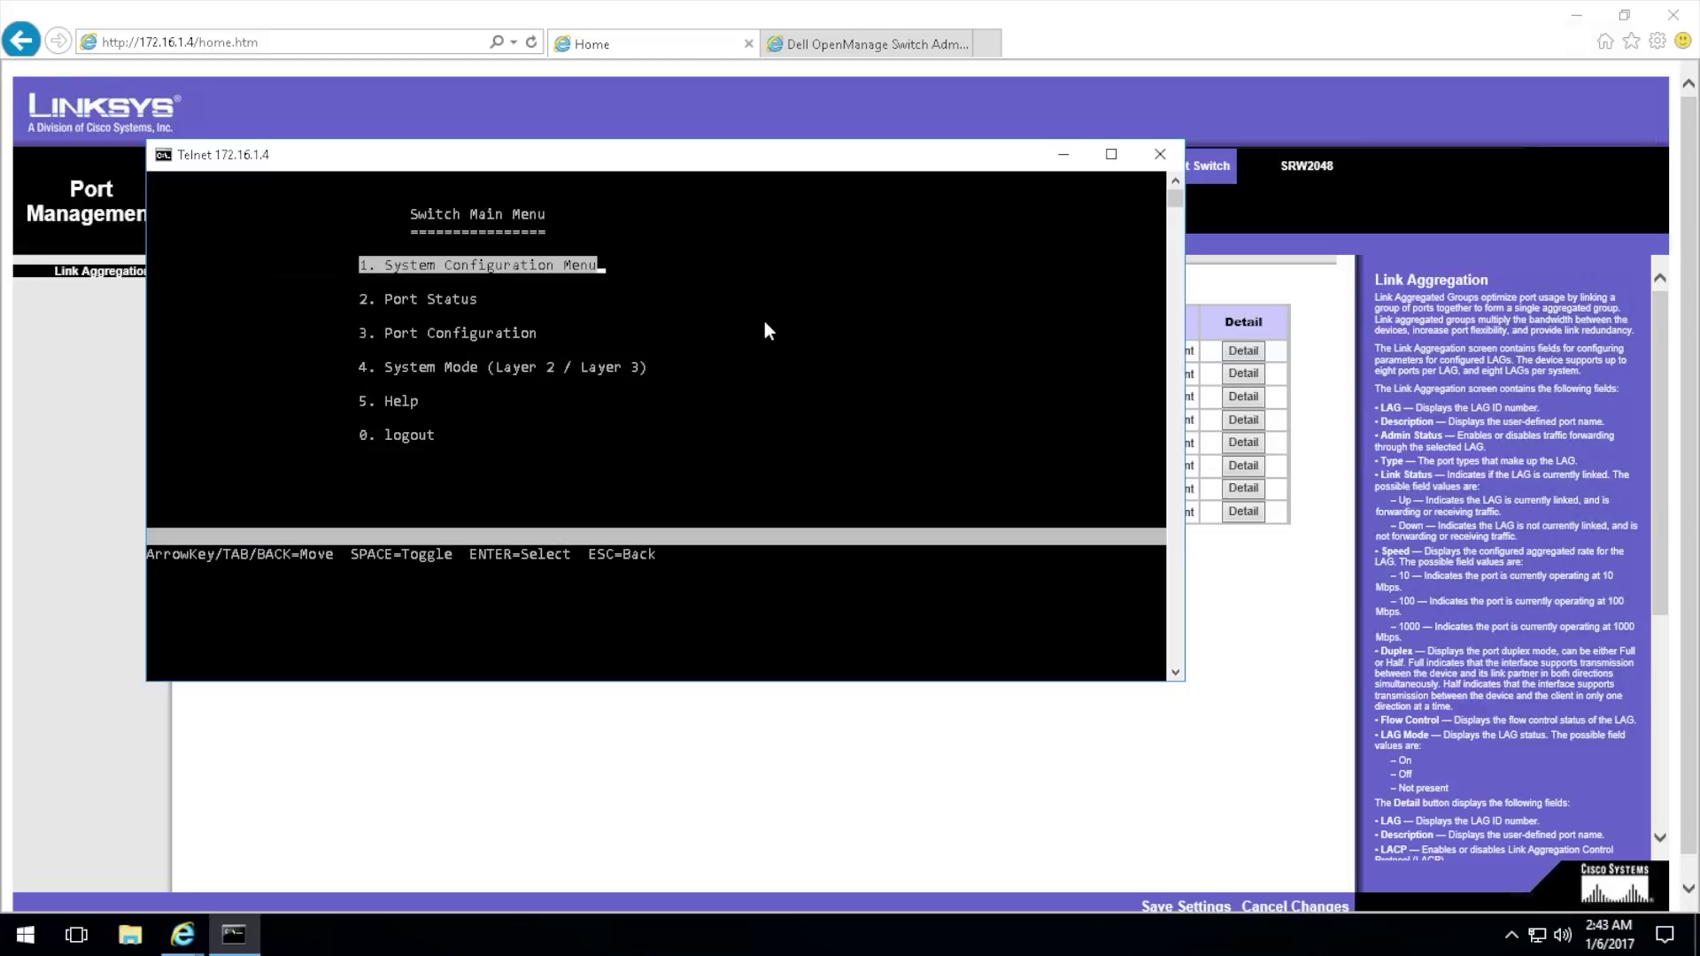
Step: Navigate to System Configuration Menu > Management Settings and highlight Telnet Configuration
{"action": "key", "text": "Return"}
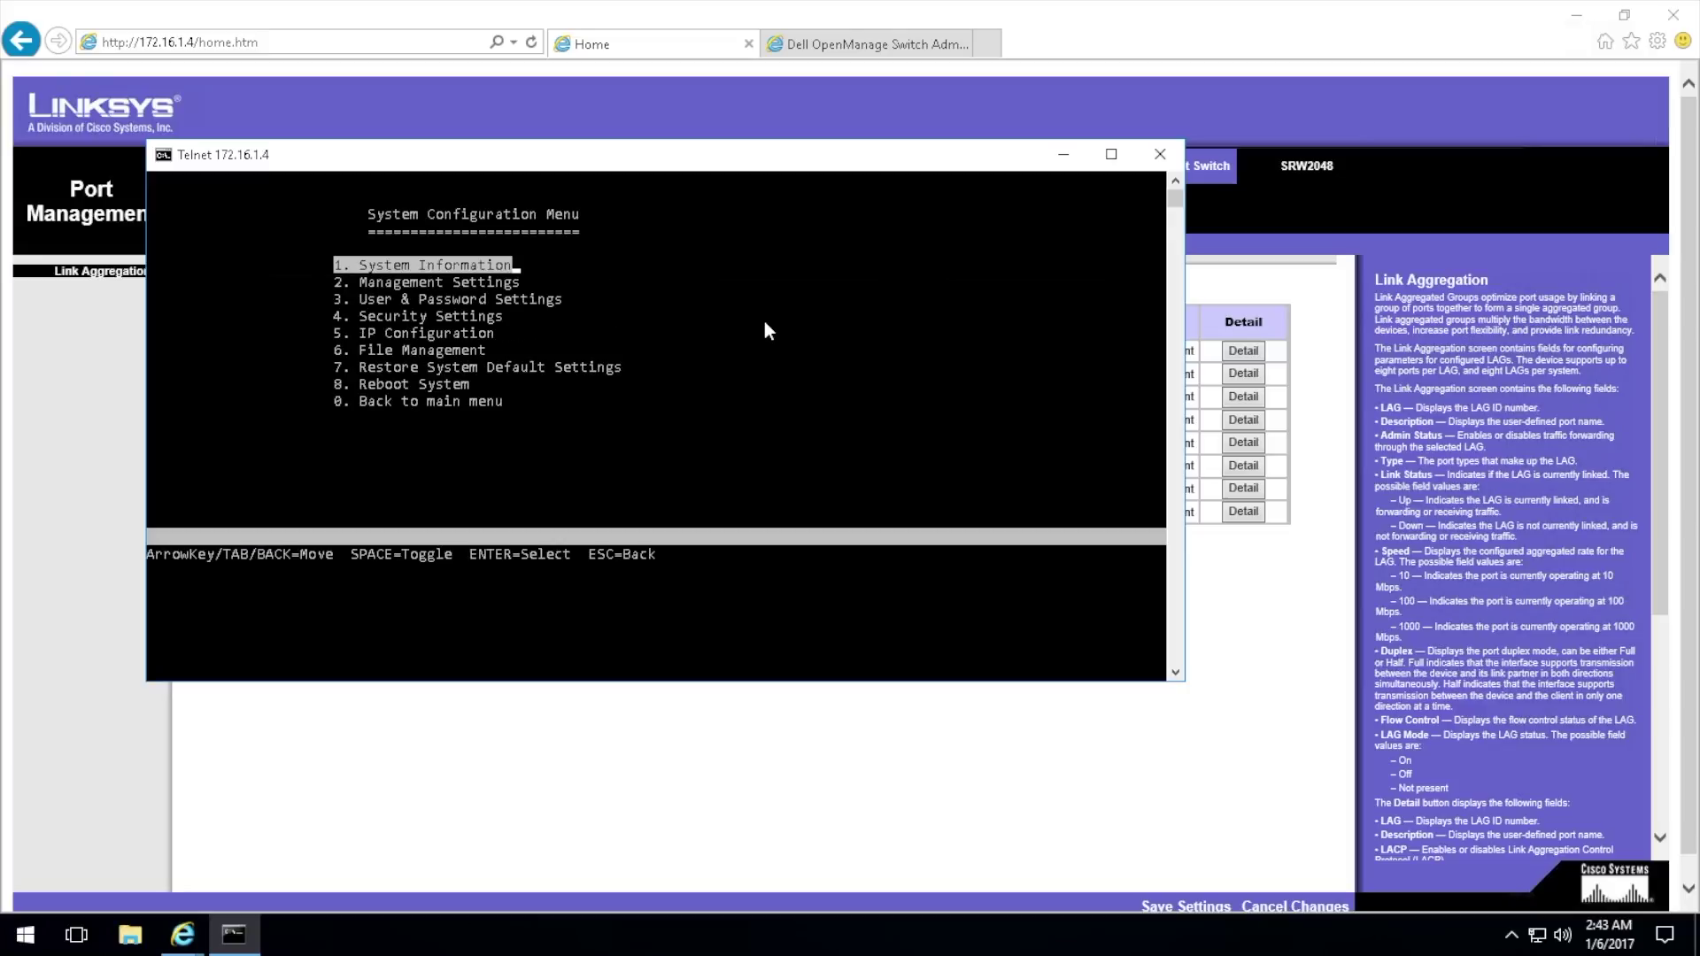
{"action": "key", "text": "Down"}
{"action": "key", "text": "Return"}
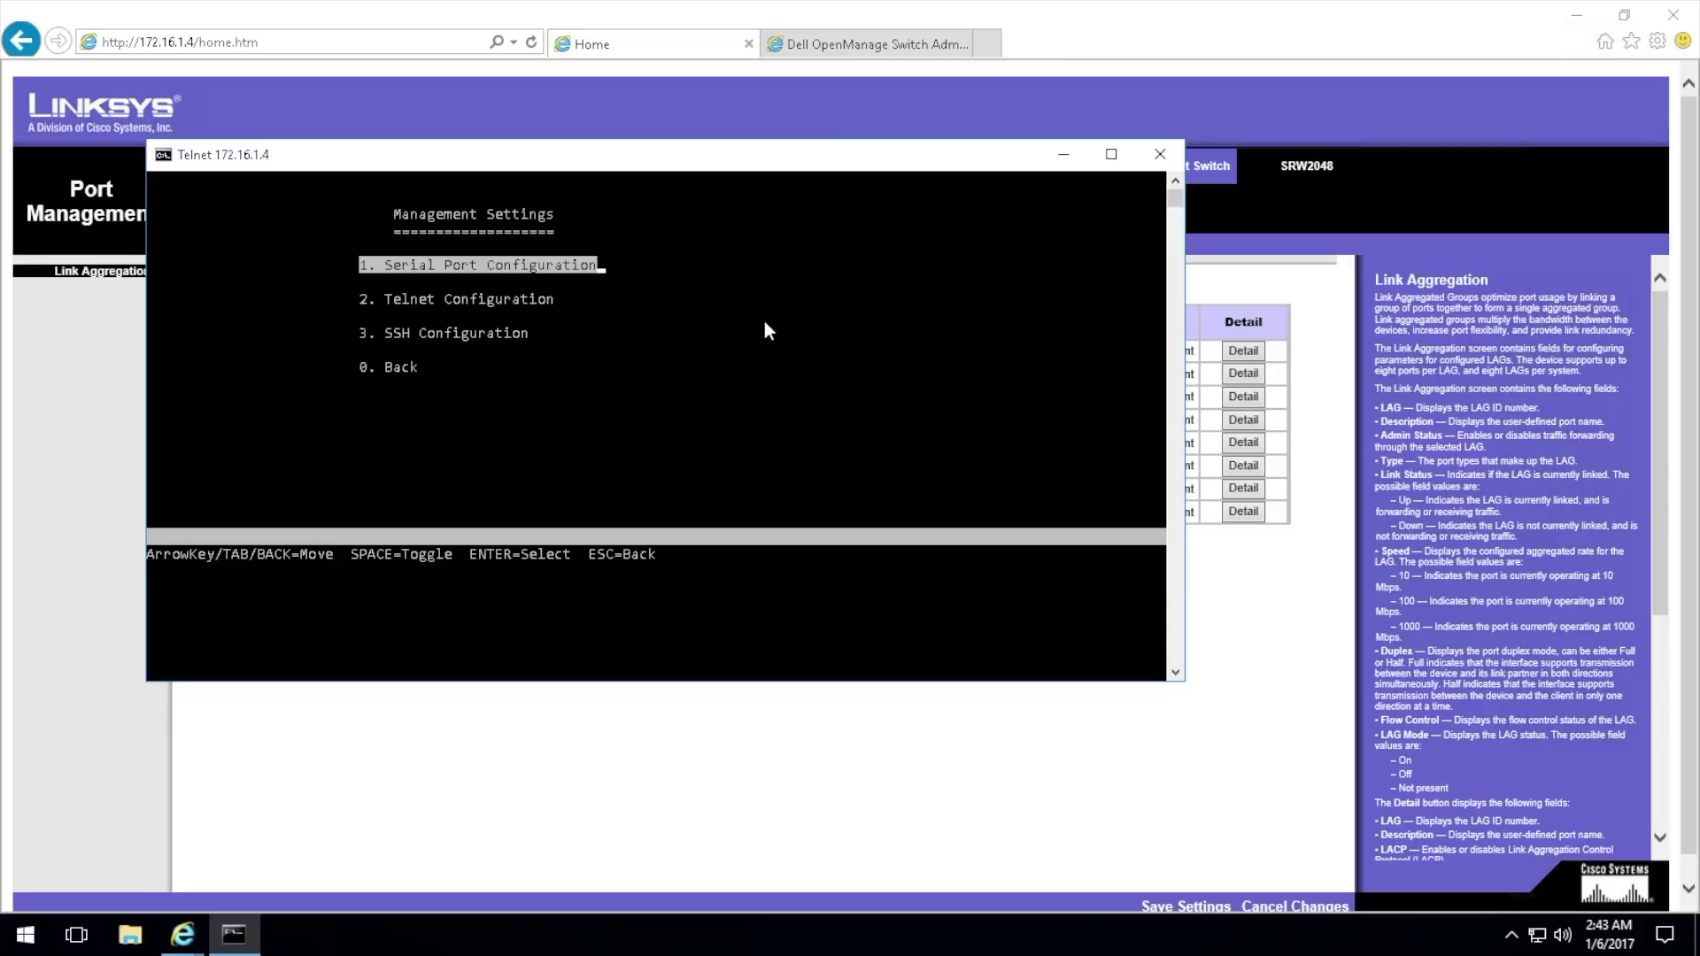
{"action": "key", "text": "Down"}
{"action": "key", "text": "Down"}
{"action": "key", "text": "Down"}
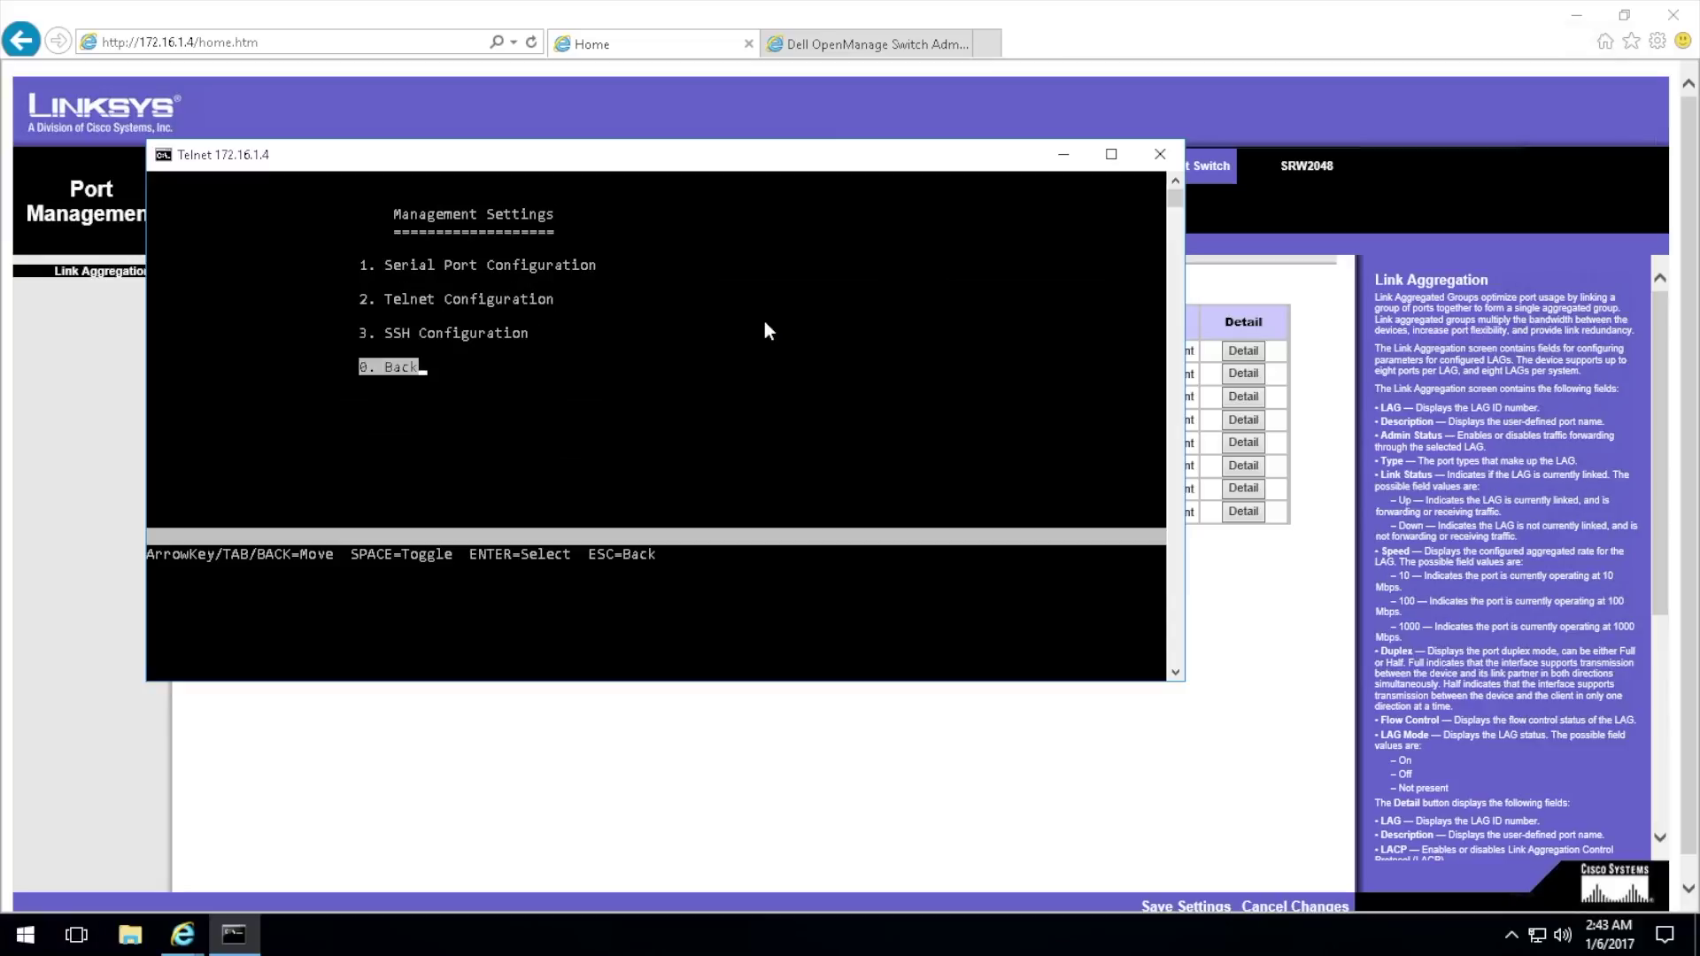
{"action": "key", "text": "Up"}
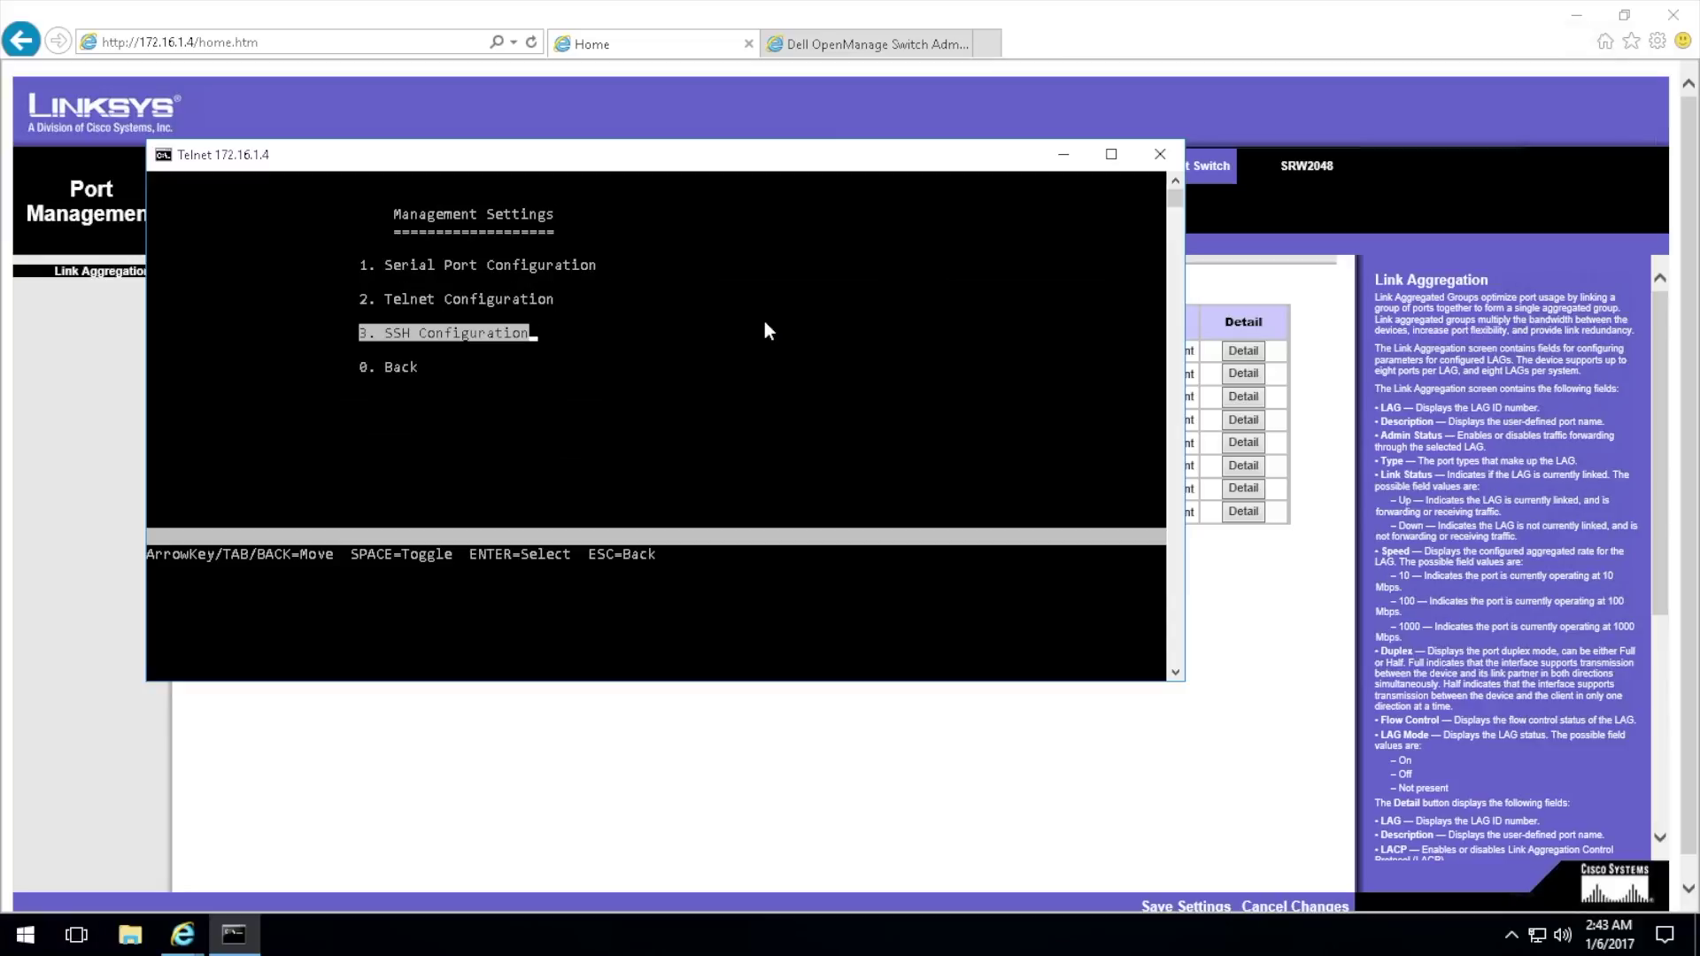
{"action": "key", "text": "Escape"}
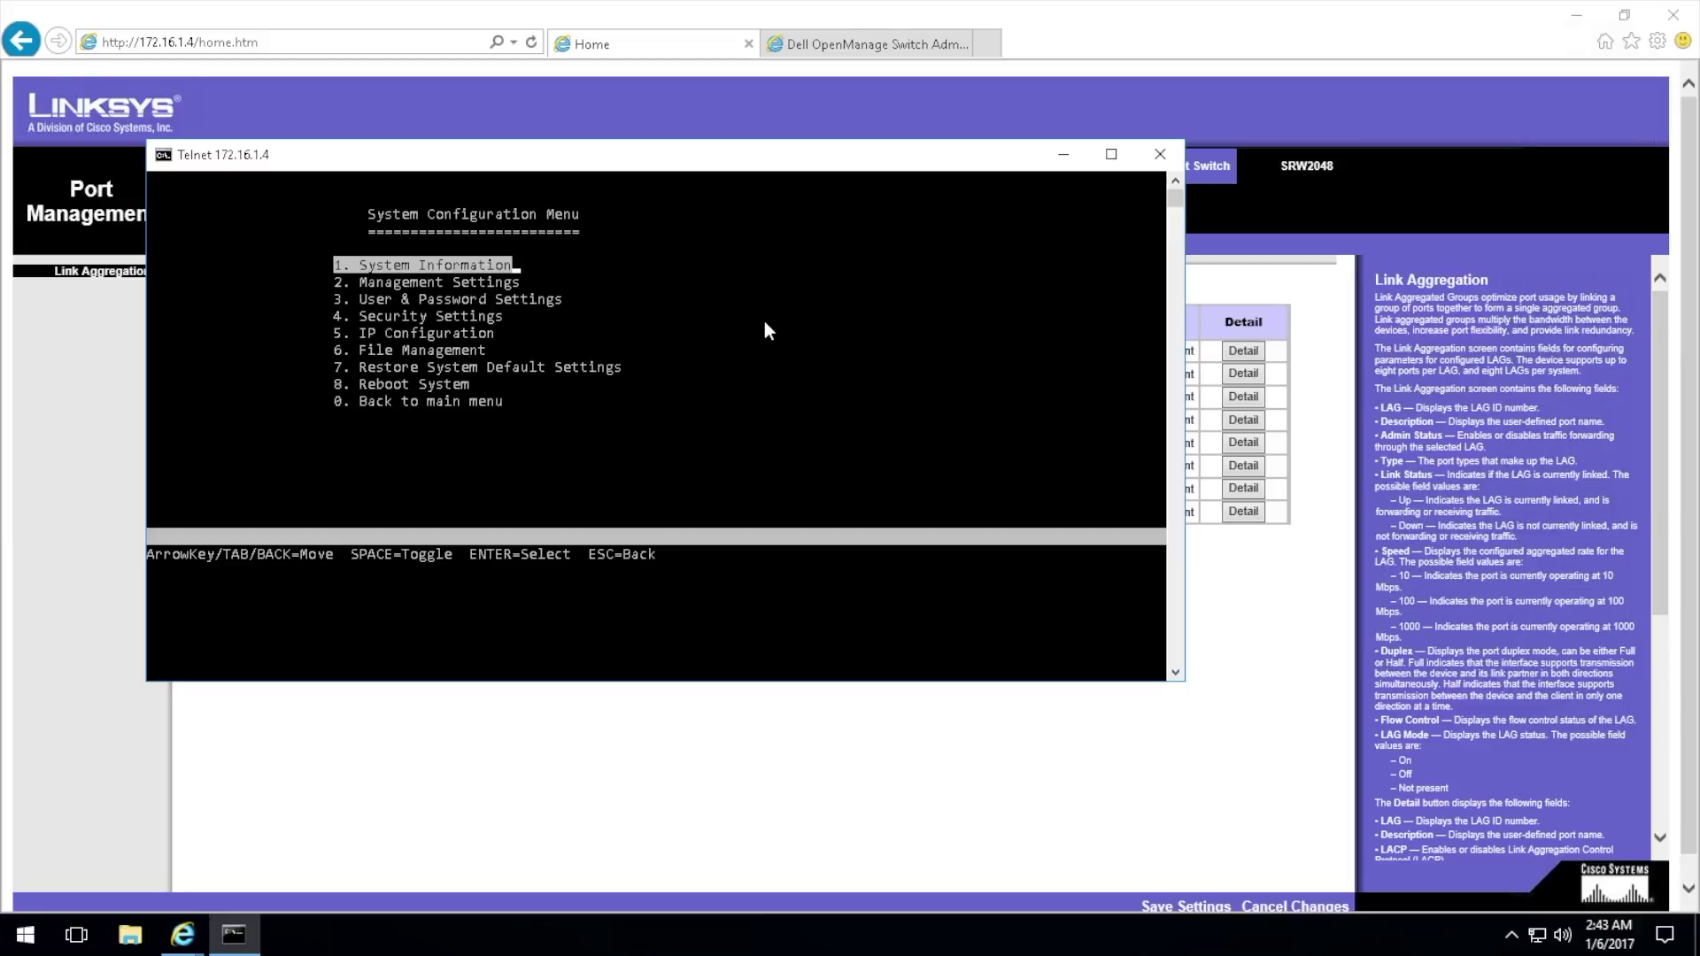
{"action": "key", "text": "Down"}
{"action": "key", "text": "Return"}
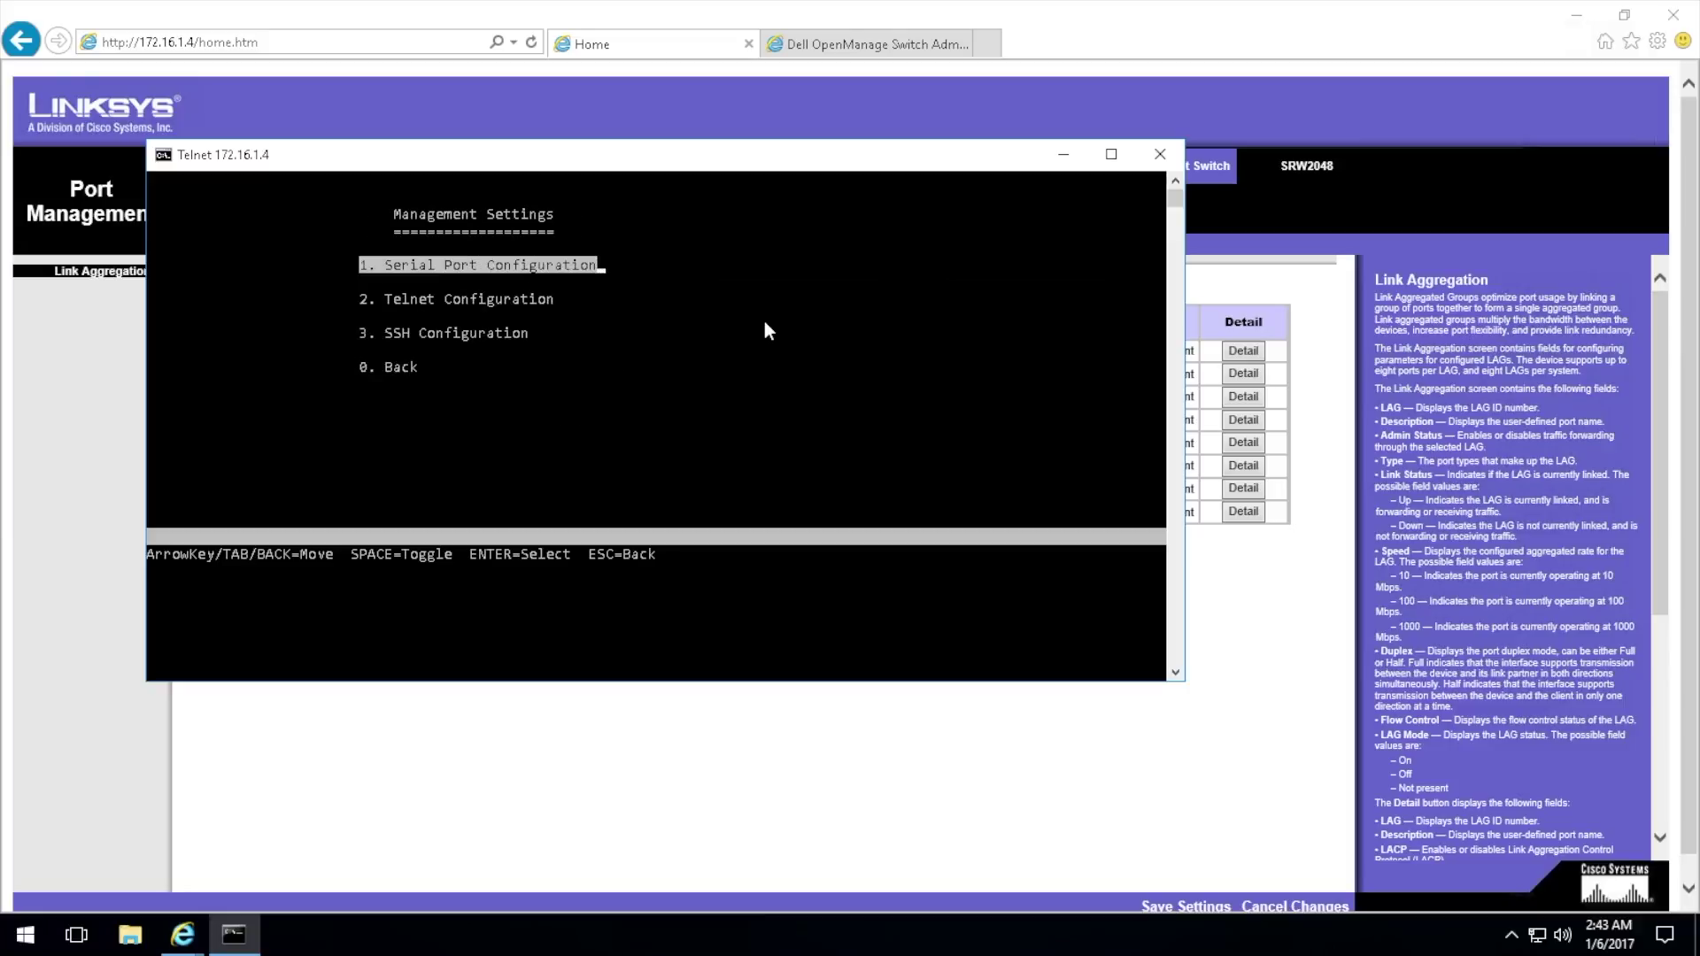
{"action": "key", "text": "Down"}
Step: Check the 0 sec Telnet time-out, then quit back to the Switch Main Menu
{"action": "key", "text": "Return"}
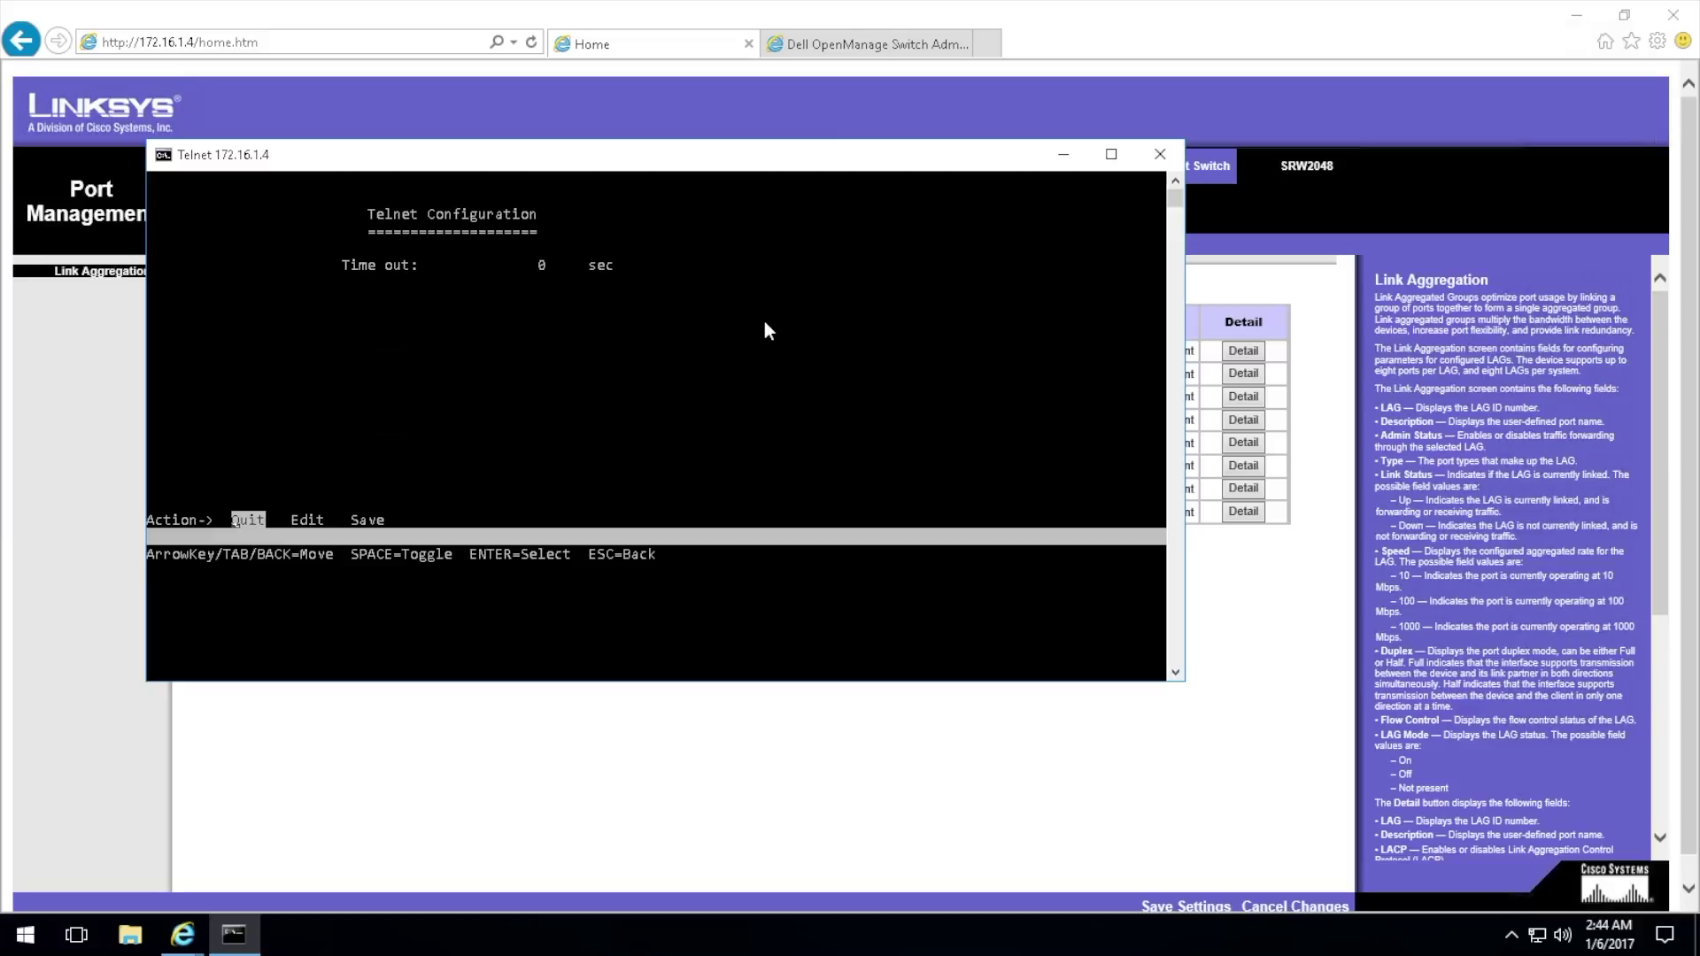
{"action": "key", "text": "Return"}
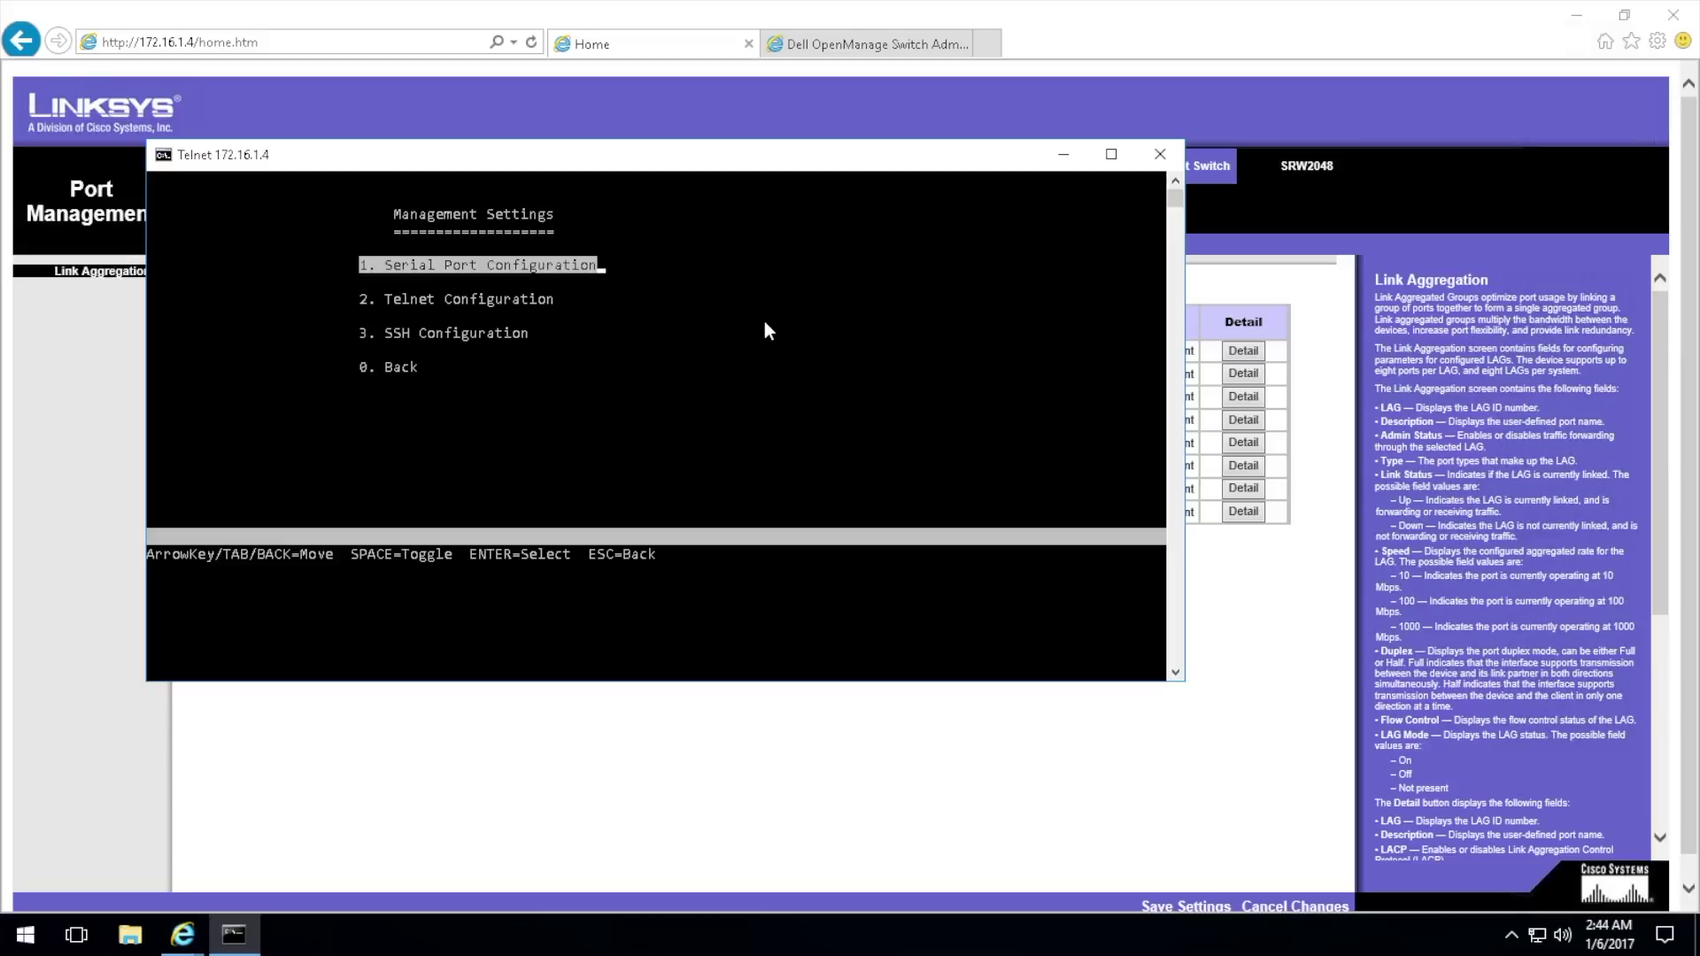
{"action": "key", "text": "Escape"}
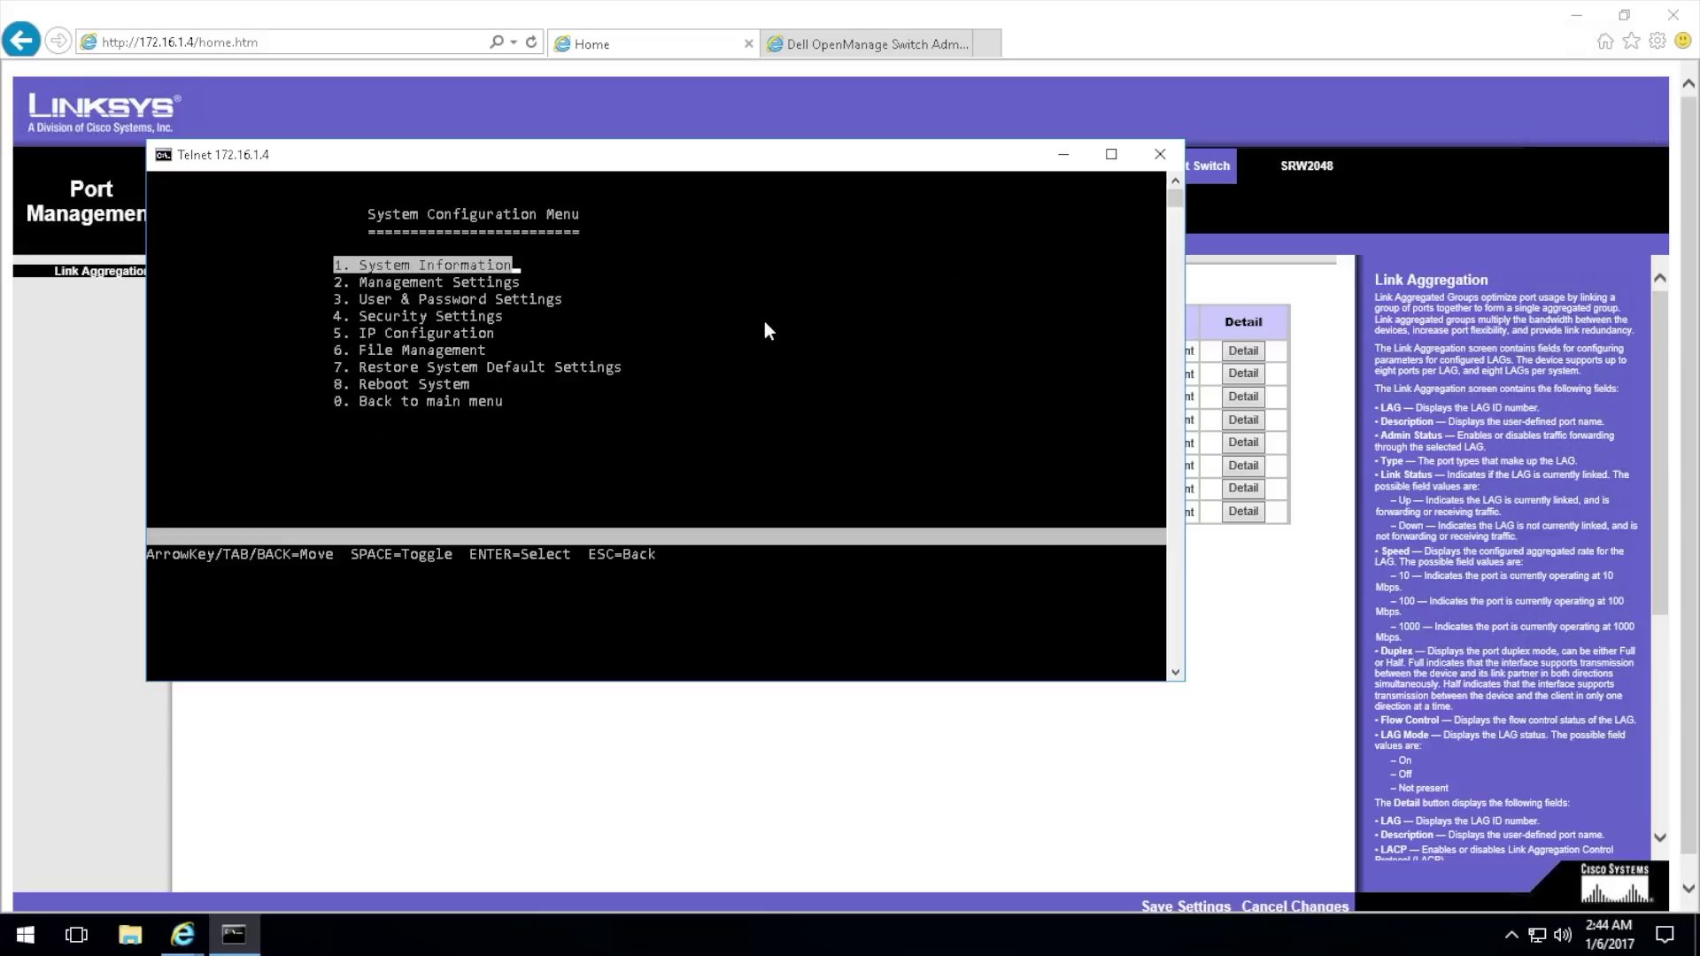
{"action": "key", "text": "Escape"}
{"action": "key", "text": "Escape"}
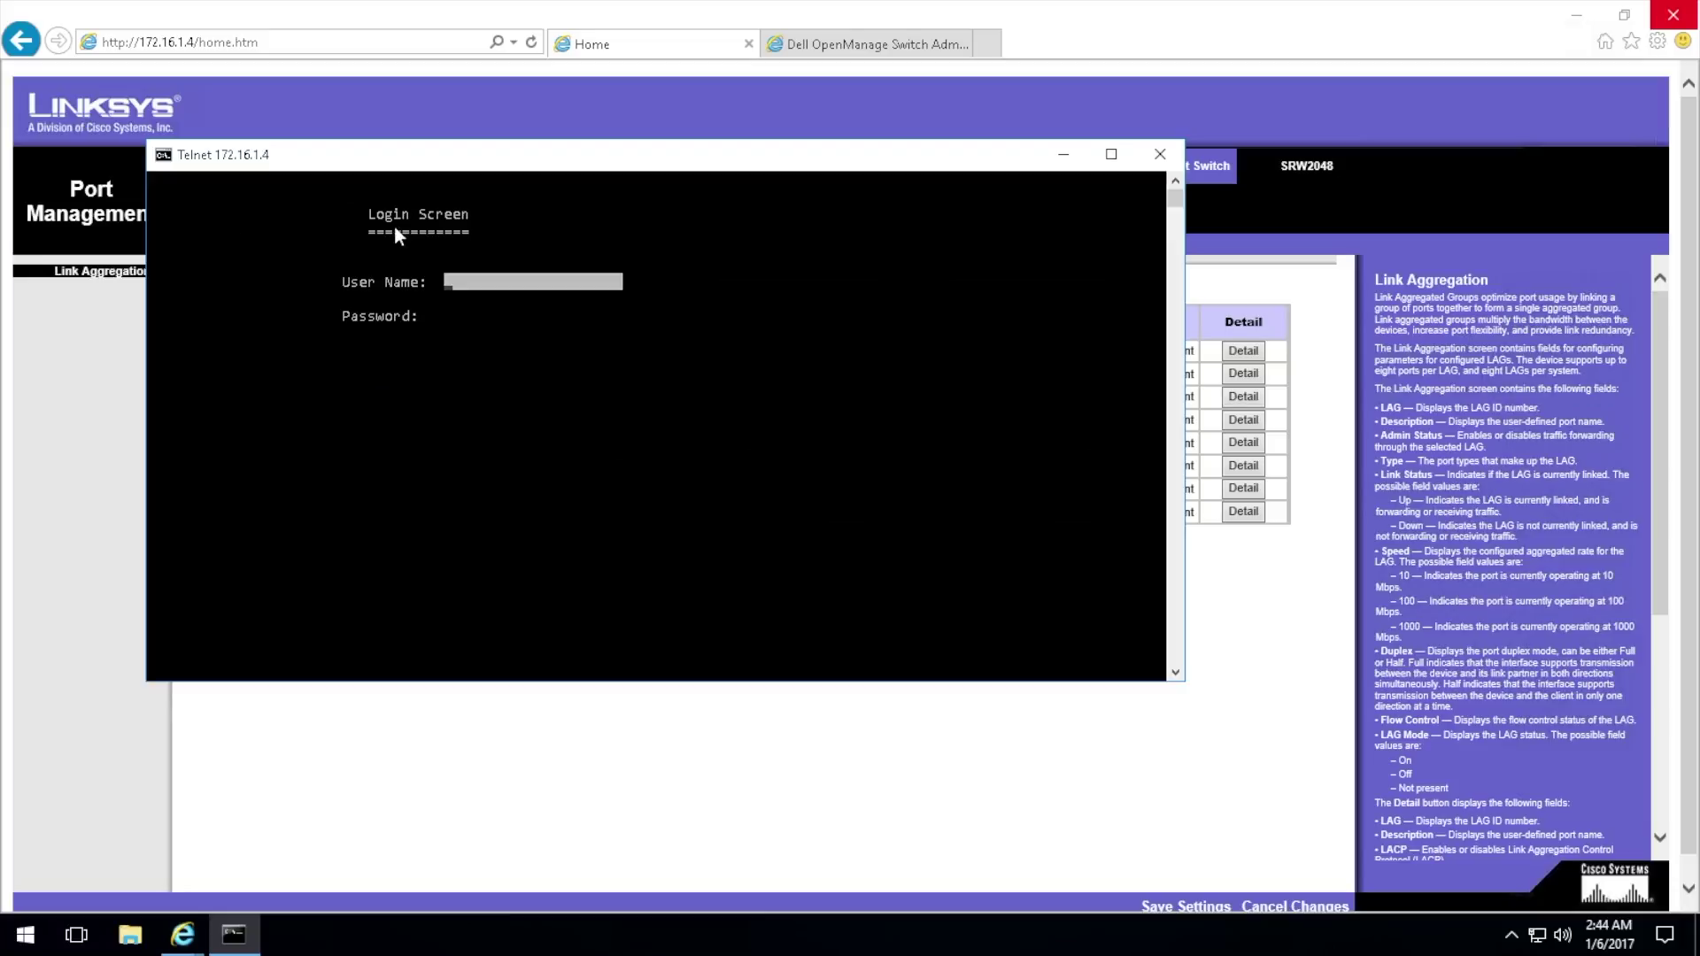
Step: Close the Telnet window and open the LAG 1 Detail settings
{"action": "left_click", "coordinate": [1160, 154]}
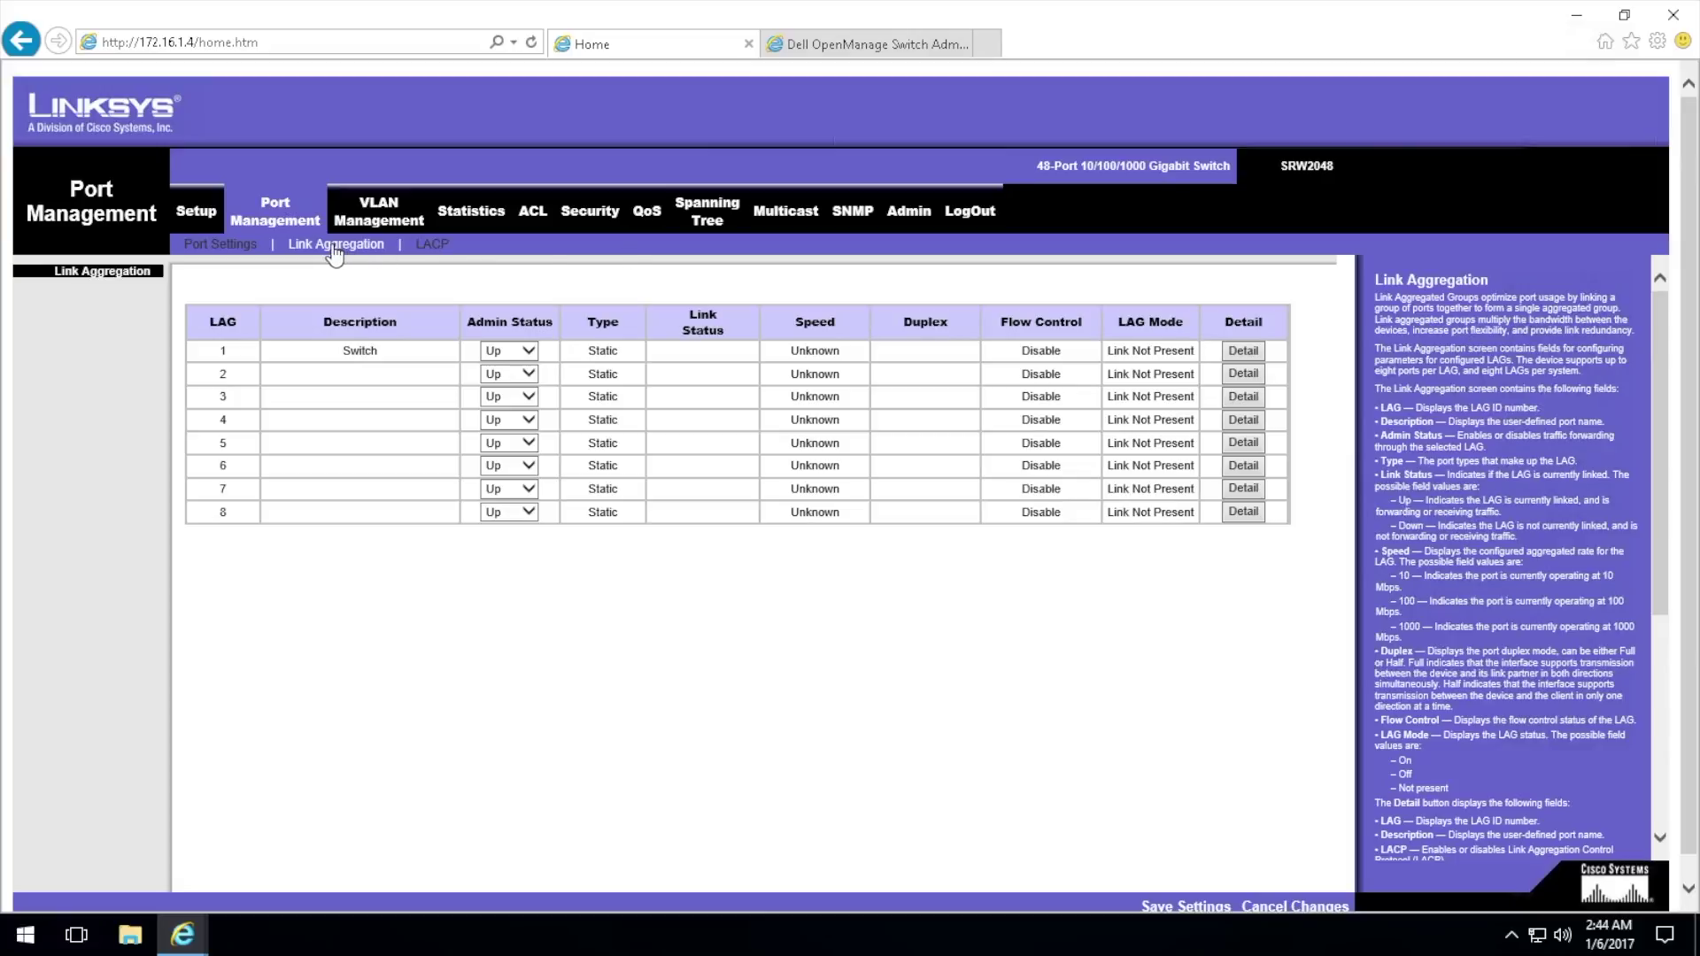
{"action": "left_click", "coordinate": [1244, 351]}
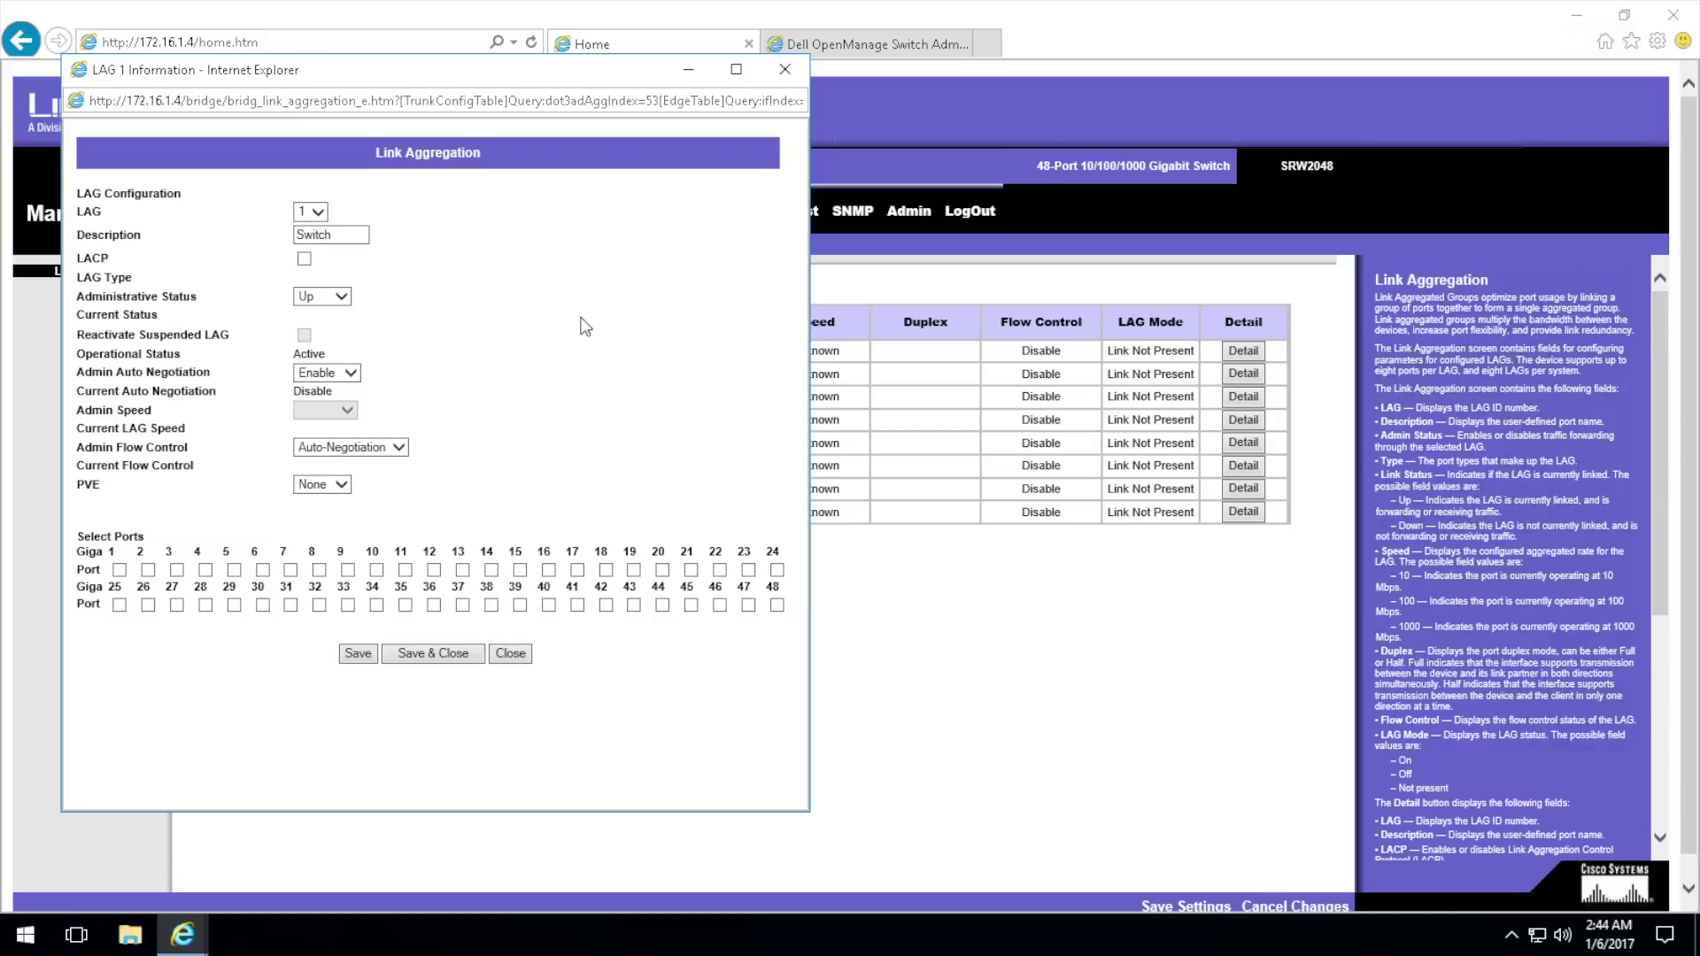
Step: Add ports 15–18 and 39–42 as LAG 1 members
{"action": "left_click", "coordinate": [521, 572]}
{"action": "left_click", "coordinate": [548, 571]}
{"action": "left_click", "coordinate": [577, 571]}
{"action": "left_click", "coordinate": [605, 571]}
{"action": "left_click", "coordinate": [521, 606]}
{"action": "left_click", "coordinate": [549, 605]}
{"action": "left_click", "coordinate": [577, 606]}
{"action": "left_click", "coordinate": [606, 606]}
Step: Keep description 'Switch', auto negotiation Enable, flow control Auto-Negotiation and PVE None
{"action": "left_click", "coordinate": [349, 236]}
{"action": "left_click", "coordinate": [346, 373]}
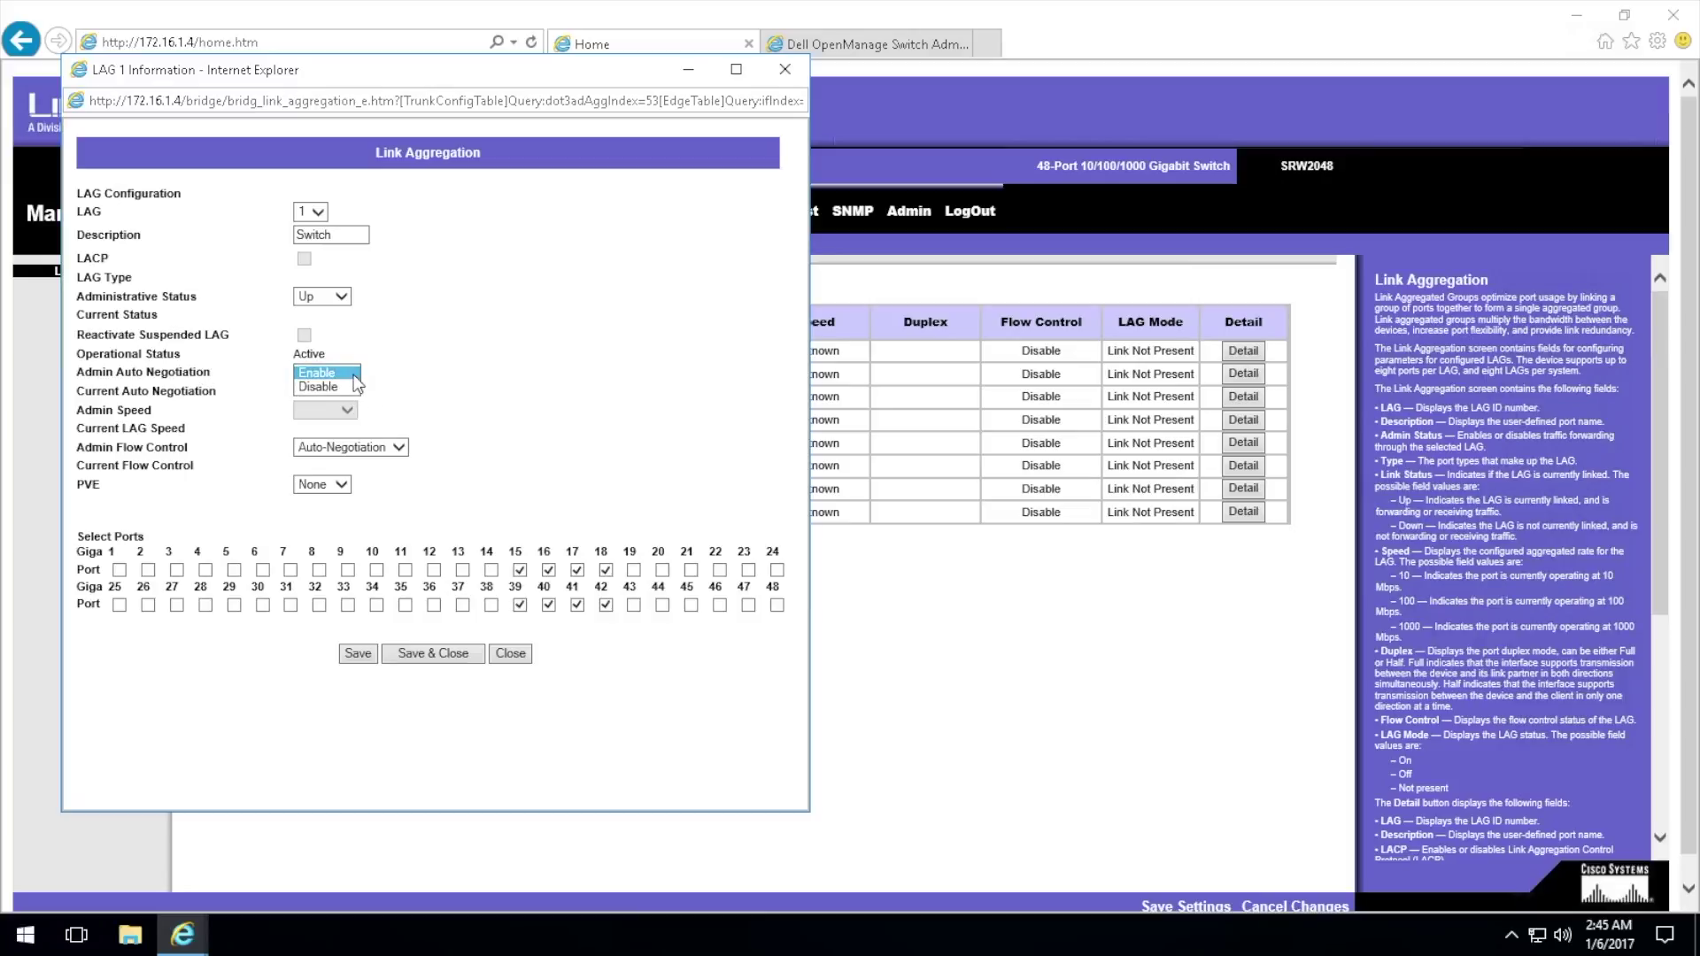
{"action": "left_click", "coordinate": [426, 380]}
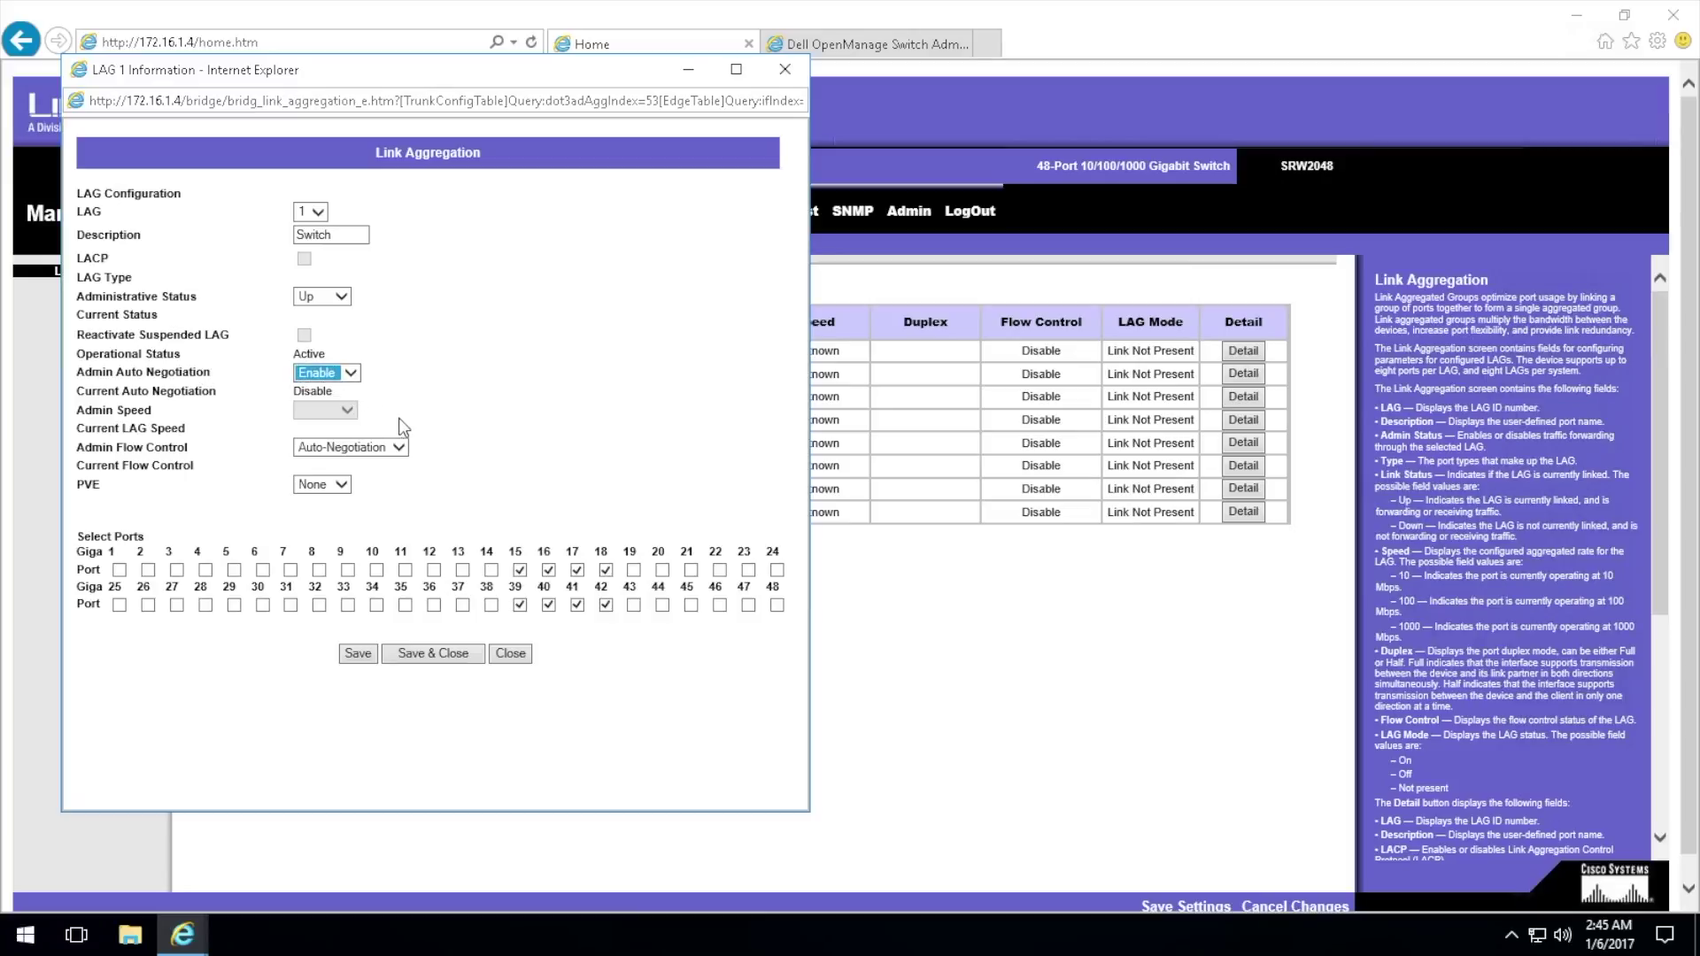
{"action": "left_click", "coordinate": [398, 447]}
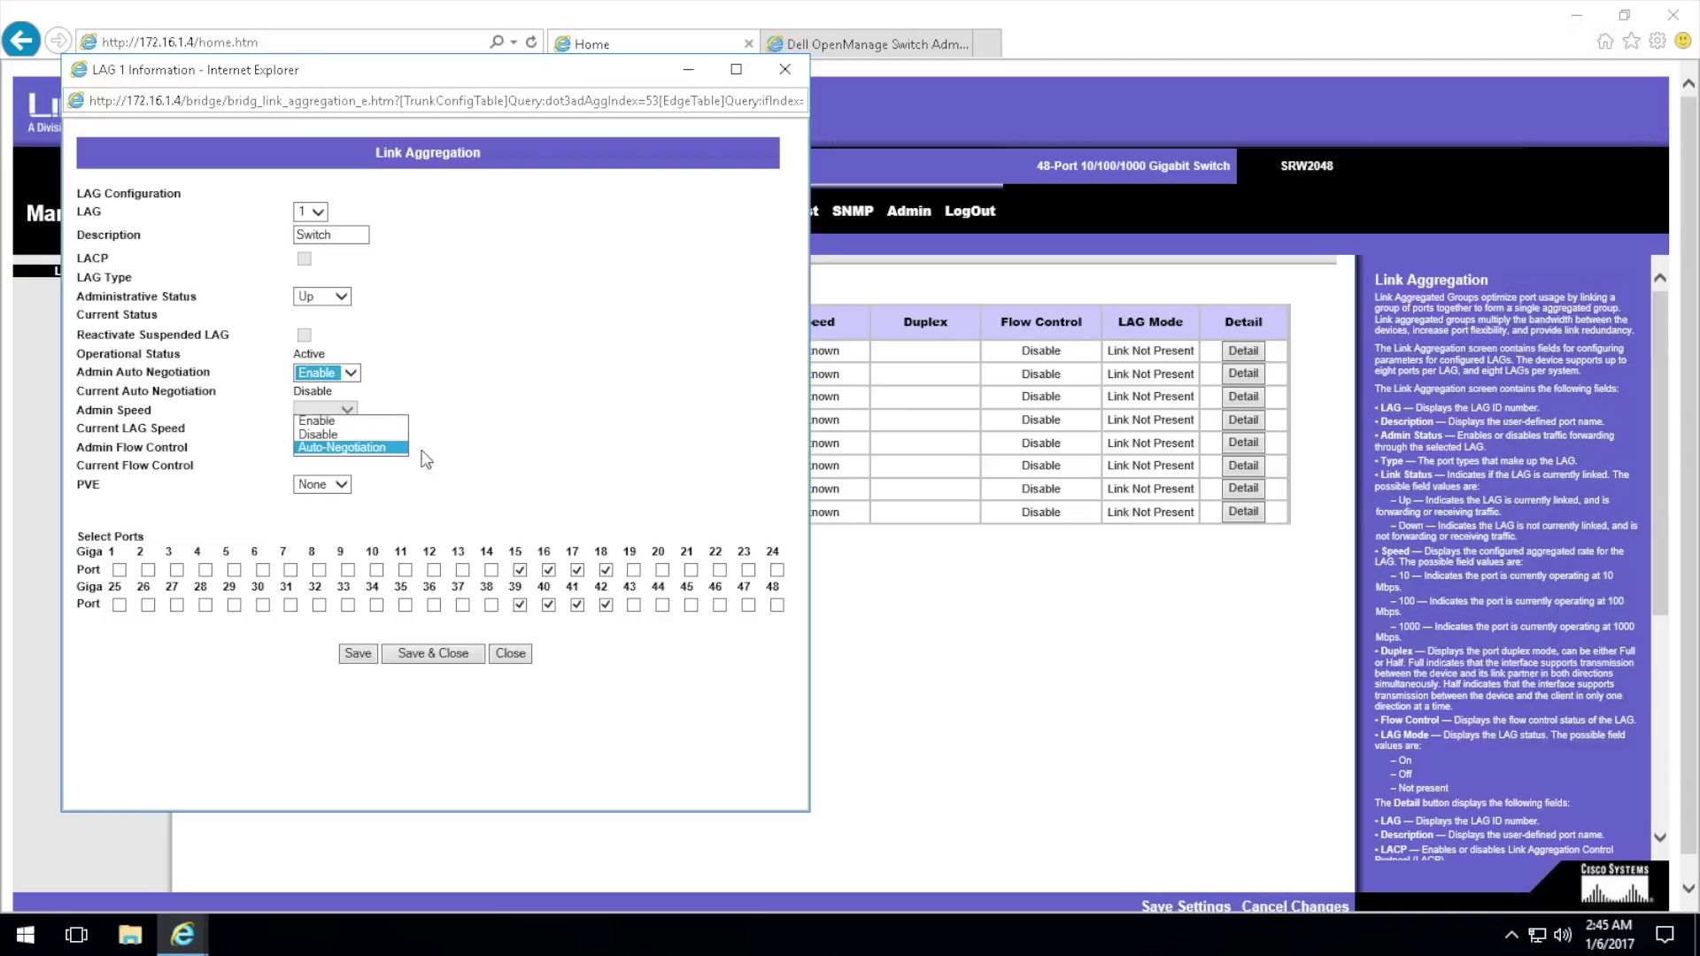
{"action": "left_click", "coordinate": [528, 439]}
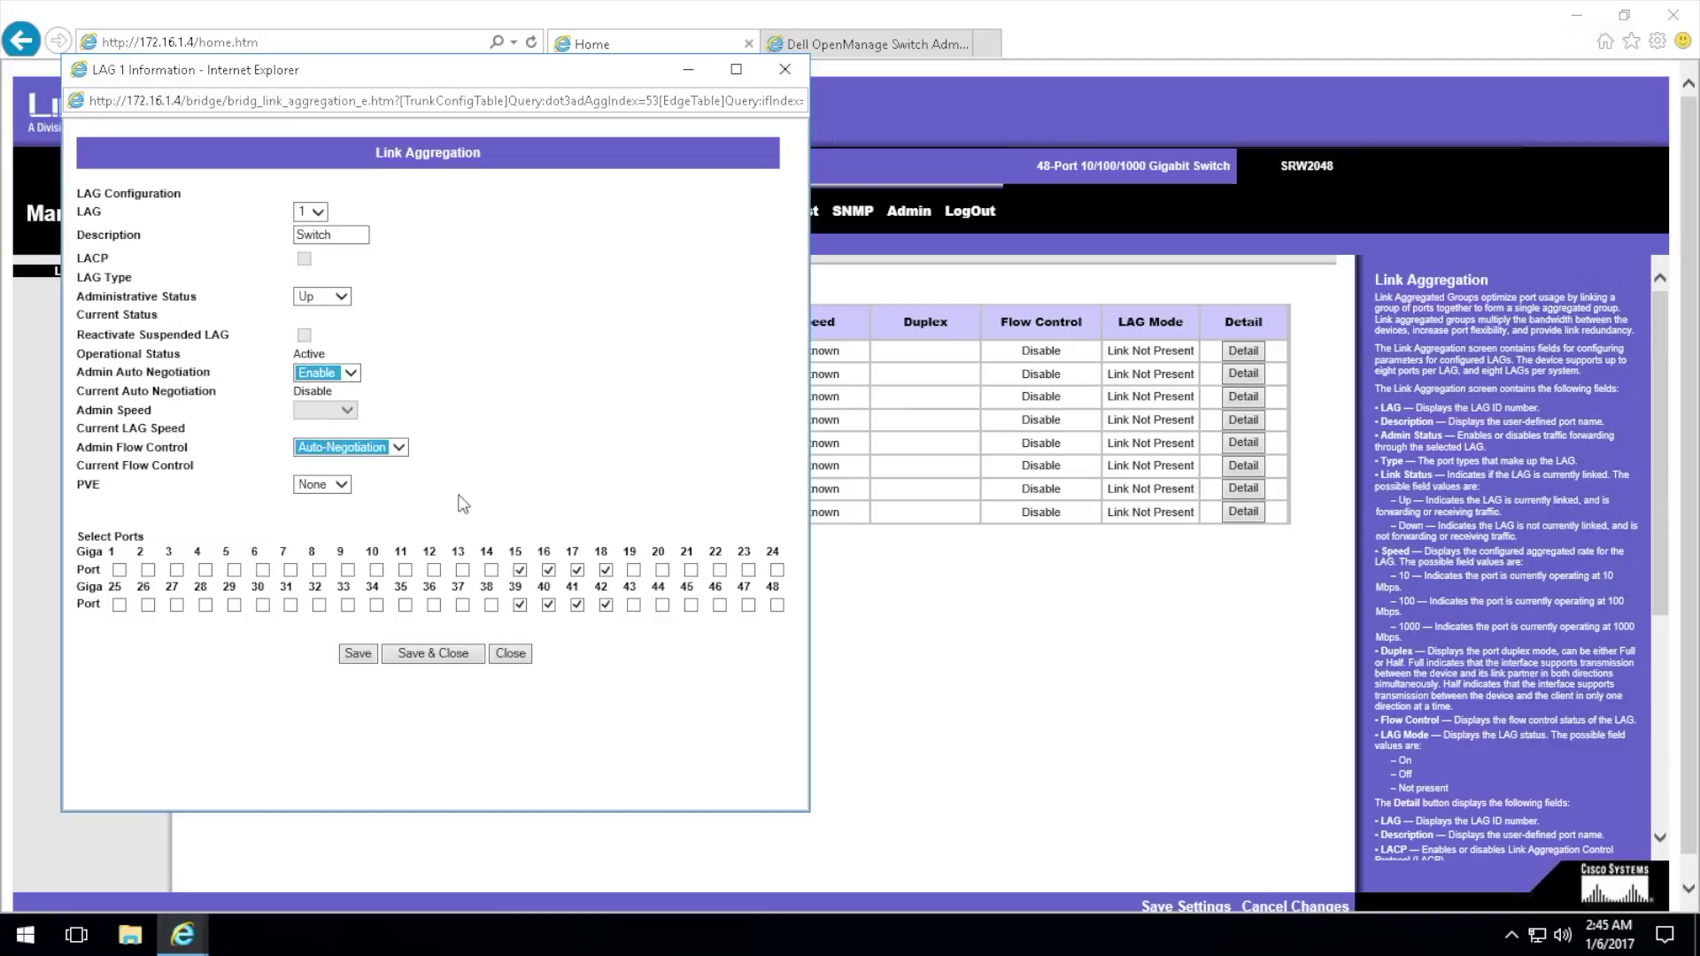
{"action": "left_click", "coordinate": [349, 486]}
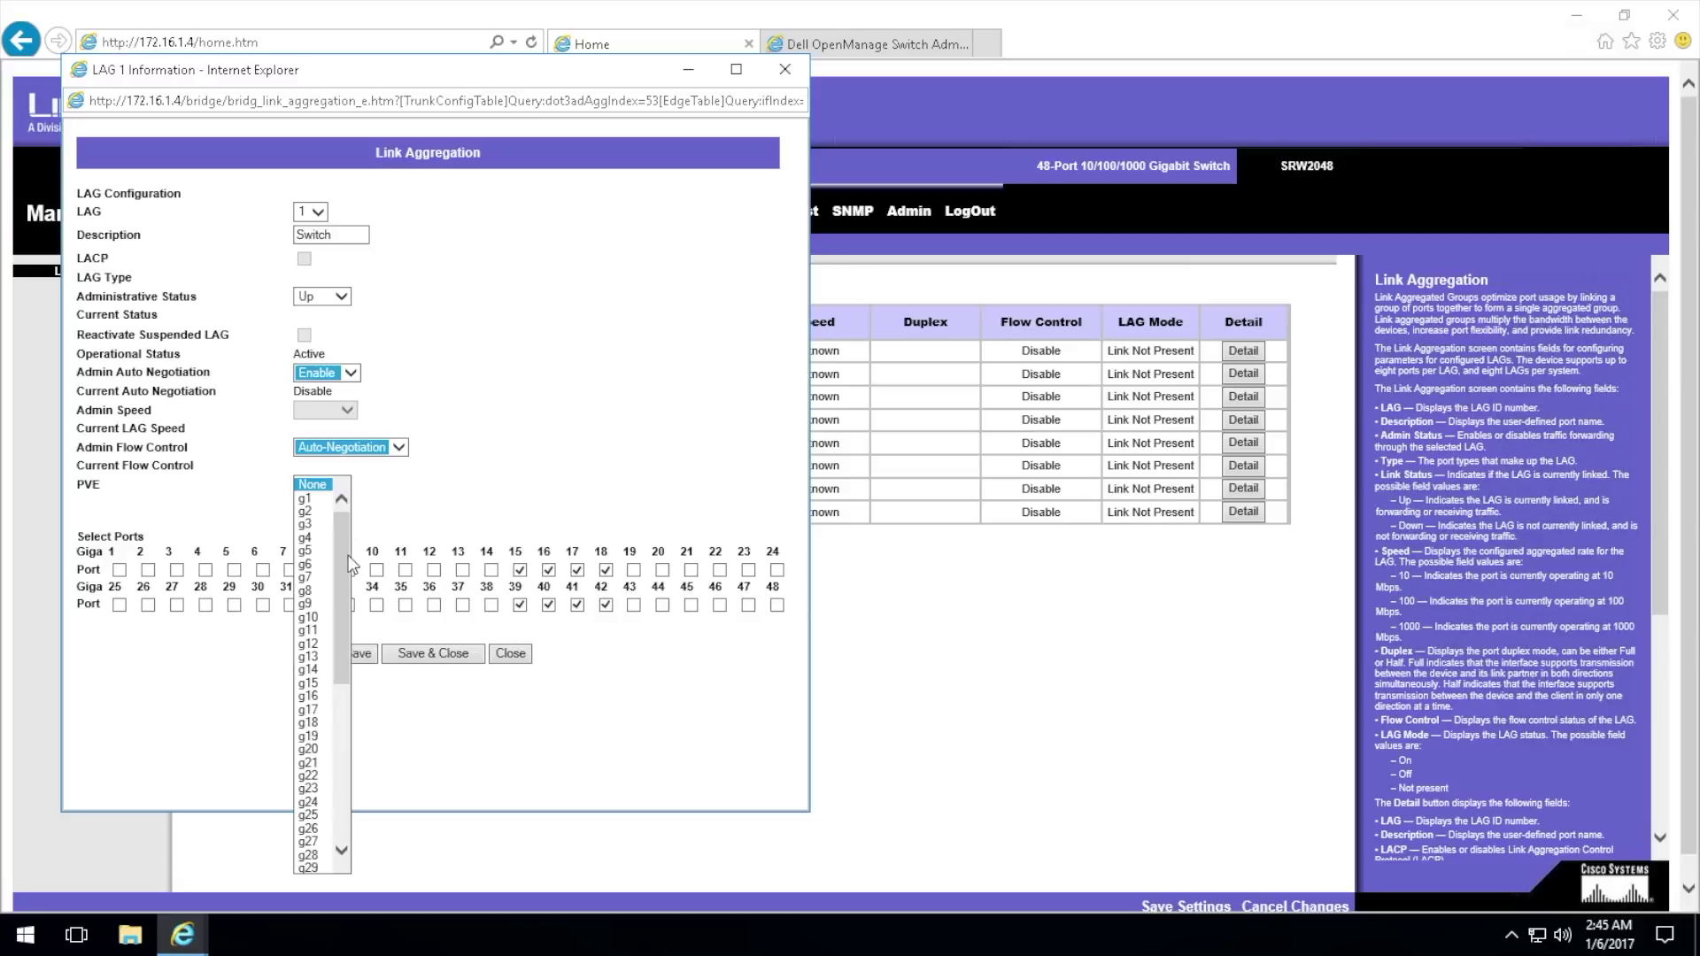
{"action": "left_click_drag", "start_coordinate": [346, 567], "coordinate": [333, 767]}
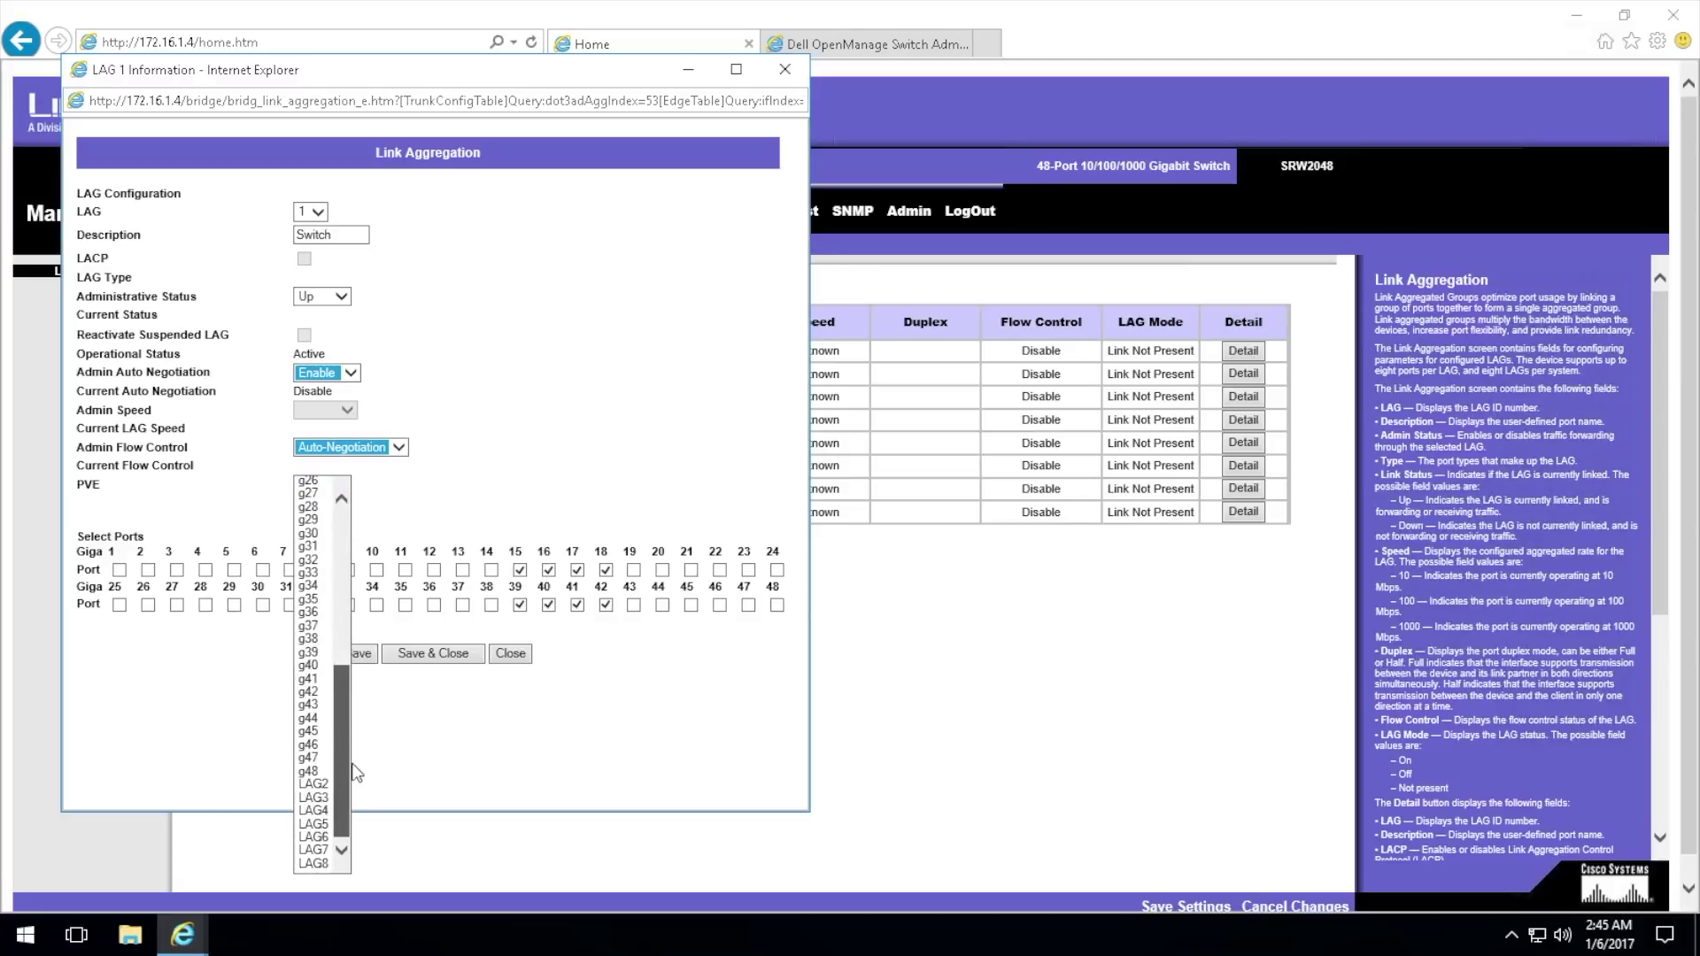
{"action": "left_click_drag", "start_coordinate": [352, 767], "coordinate": [418, 380]}
{"action": "left_click", "coordinate": [545, 420]}
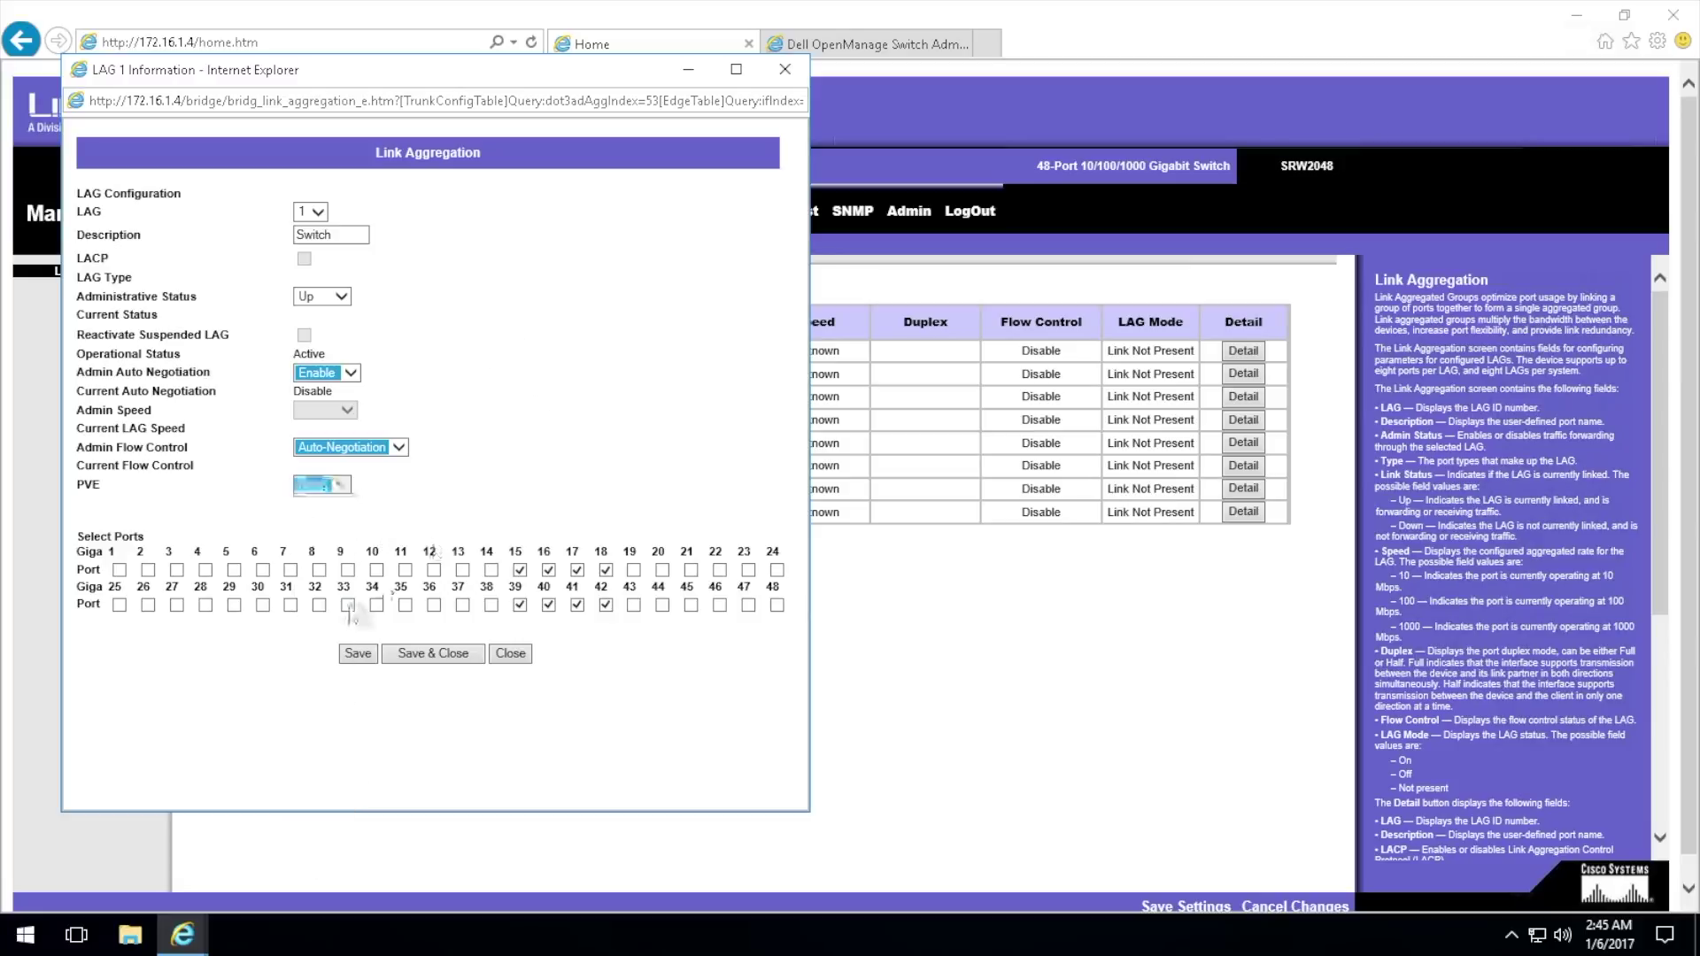
Step: Save and close LAG 1, then confirm it reports 1000M speed
{"action": "left_click", "coordinate": [433, 653]}
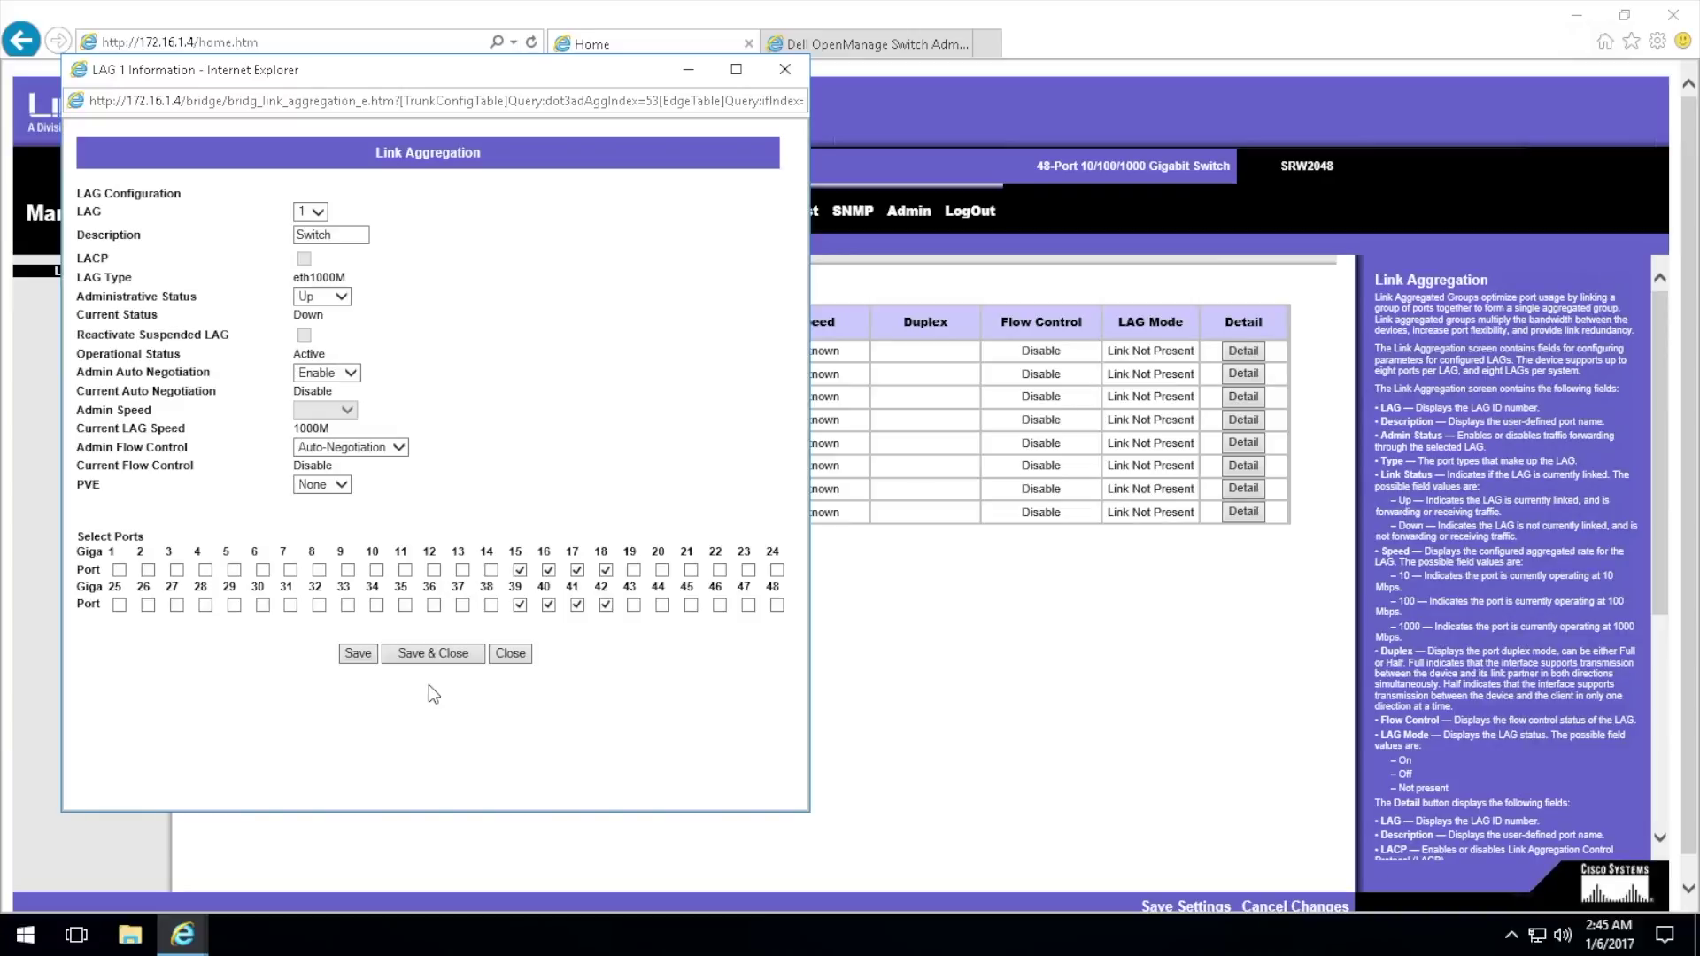
{"action": "left_click", "coordinate": [464, 656]}
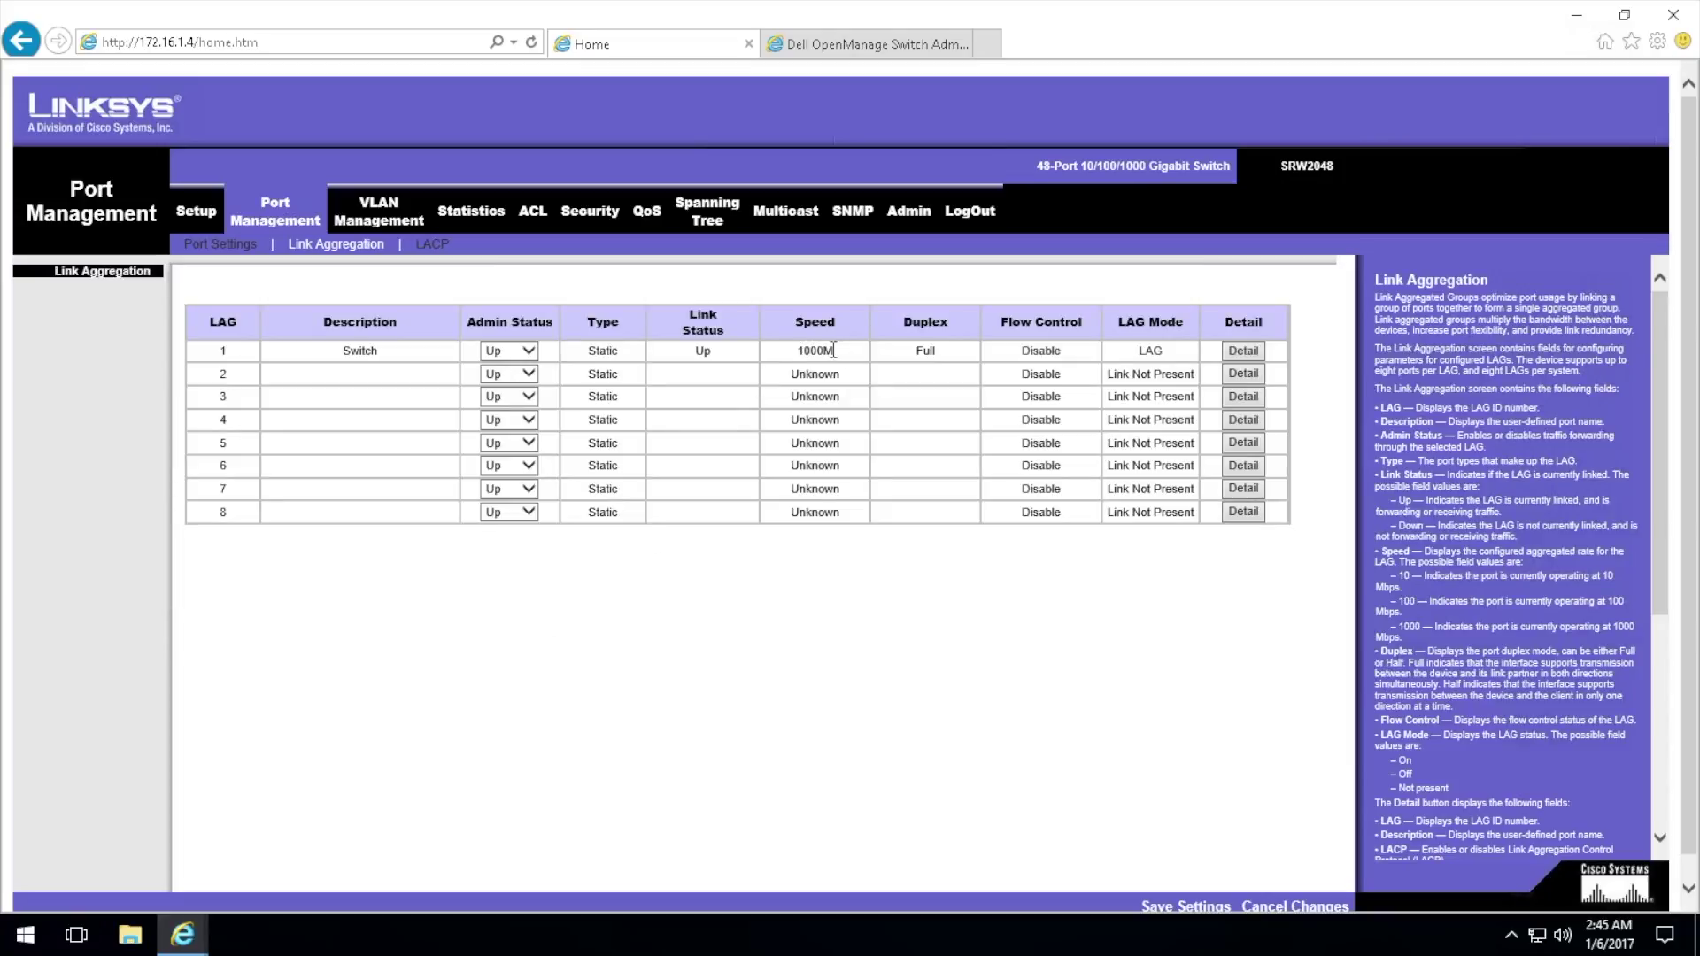
{"action": "left_click_drag", "start_coordinate": [794, 348], "coordinate": [842, 354]}
Step: On the Dell LAG Membership page, assign ports 17–24 to LAG 1
{"action": "left_click", "coordinate": [890, 51]}
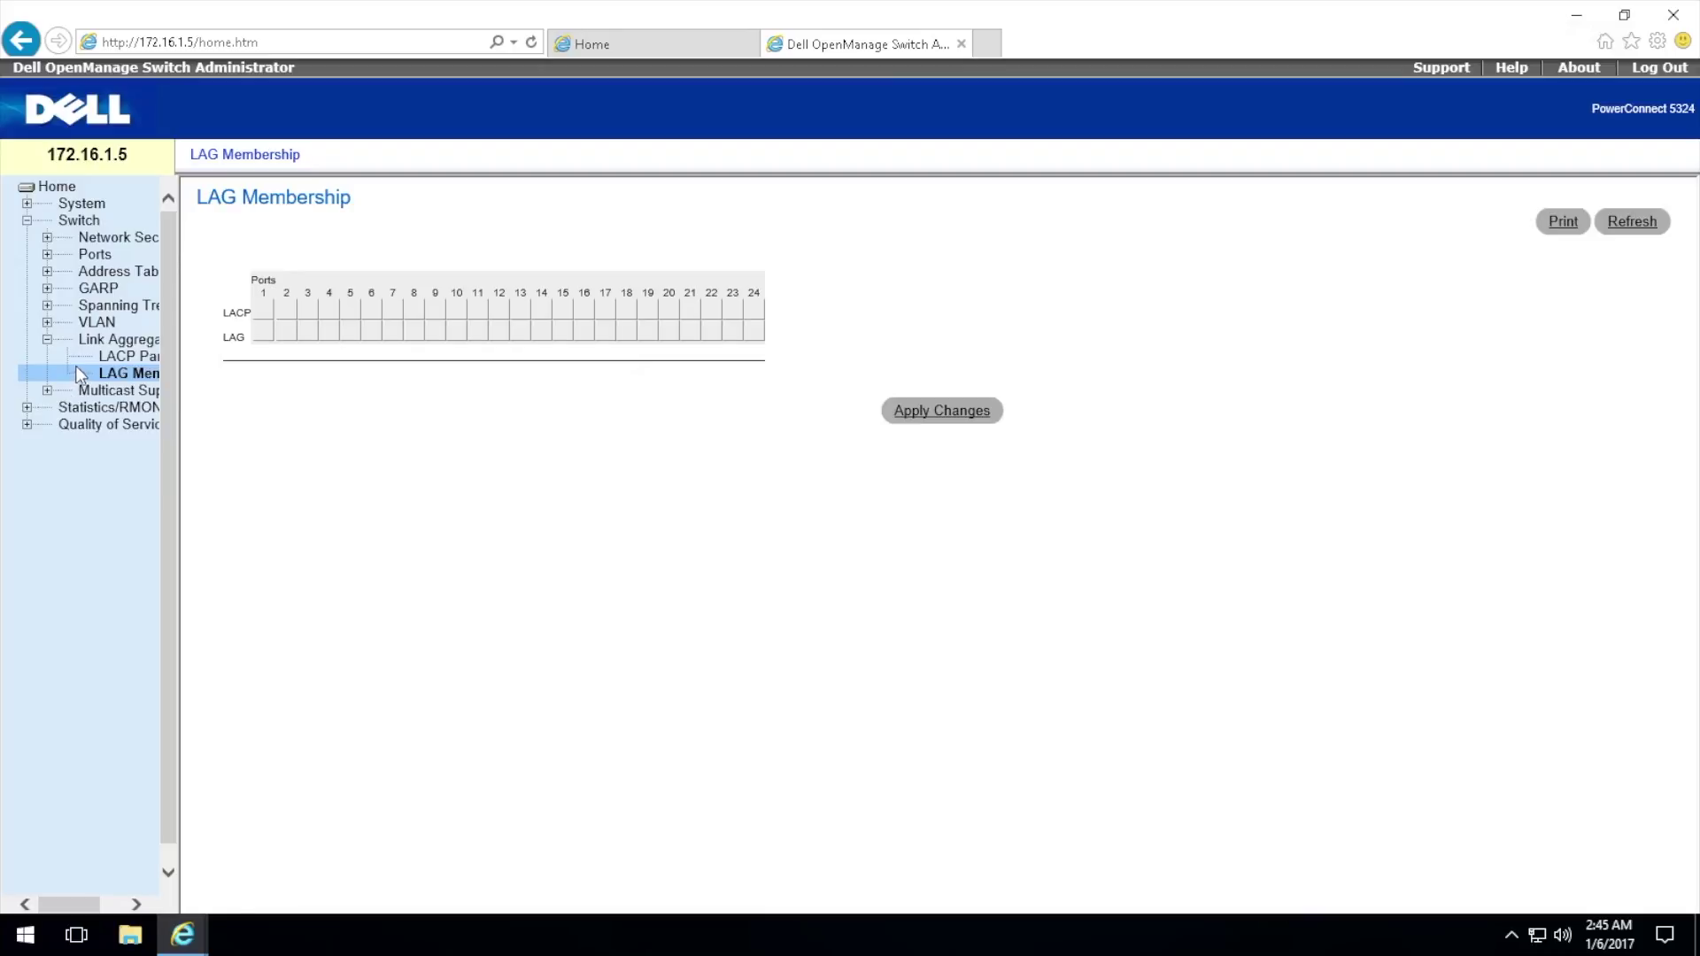
{"action": "left_click", "coordinate": [126, 356]}
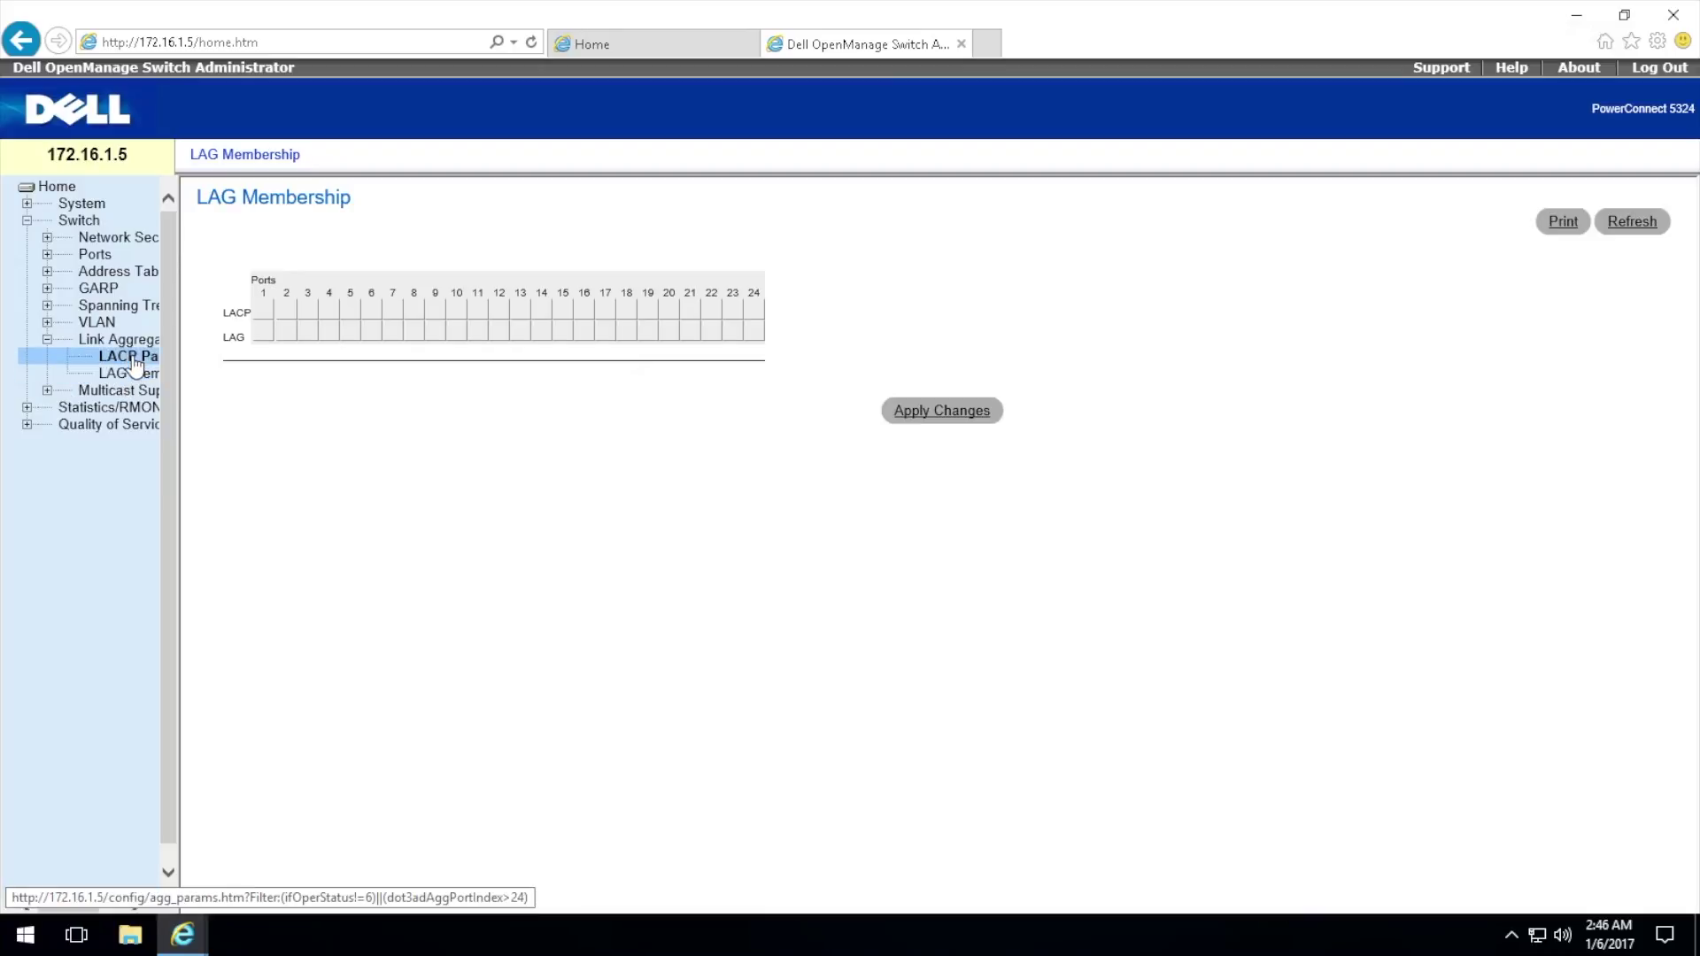
{"action": "left_click", "coordinate": [136, 375]}
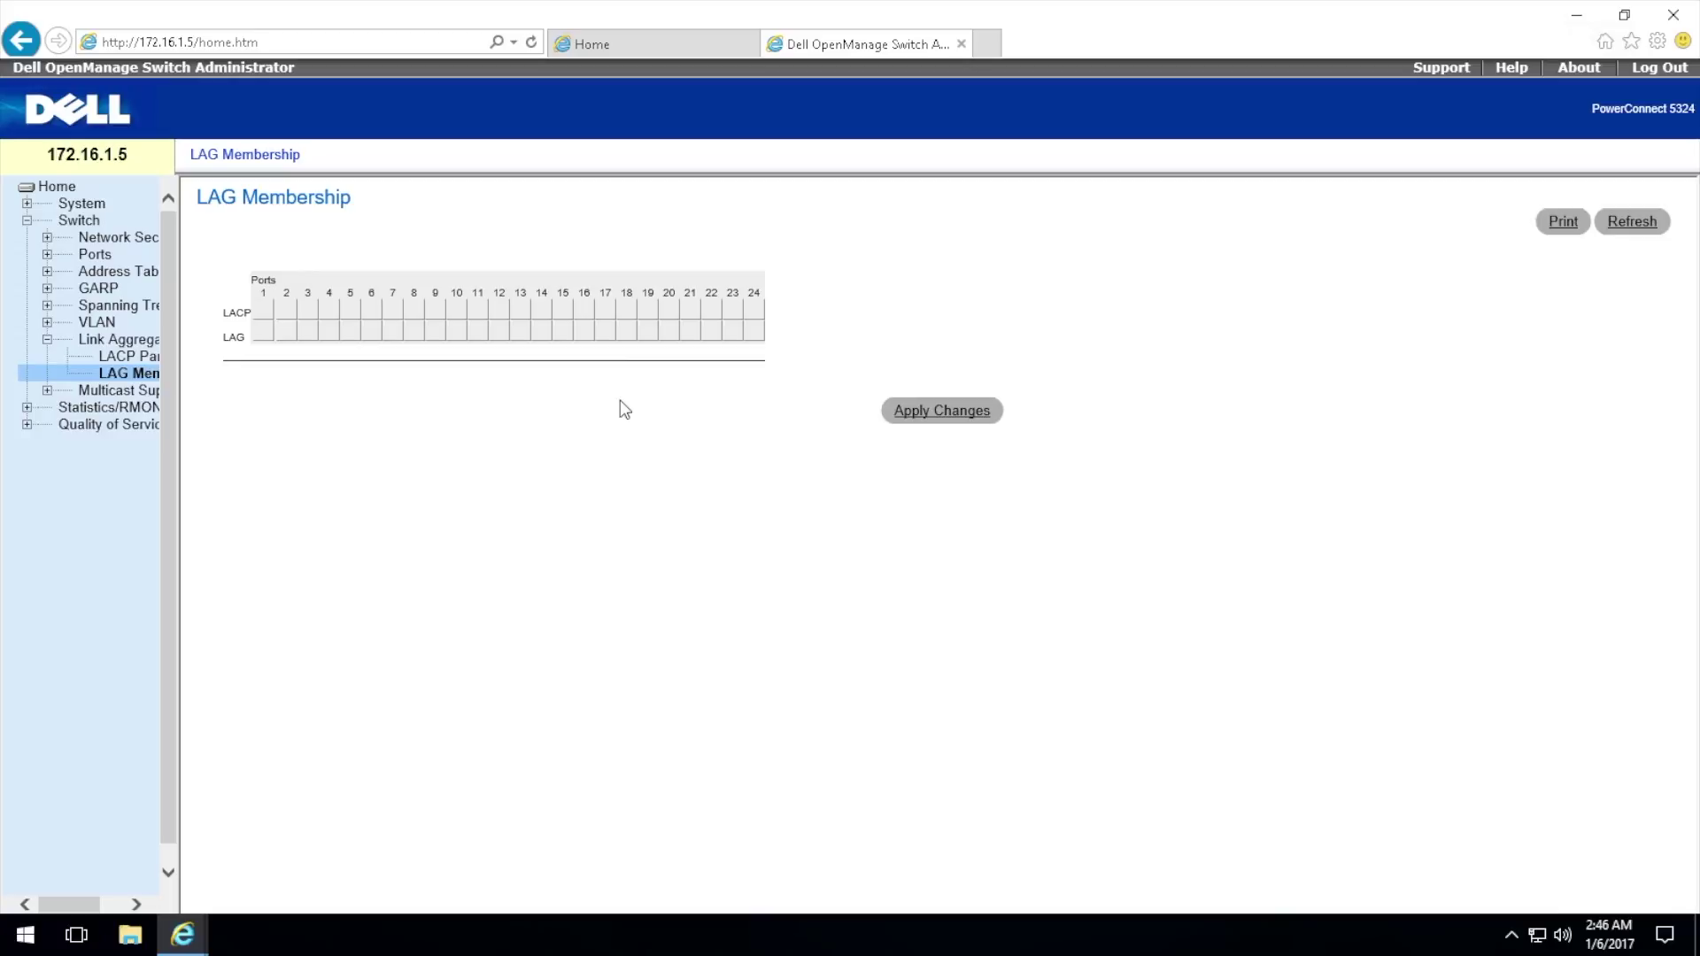
{"action": "left_click", "coordinate": [608, 332]}
{"action": "left_click", "coordinate": [627, 333]}
{"action": "left_click", "coordinate": [647, 333]}
{"action": "left_click", "coordinate": [670, 332]}
{"action": "left_click", "coordinate": [691, 333]}
{"action": "left_click", "coordinate": [712, 333]}
{"action": "left_click", "coordinate": [733, 333]}
{"action": "left_click", "coordinate": [752, 335]}
Step: Enable LACP on ports 17–24 and apply the membership changes
{"action": "left_click", "coordinate": [605, 312]}
{"action": "left_click", "coordinate": [627, 312]}
{"action": "left_click", "coordinate": [647, 312]}
{"action": "left_click", "coordinate": [669, 313]}
{"action": "left_click", "coordinate": [690, 313]}
{"action": "left_click", "coordinate": [712, 313]}
{"action": "left_click", "coordinate": [733, 313]}
{"action": "left_click", "coordinate": [752, 315]}
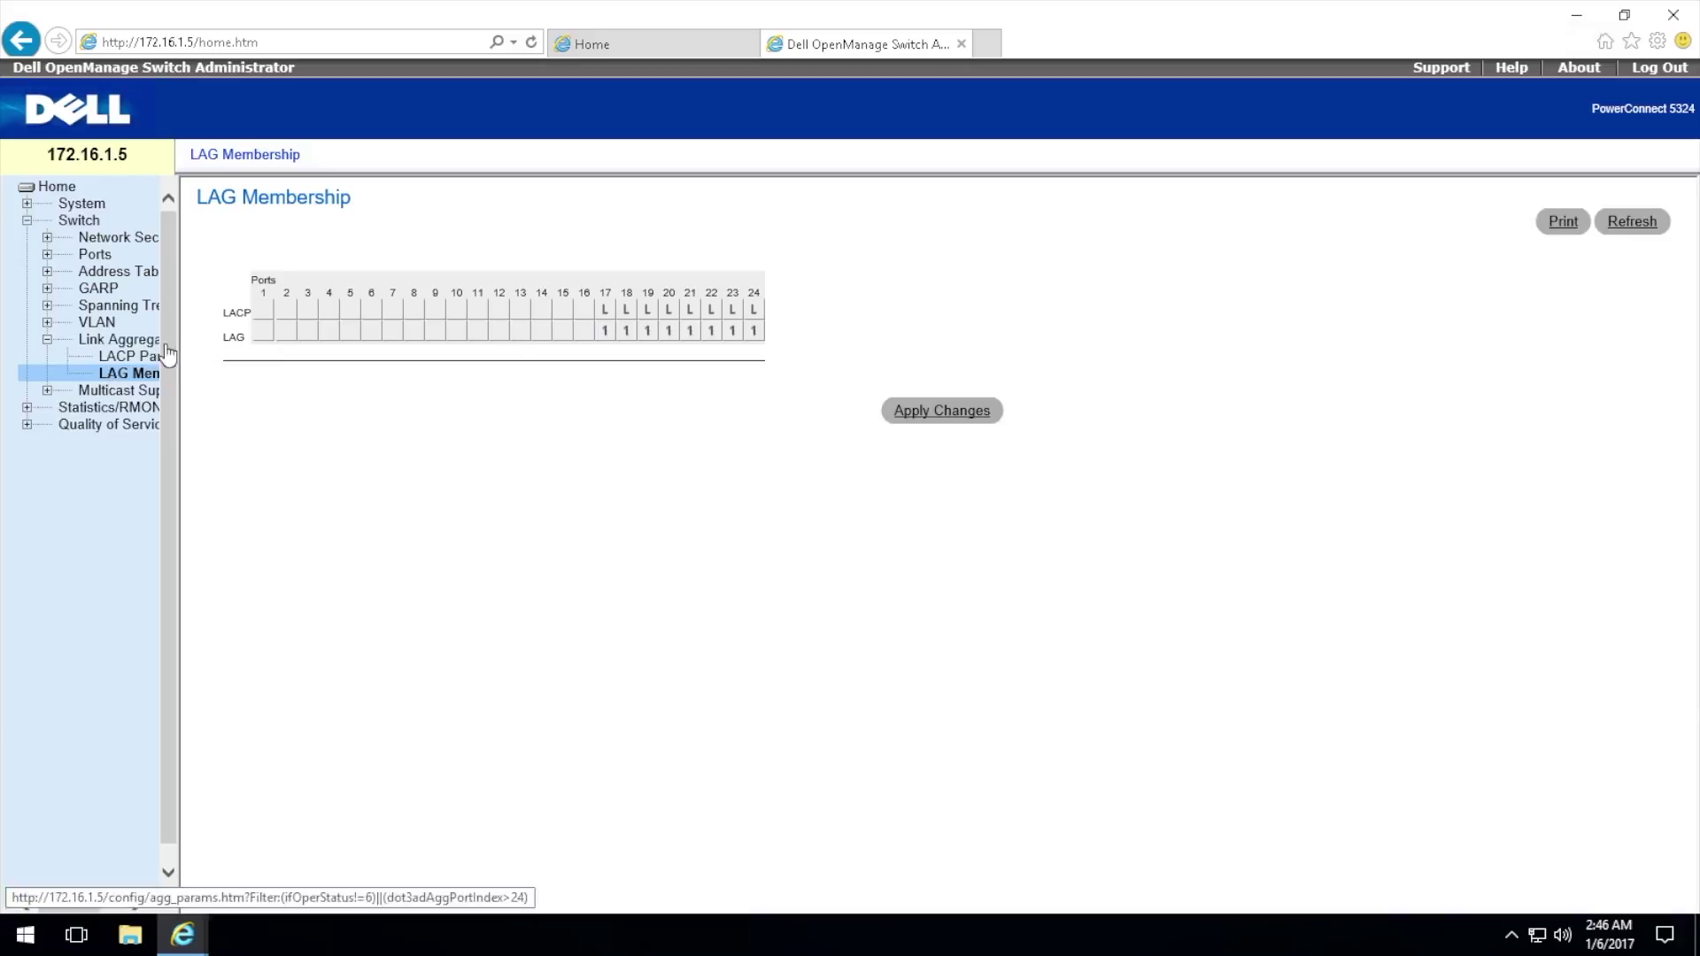
{"action": "left_click", "coordinate": [975, 413]}
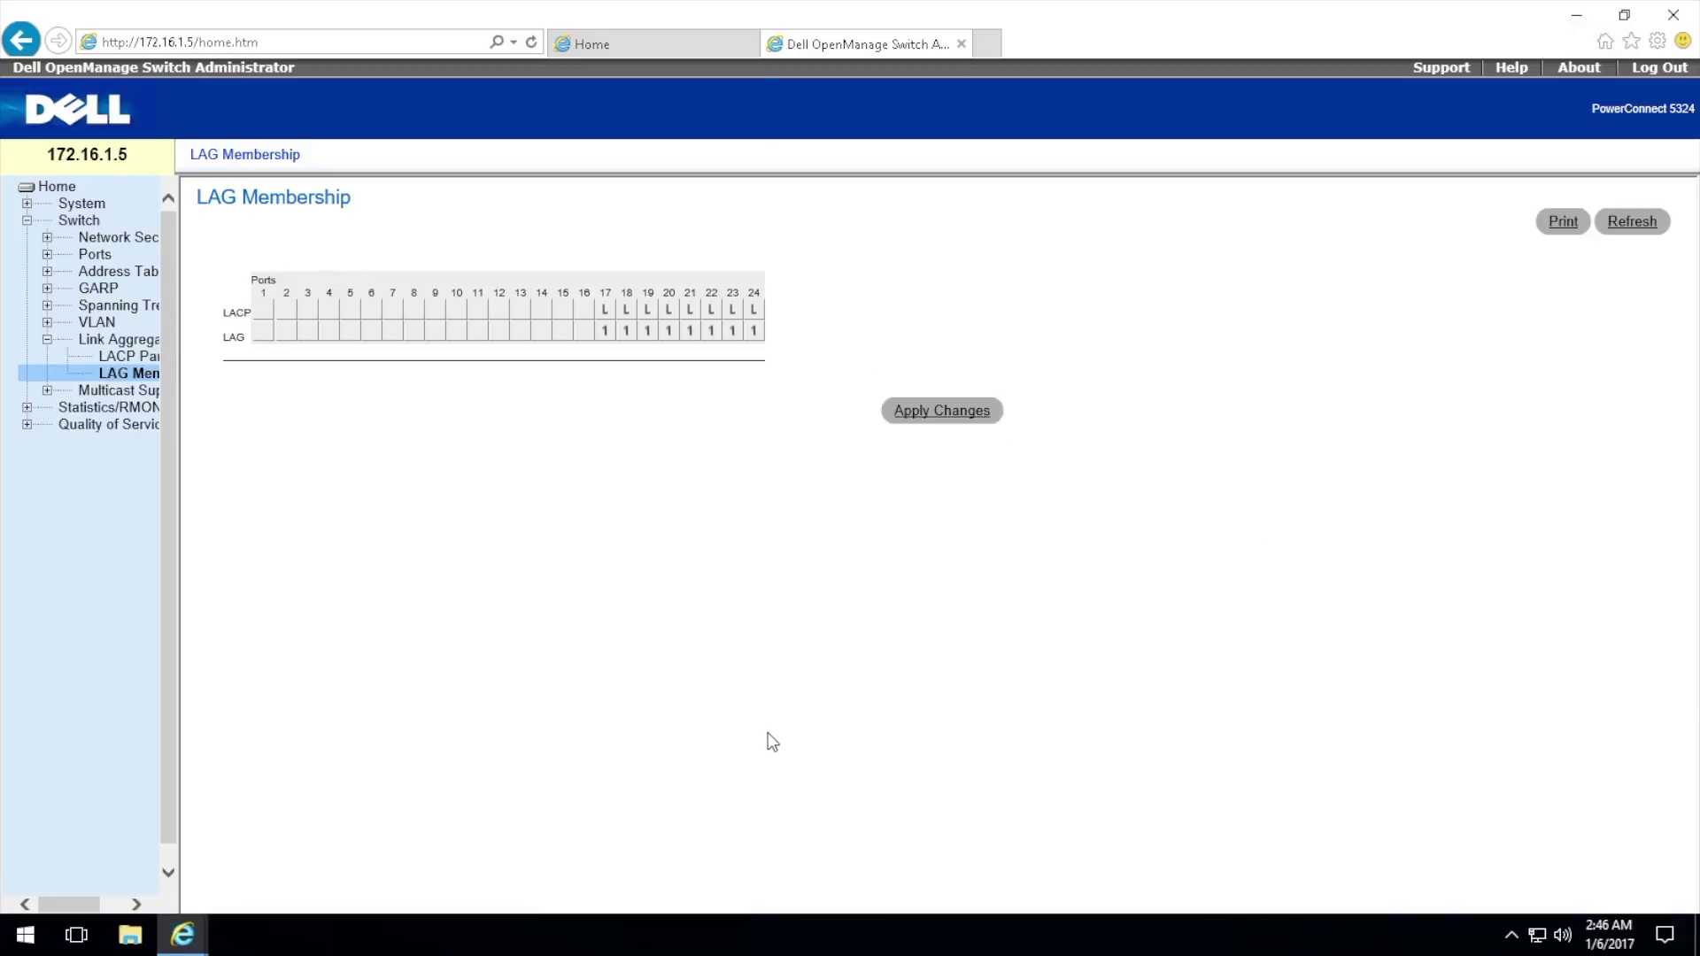
{"action": "left_click", "coordinate": [134, 359]}
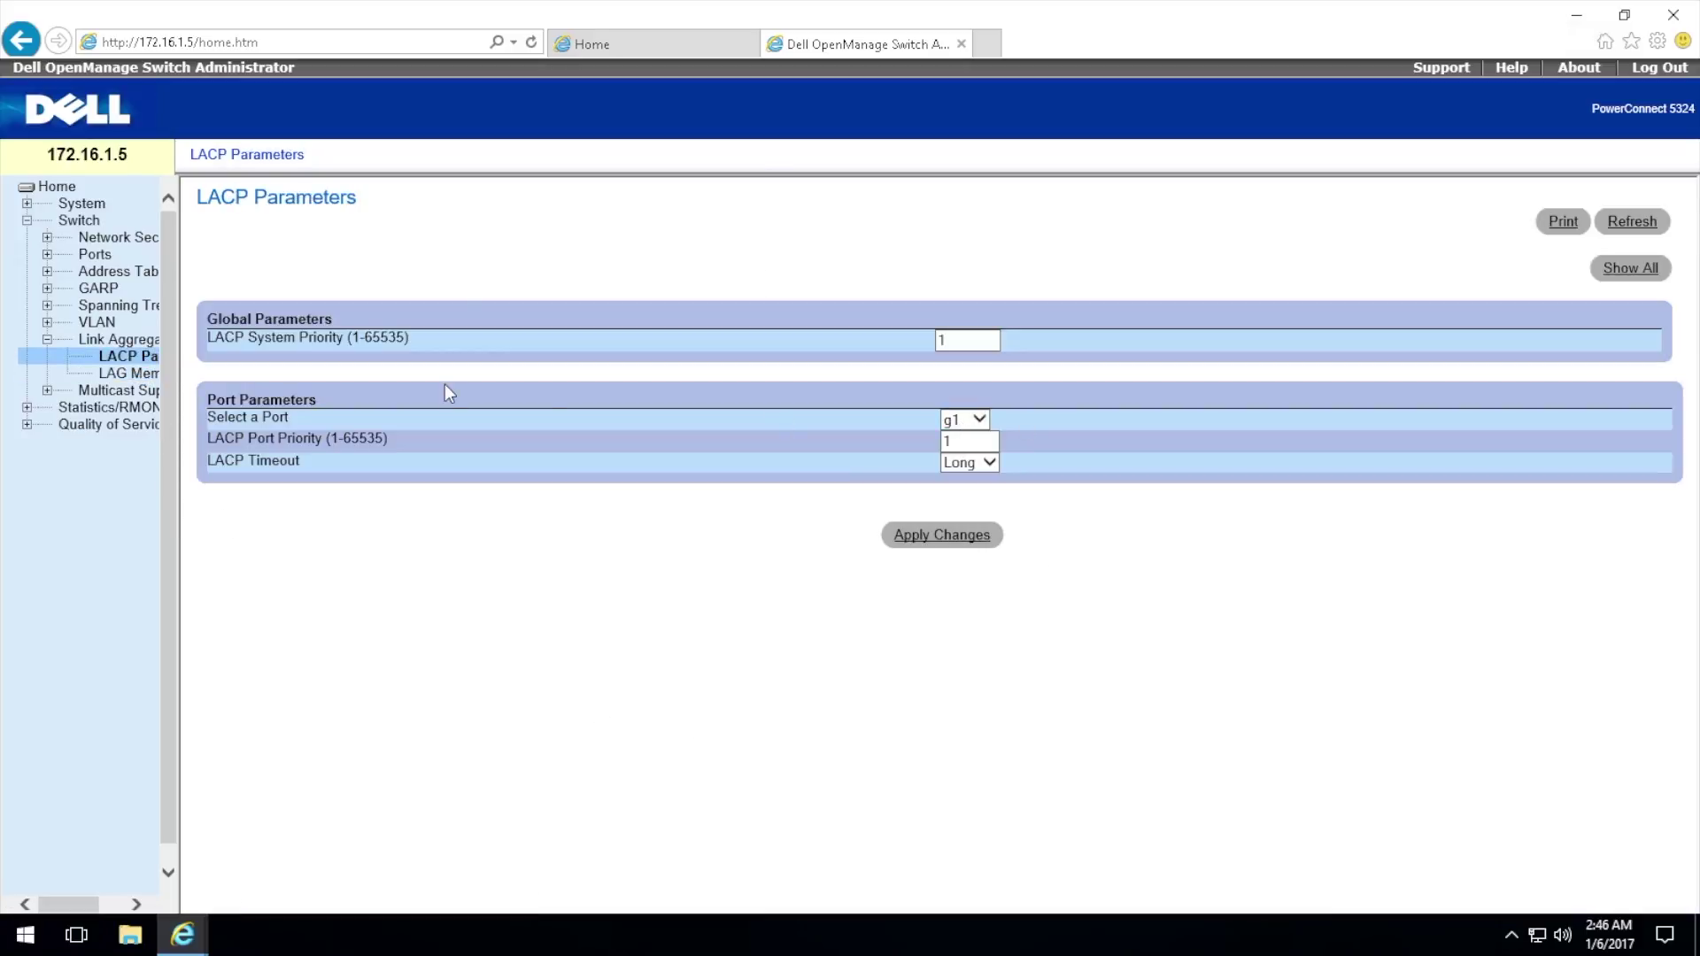
Step: Select port g17 in the LACP Parameters port list, then return to the Linksys page
{"action": "left_click", "coordinate": [980, 419]}
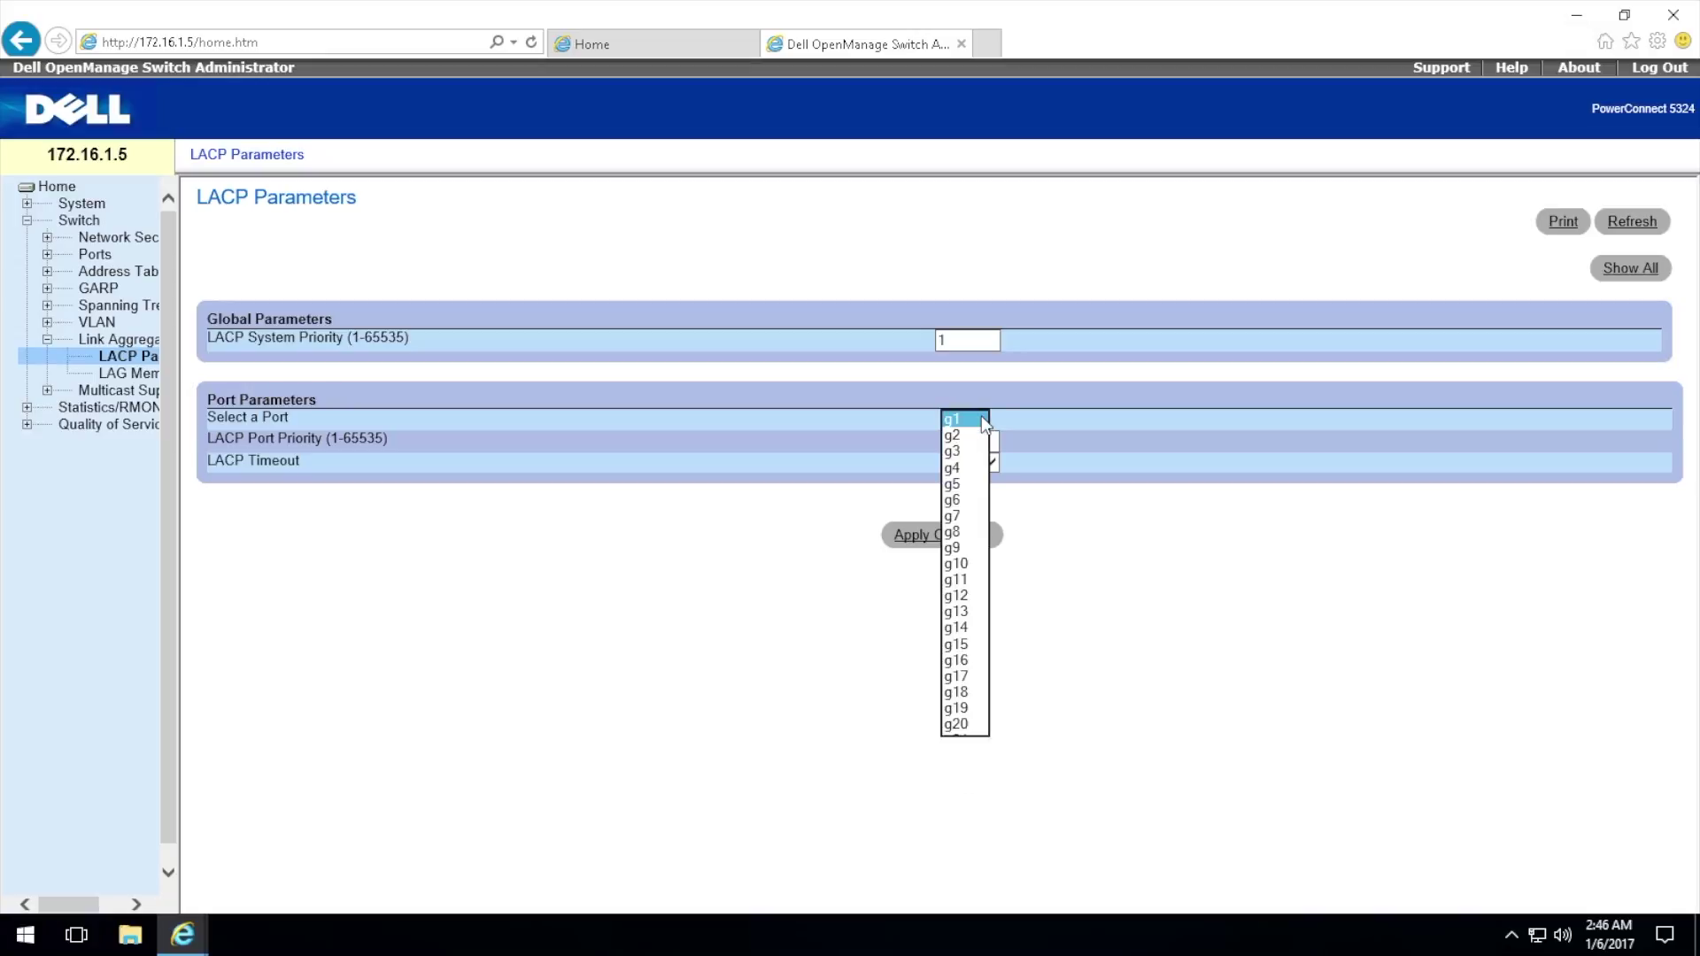
{"action": "left_click", "coordinate": [969, 676]}
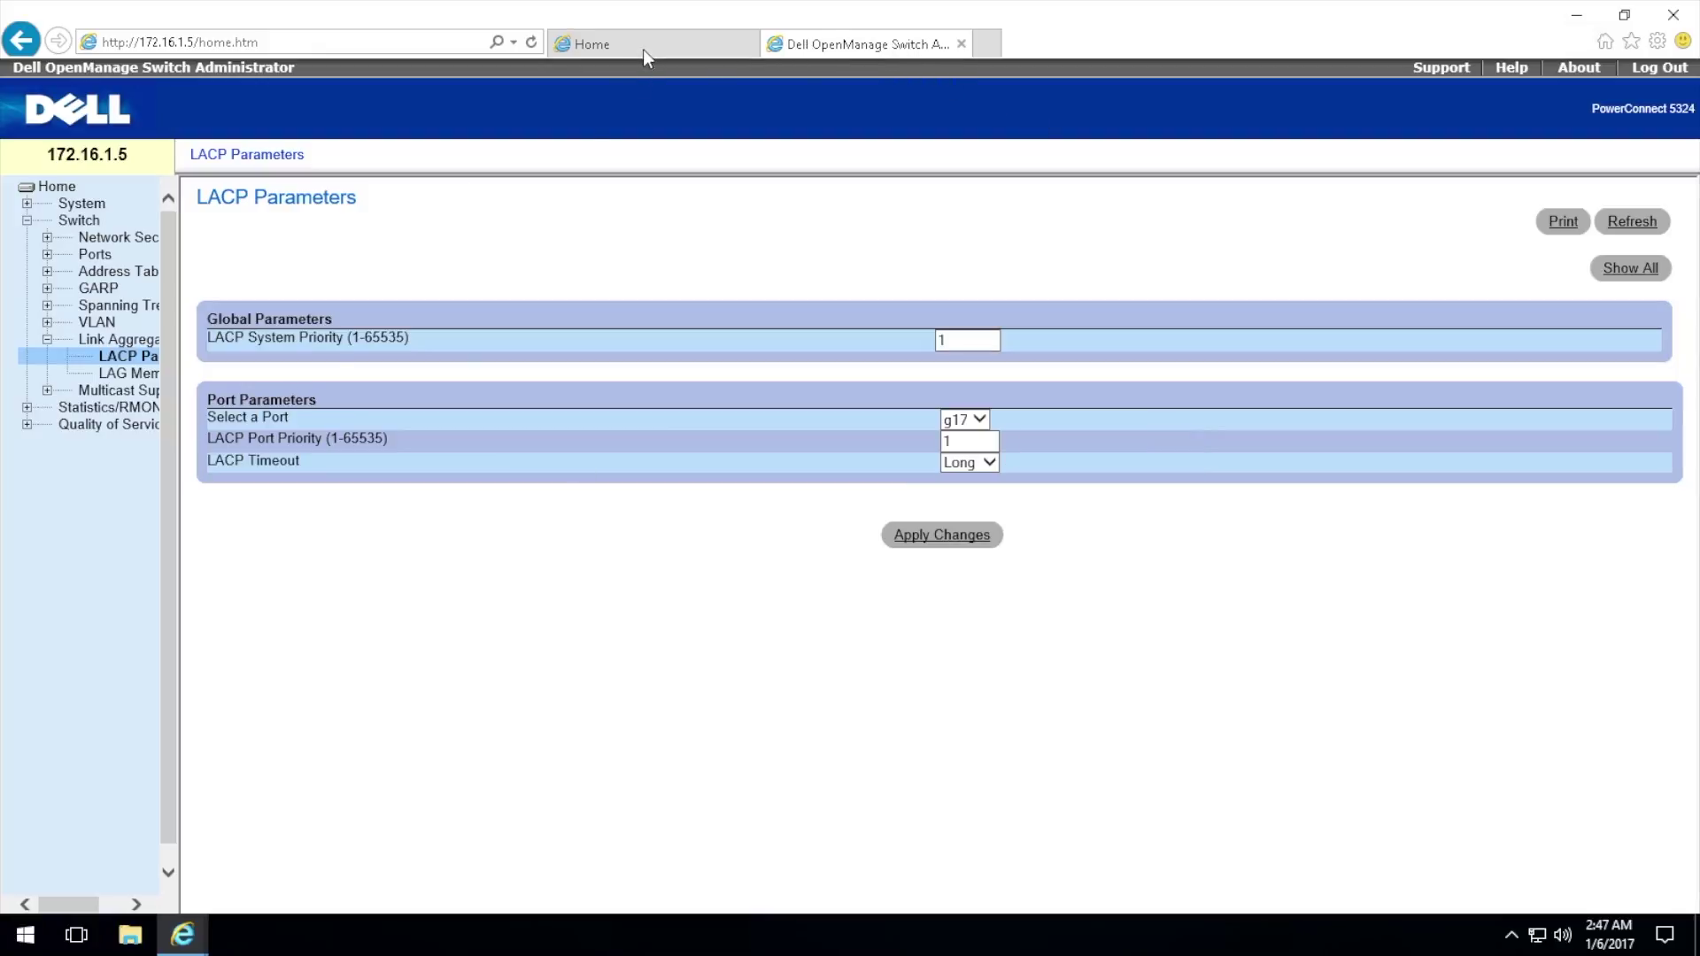
{"action": "left_click", "coordinate": [673, 45]}
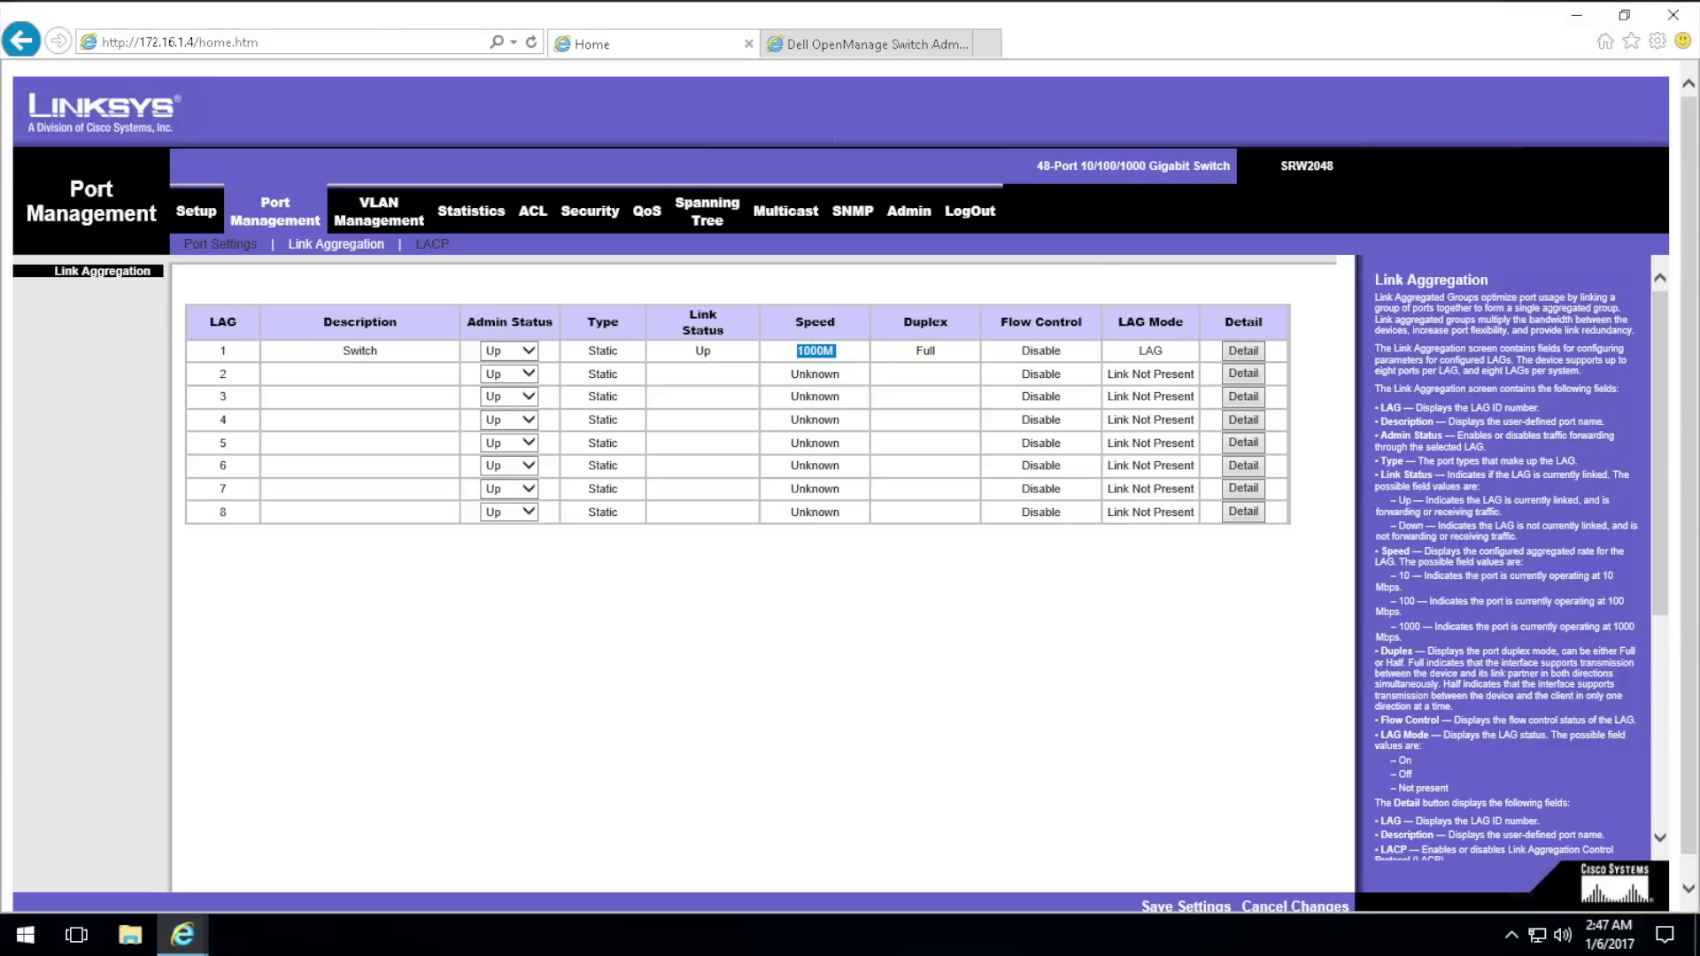
Step: Cycle through running apps with Cmd+Tab toward Microsoft Remote Desktop
{"action": "key", "text": "super+Tab"}
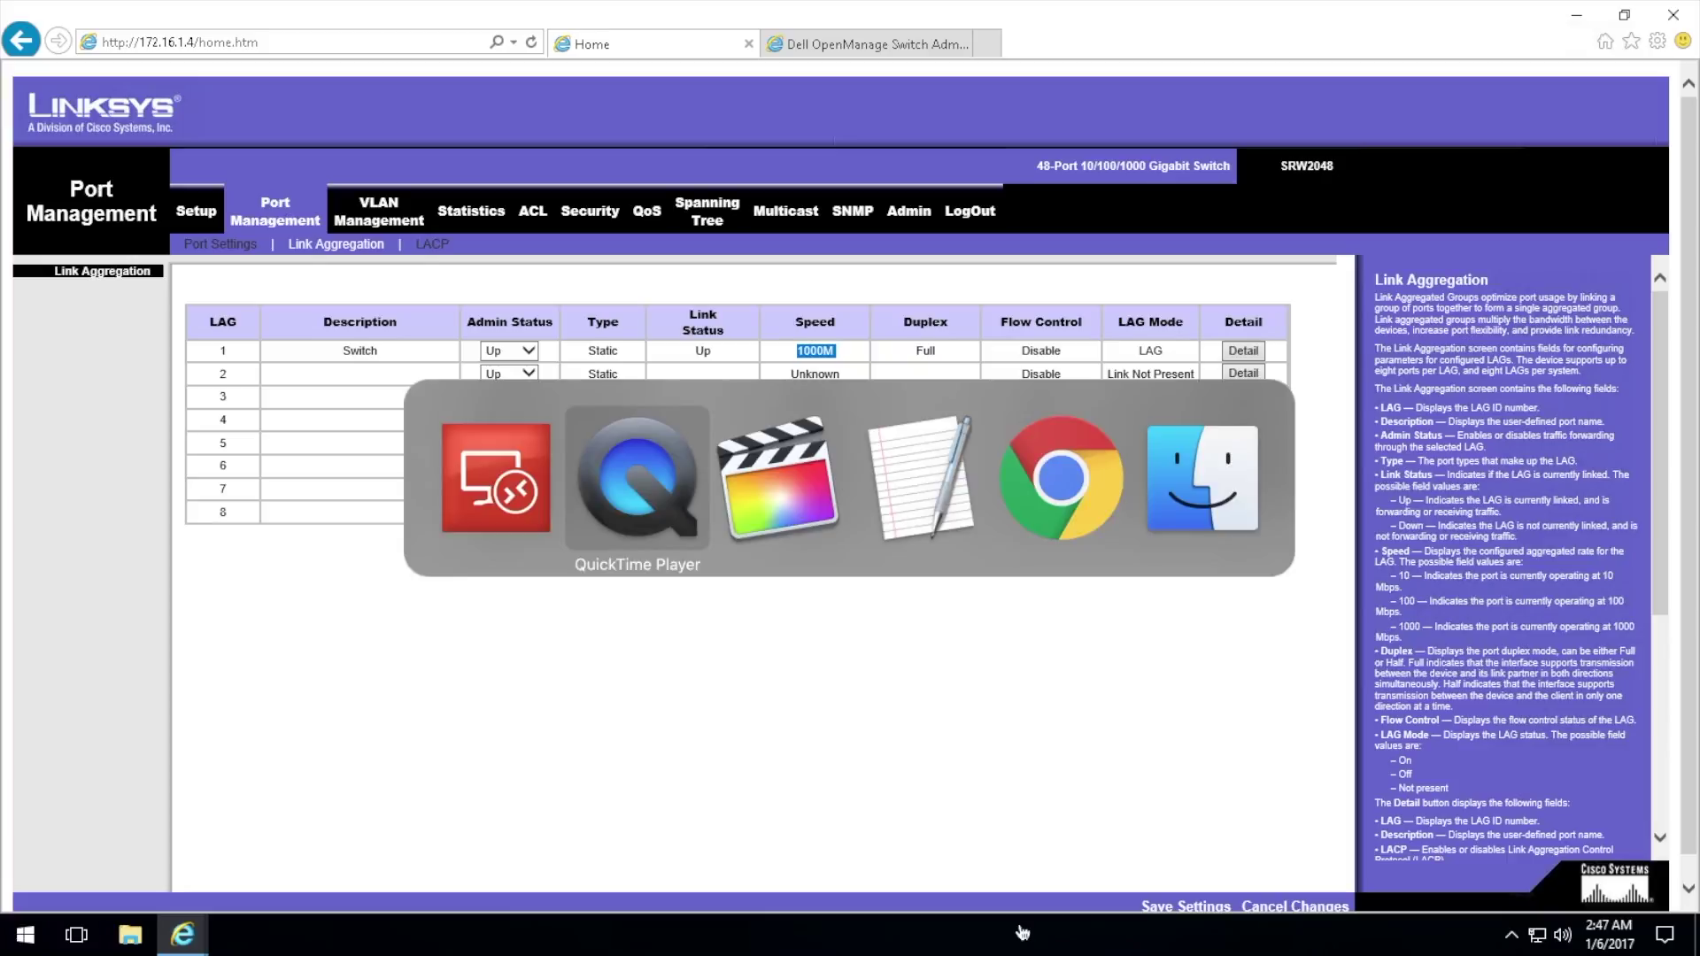
{"action": "key", "text": "super+Tab"}
{"action": "key", "text": "super+Tab"}
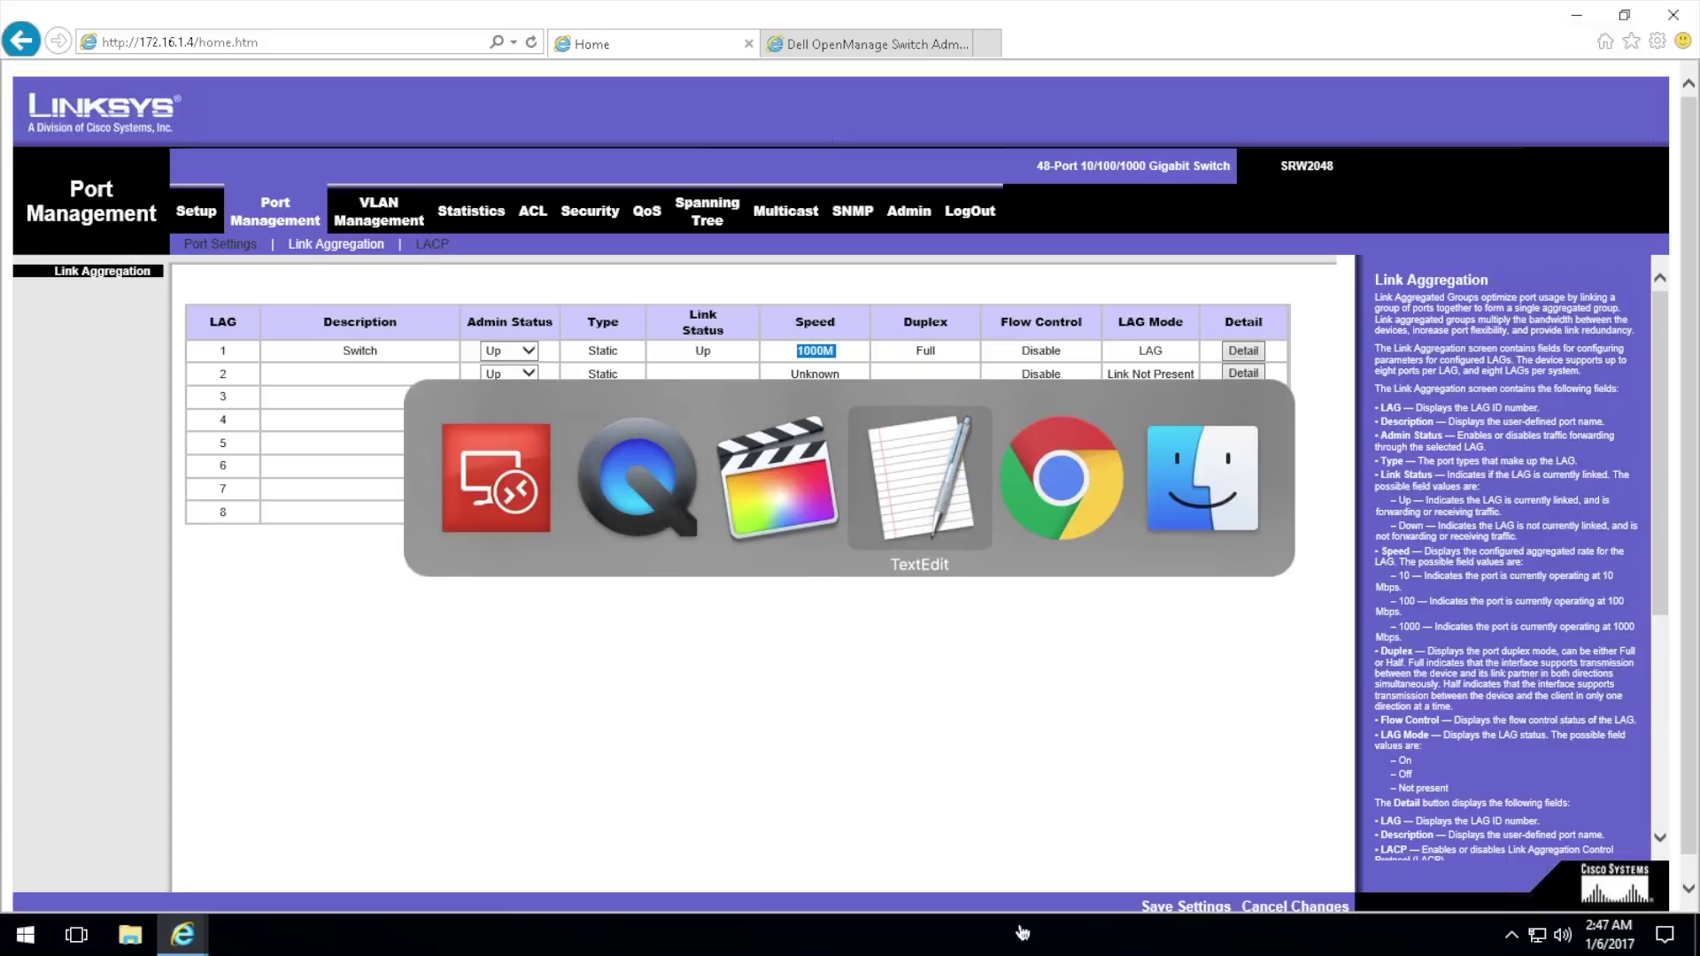
{"action": "key", "text": "super+shift+Tab"}
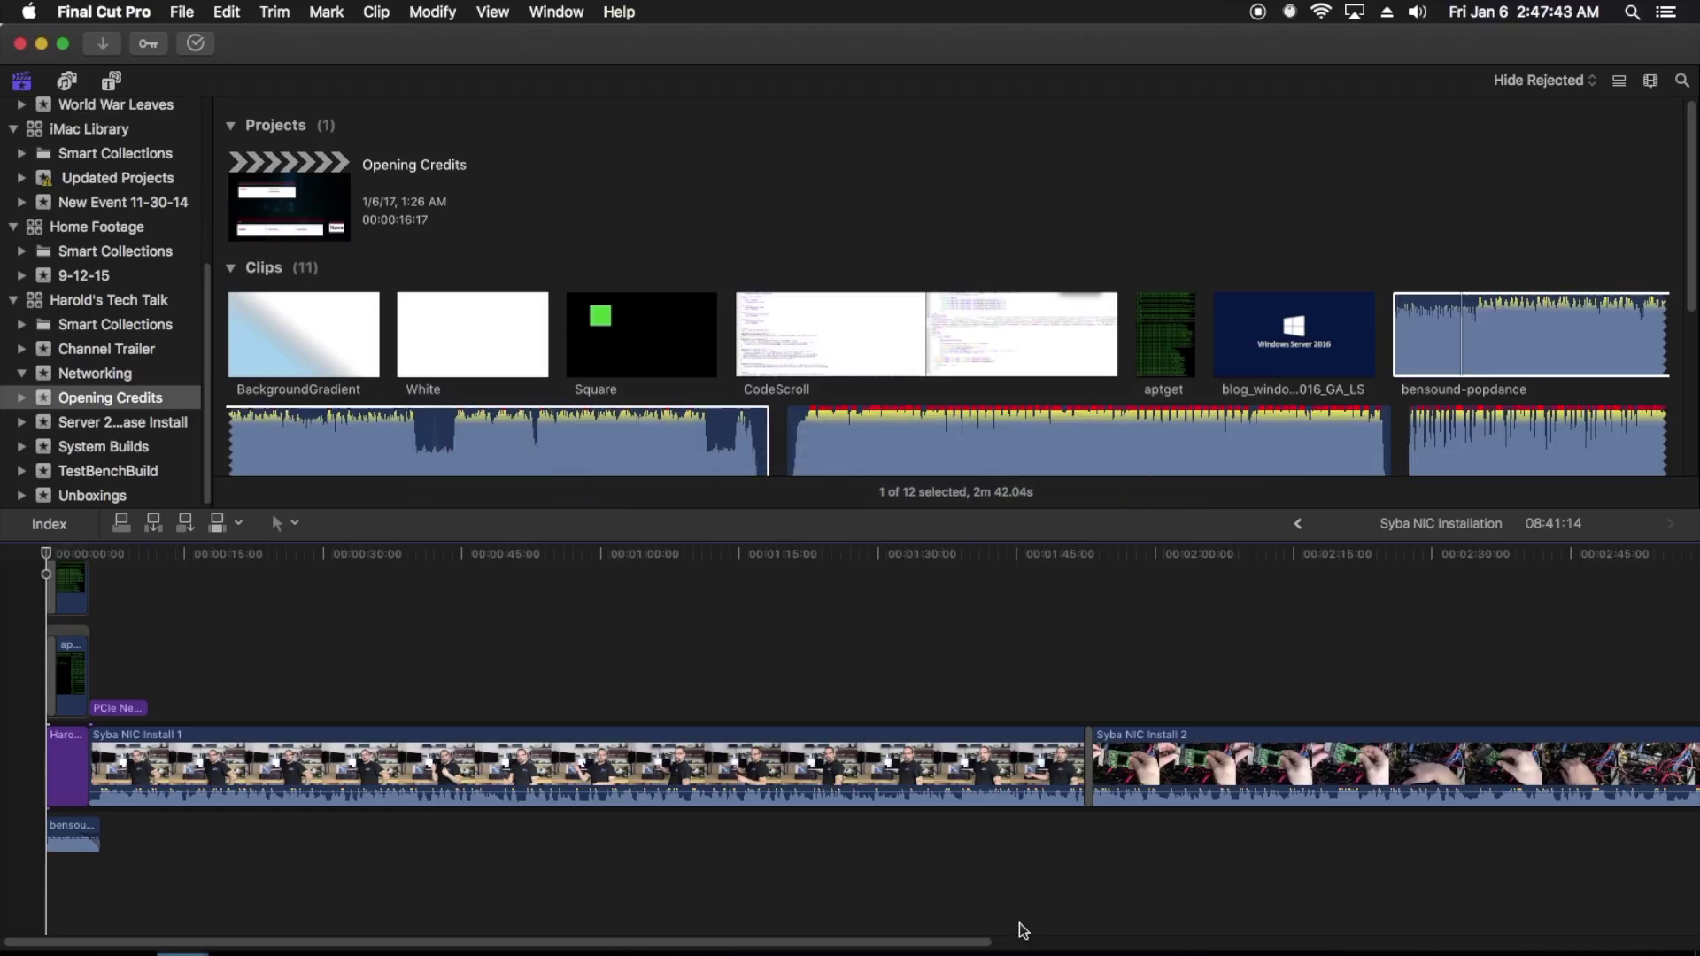
{"action": "key", "text": "super+Tab"}
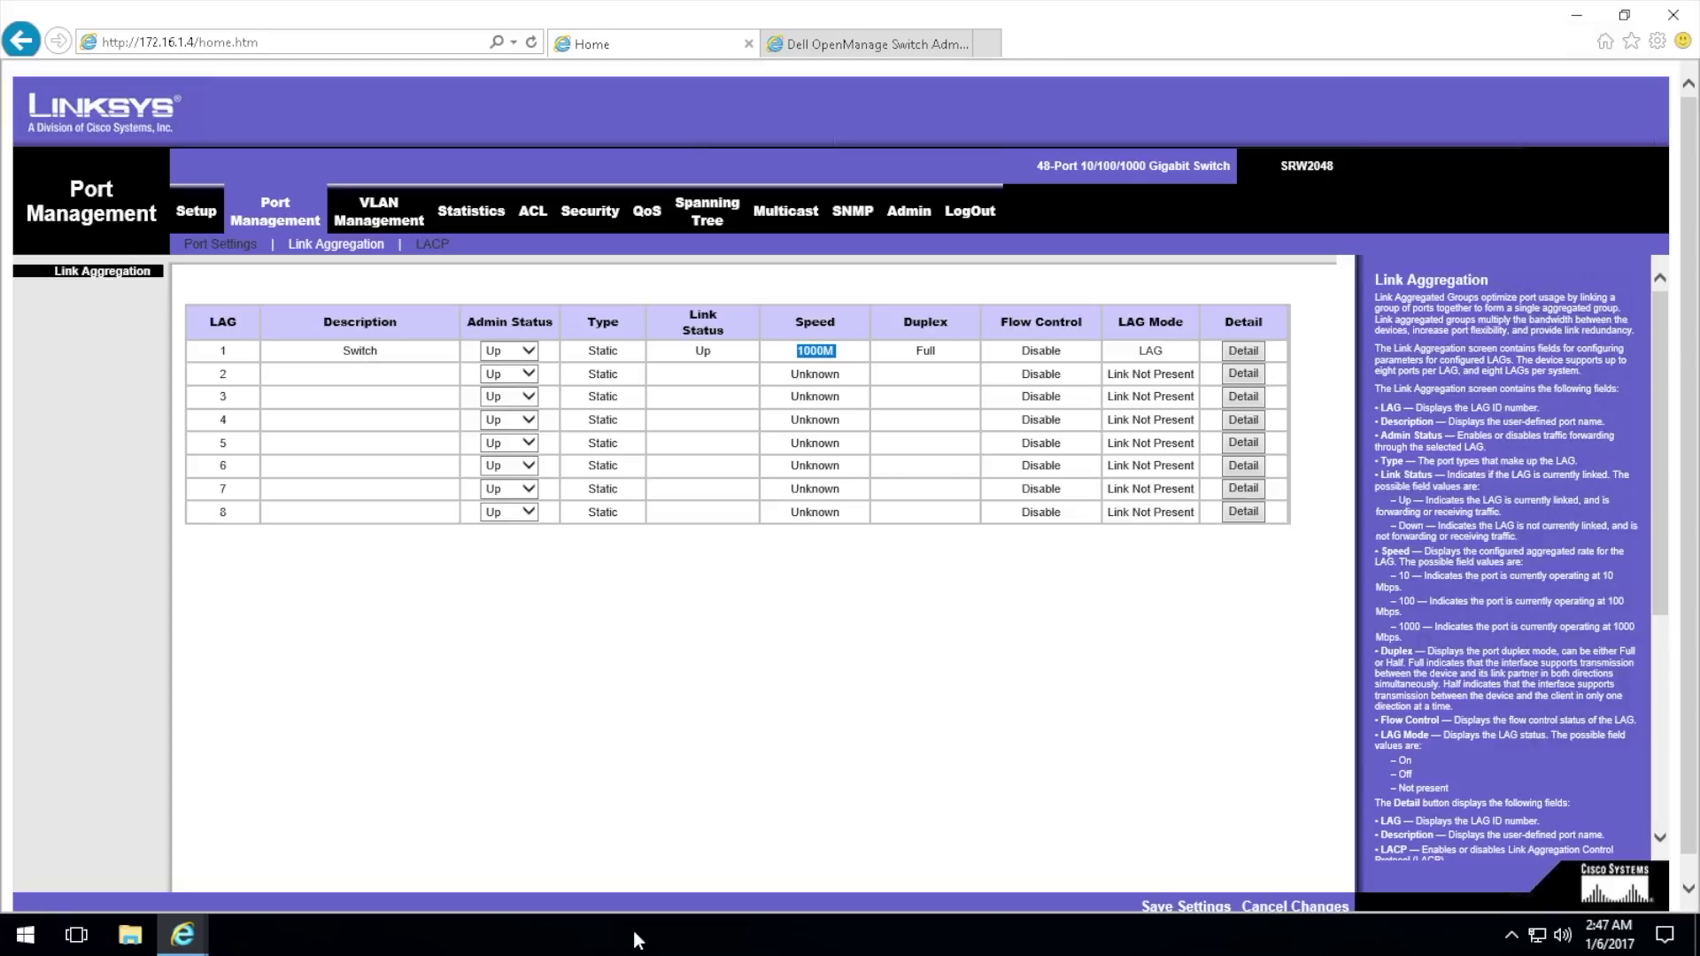
{"action": "key", "text": "super+Tab"}
{"action": "key", "text": "super+shift+Tab"}
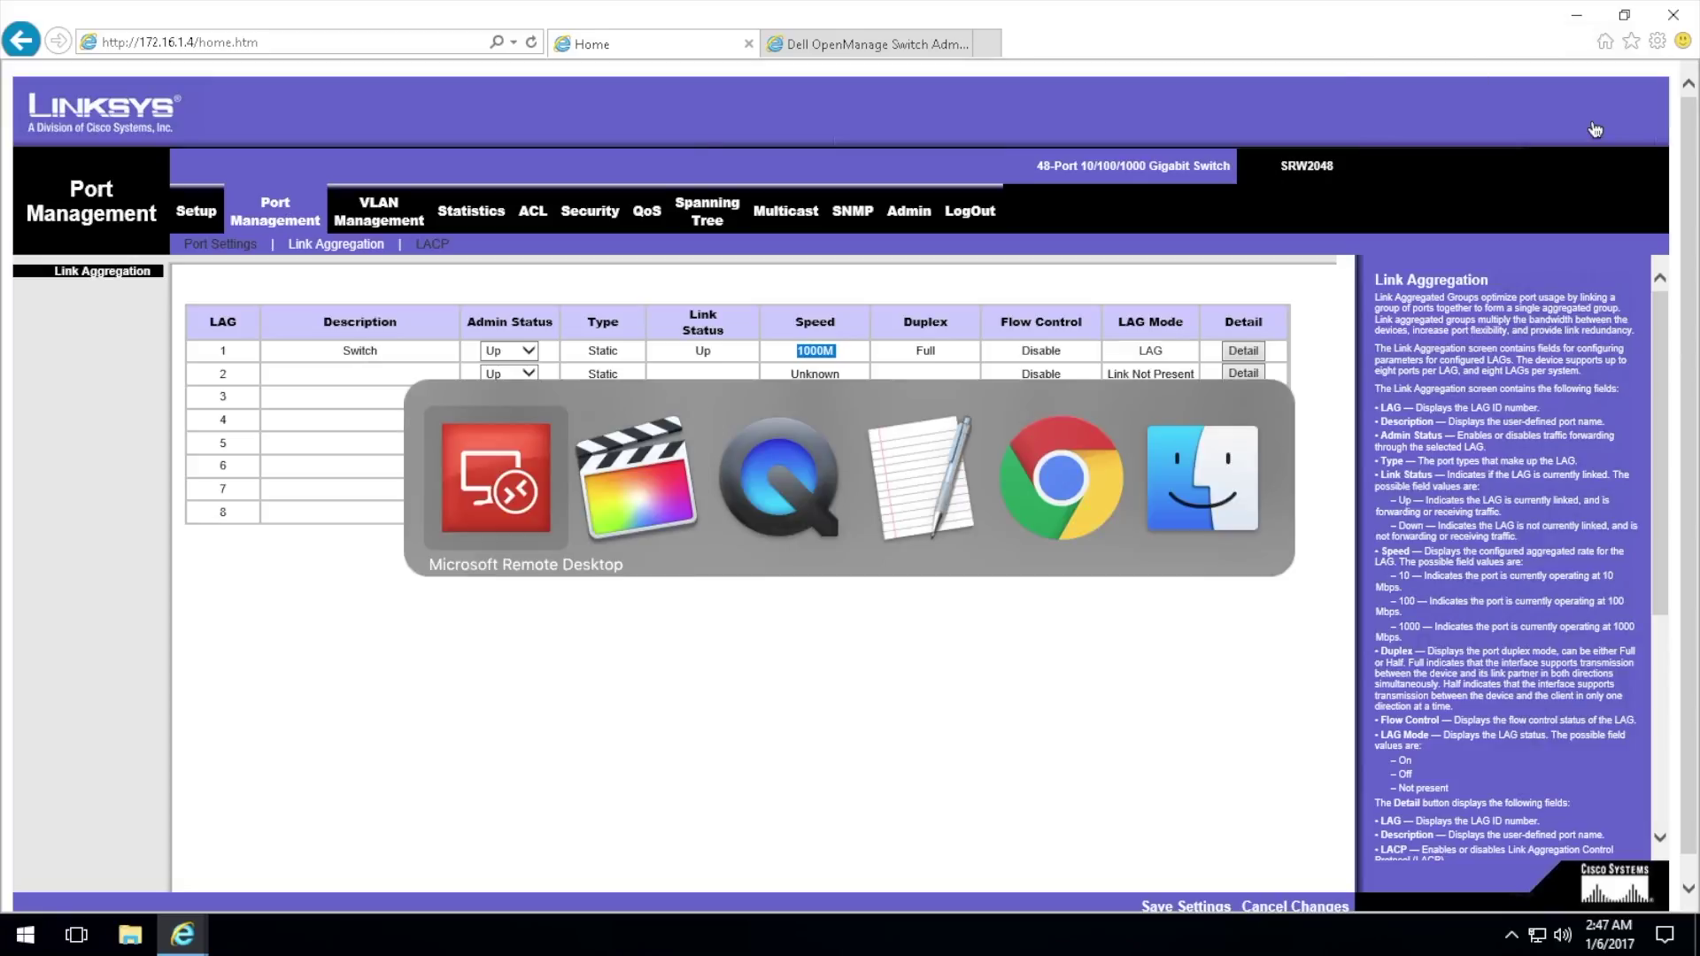
{"action": "key", "text": "super+Tab"}
{"action": "key", "text": "super+shift+Tab"}
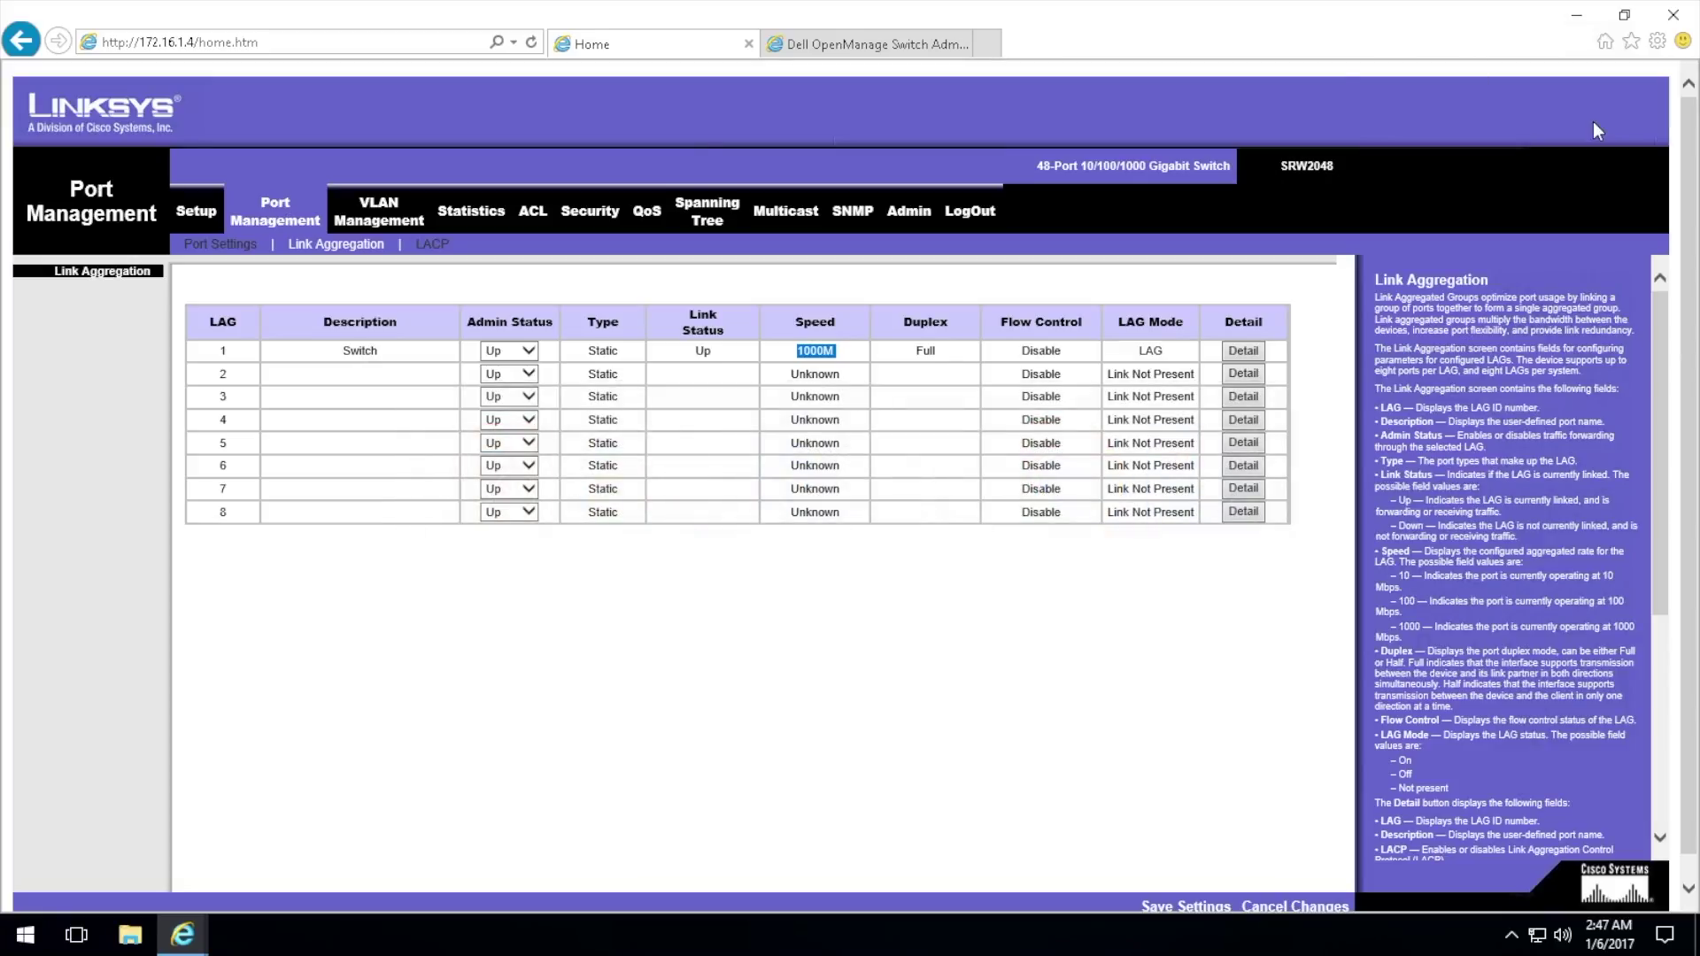
{"action": "key", "text": "super+Tab"}
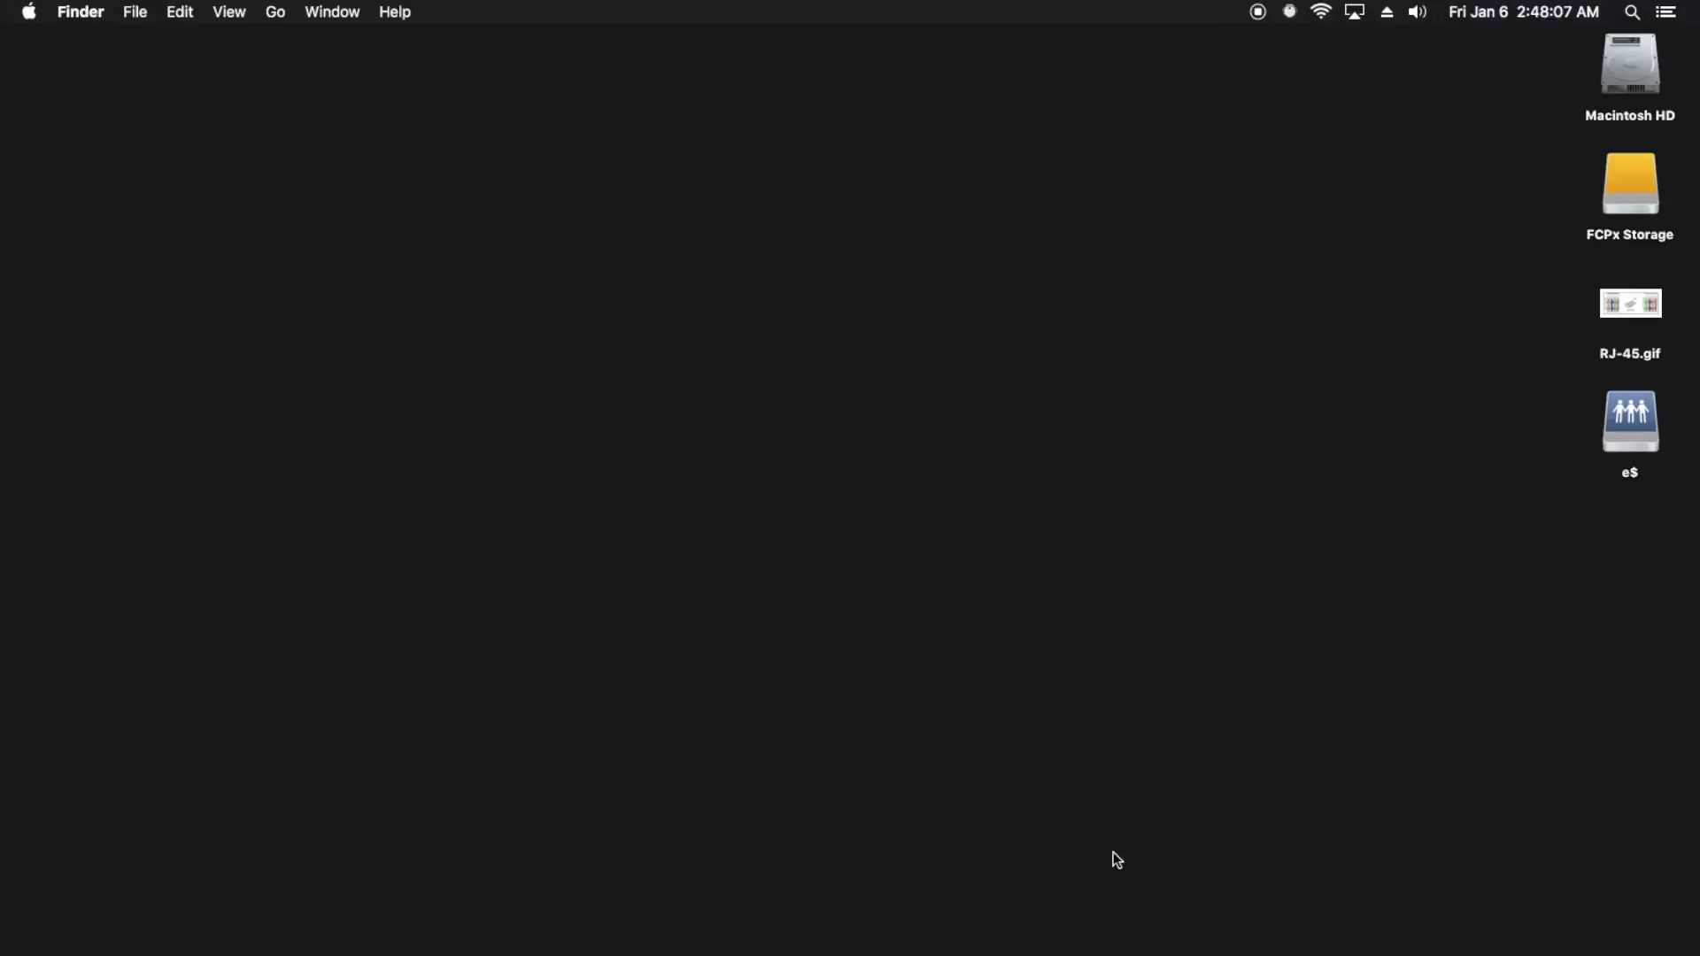
Step: Open Falcohost01, continue past the certificate warning, and sign in as Administrator with the password
{"action": "mouse_move", "coordinate": [615, 951]}
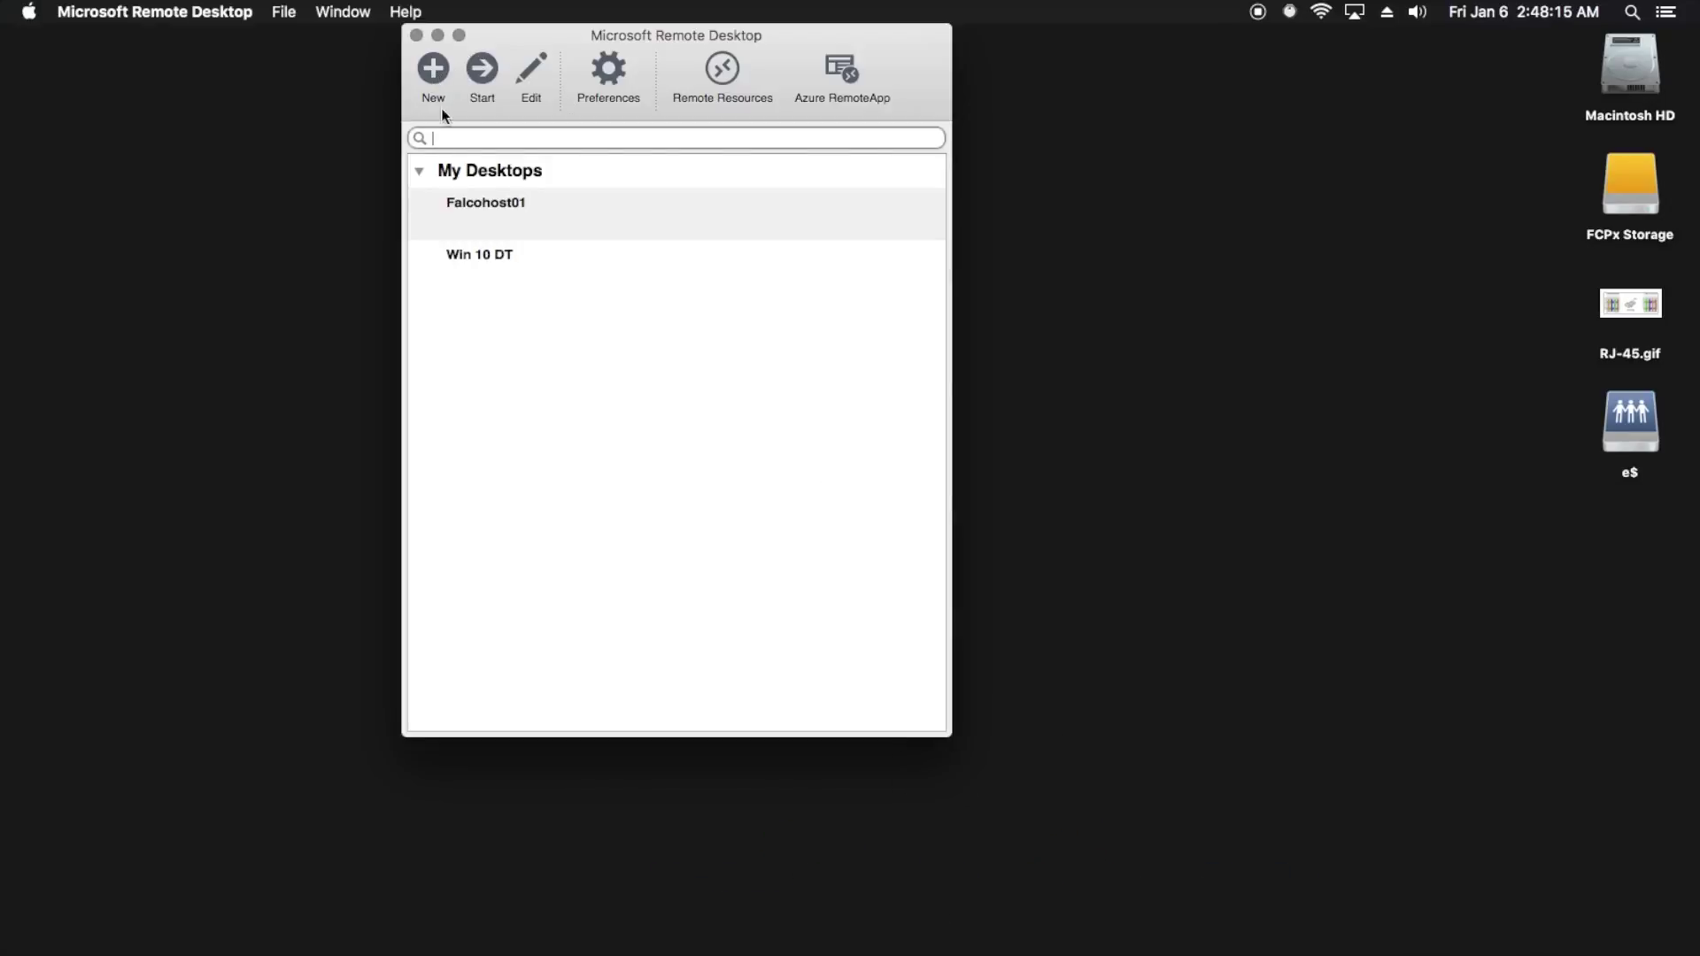
{"action": "double_click", "coordinate": [512, 207]}
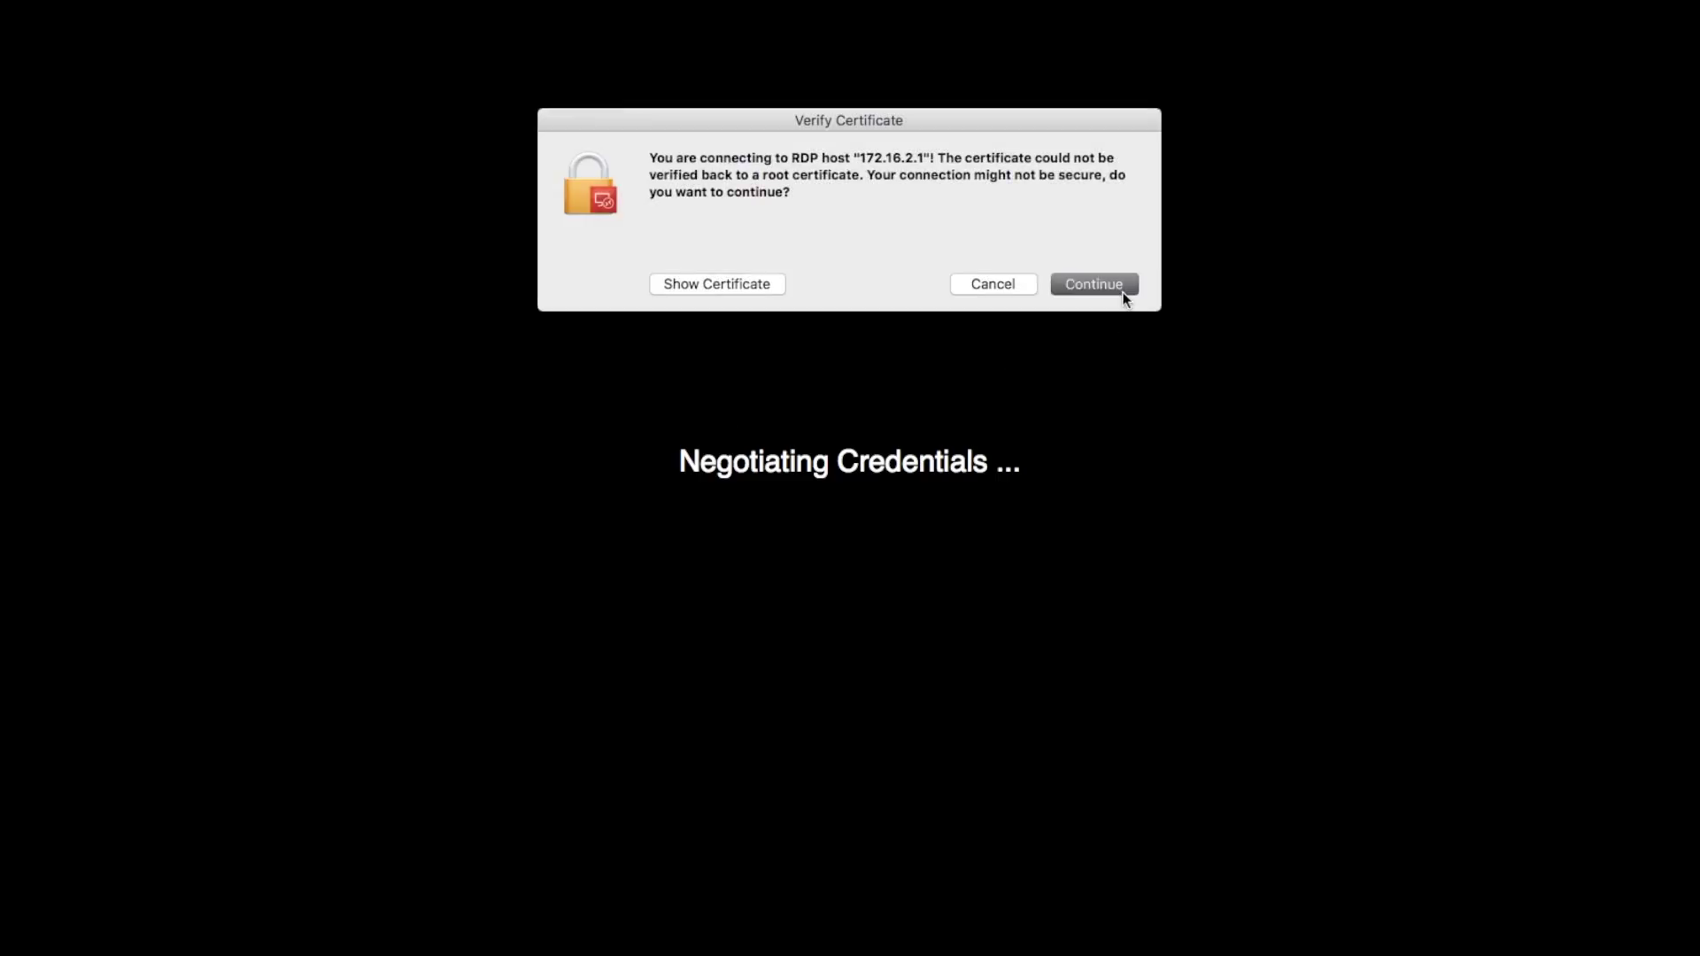
{"action": "left_click", "coordinate": [1121, 289]}
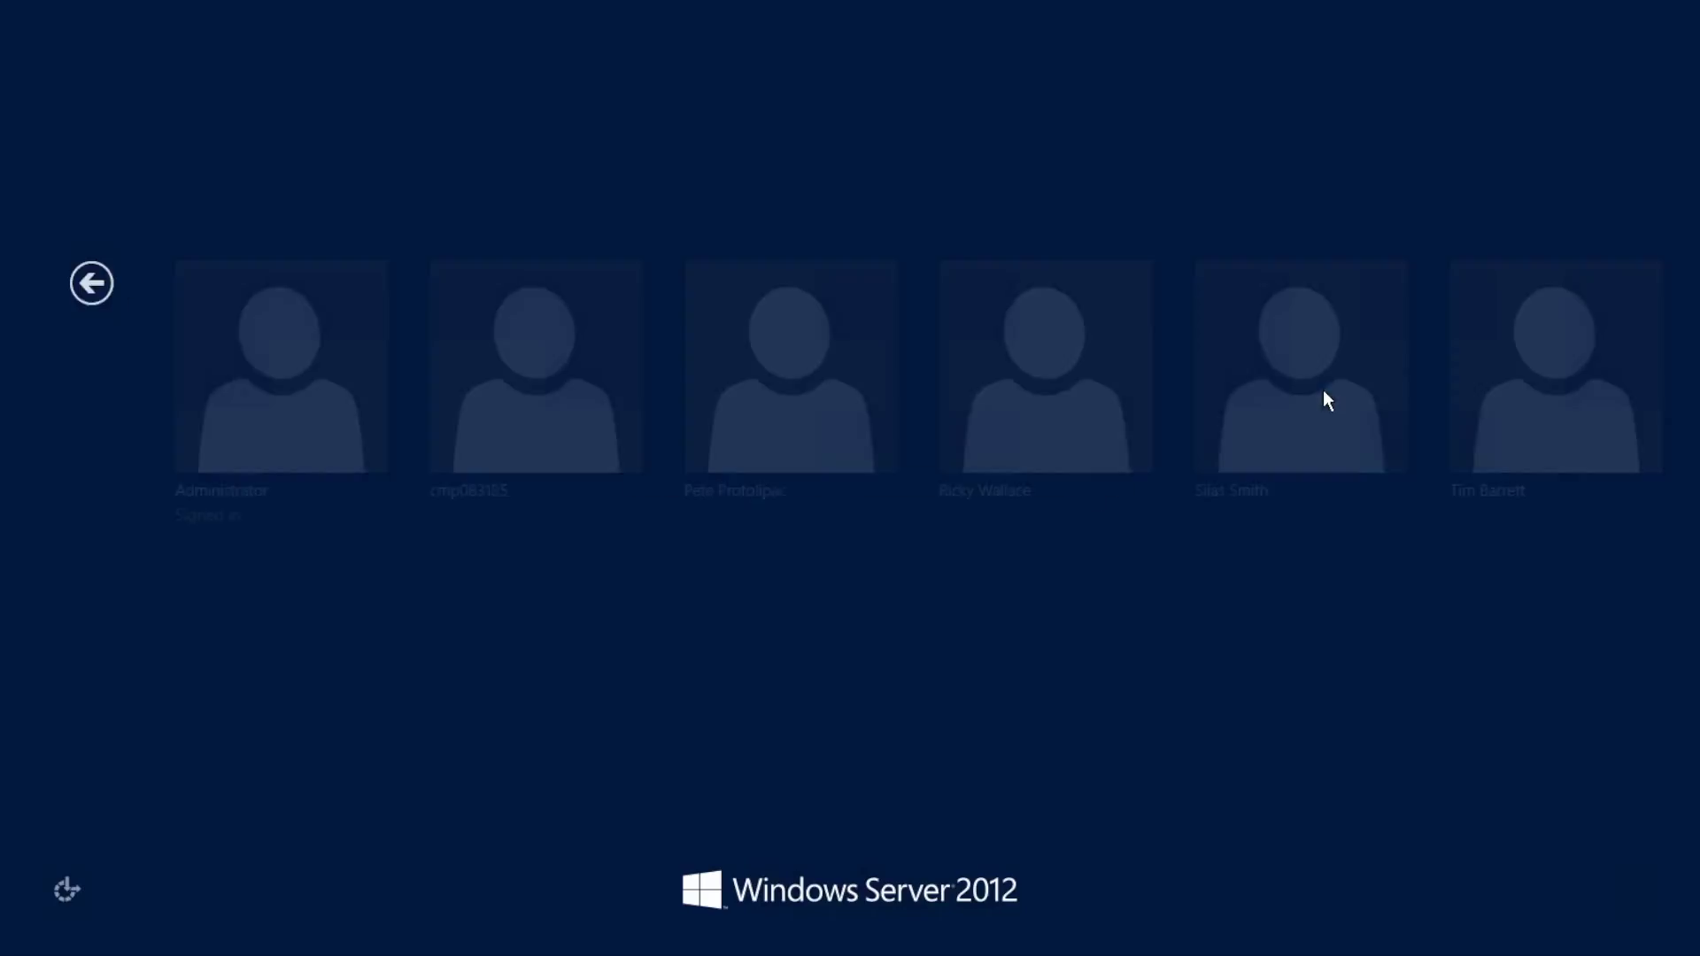
{"action": "left_click", "coordinate": [170, 382]}
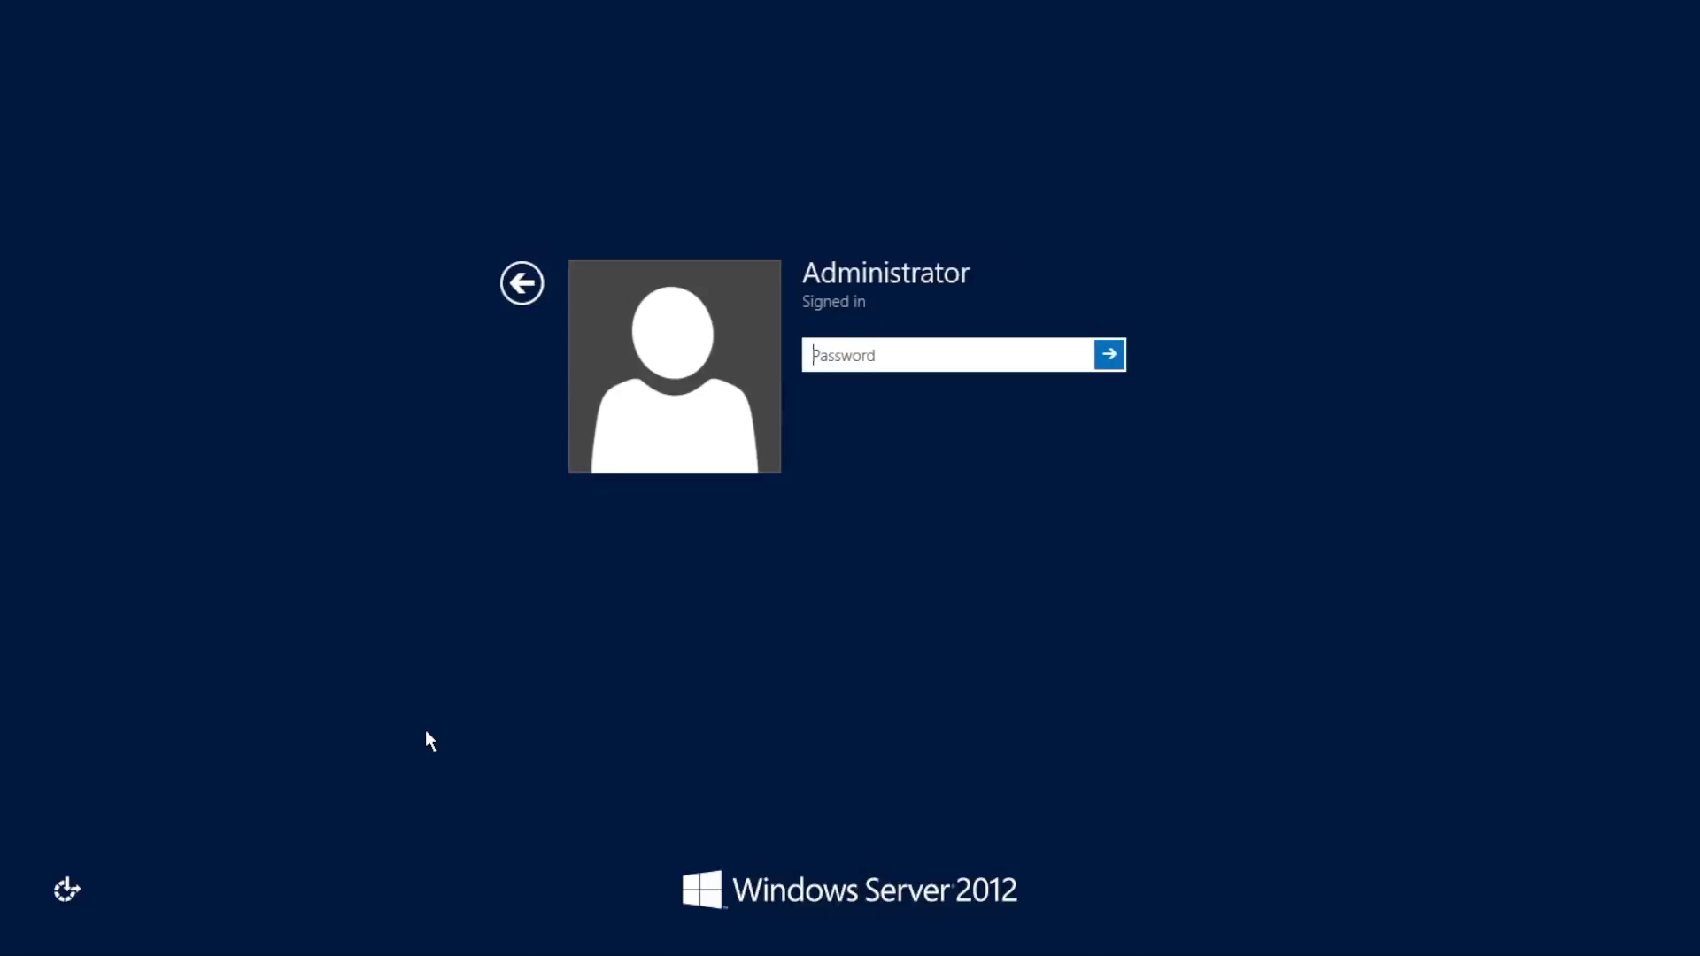
{"action": "type", "text": "********"}
{"action": "key", "text": "Return"}
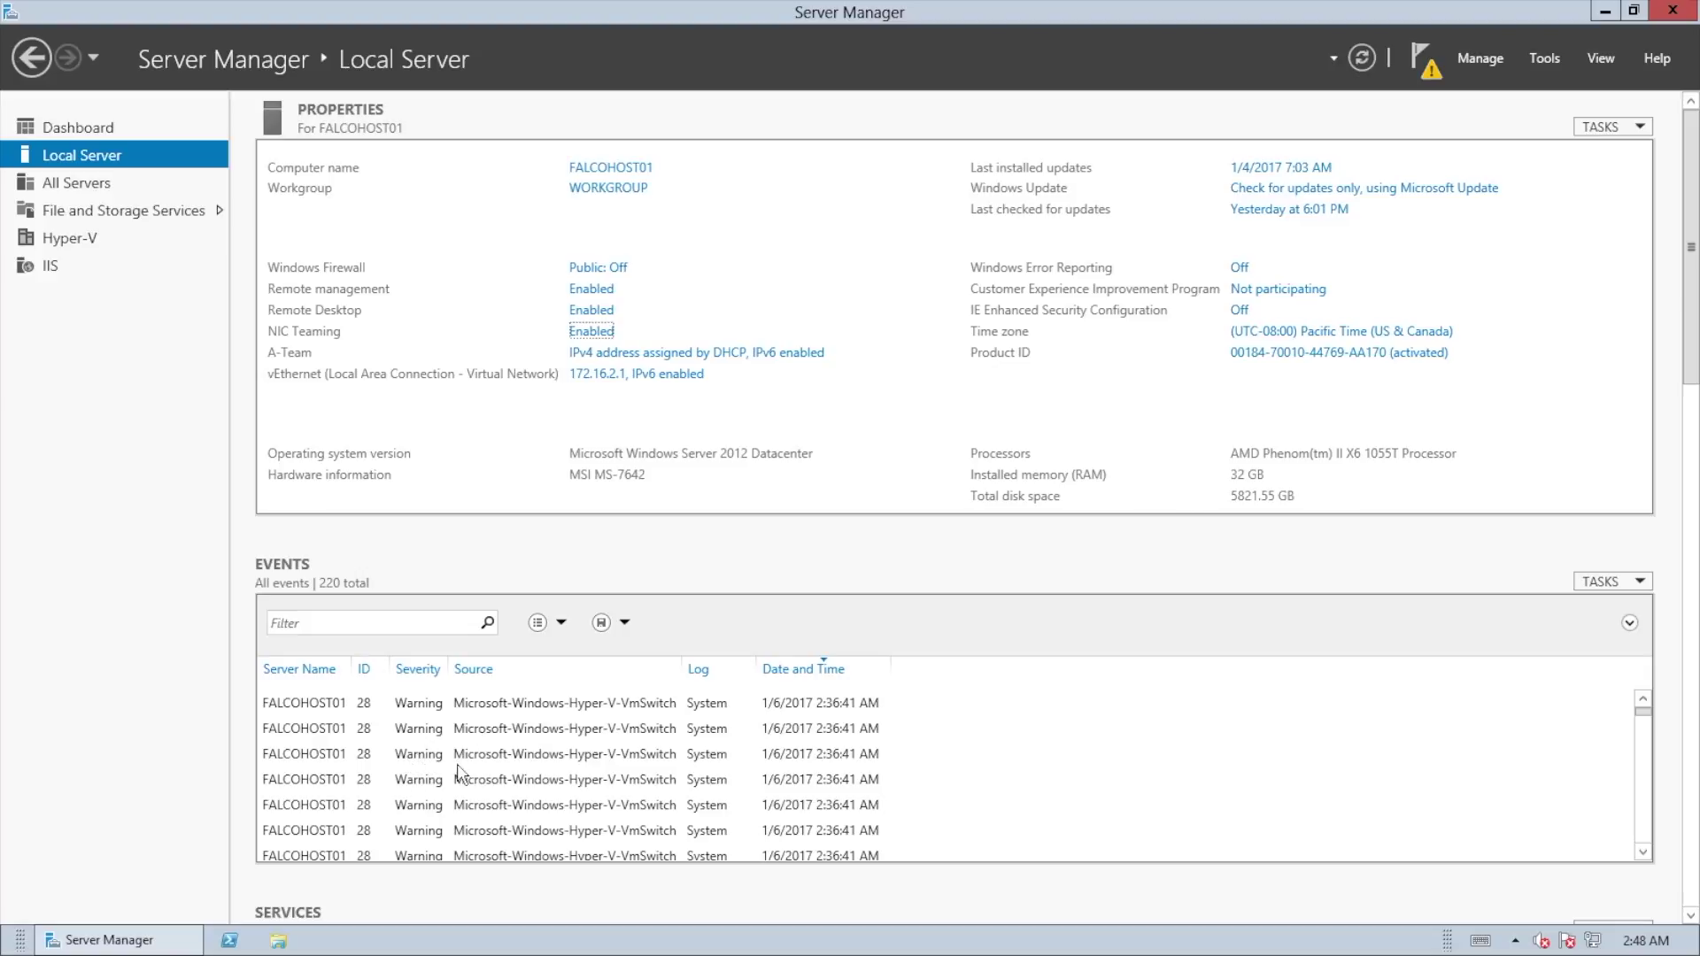
Step: Close Server Manager and launch Task Manager from the taskbar, maximized
{"action": "left_click", "coordinate": [1658, 16]}
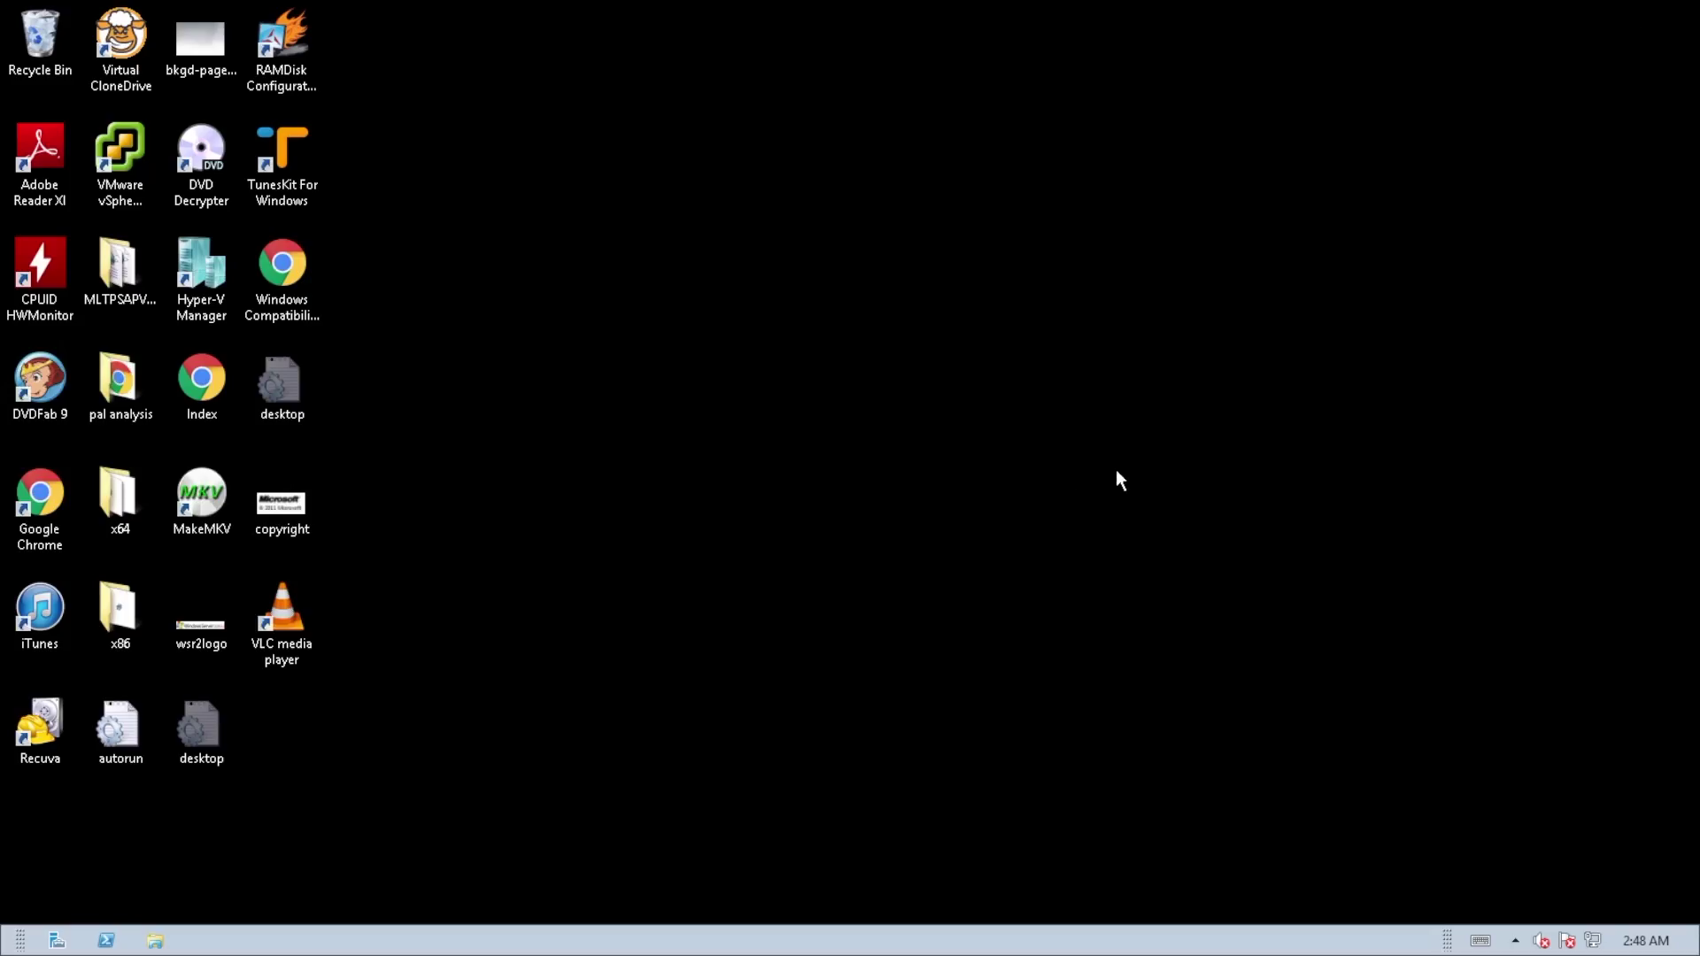
{"action": "right_click", "coordinate": [767, 929]}
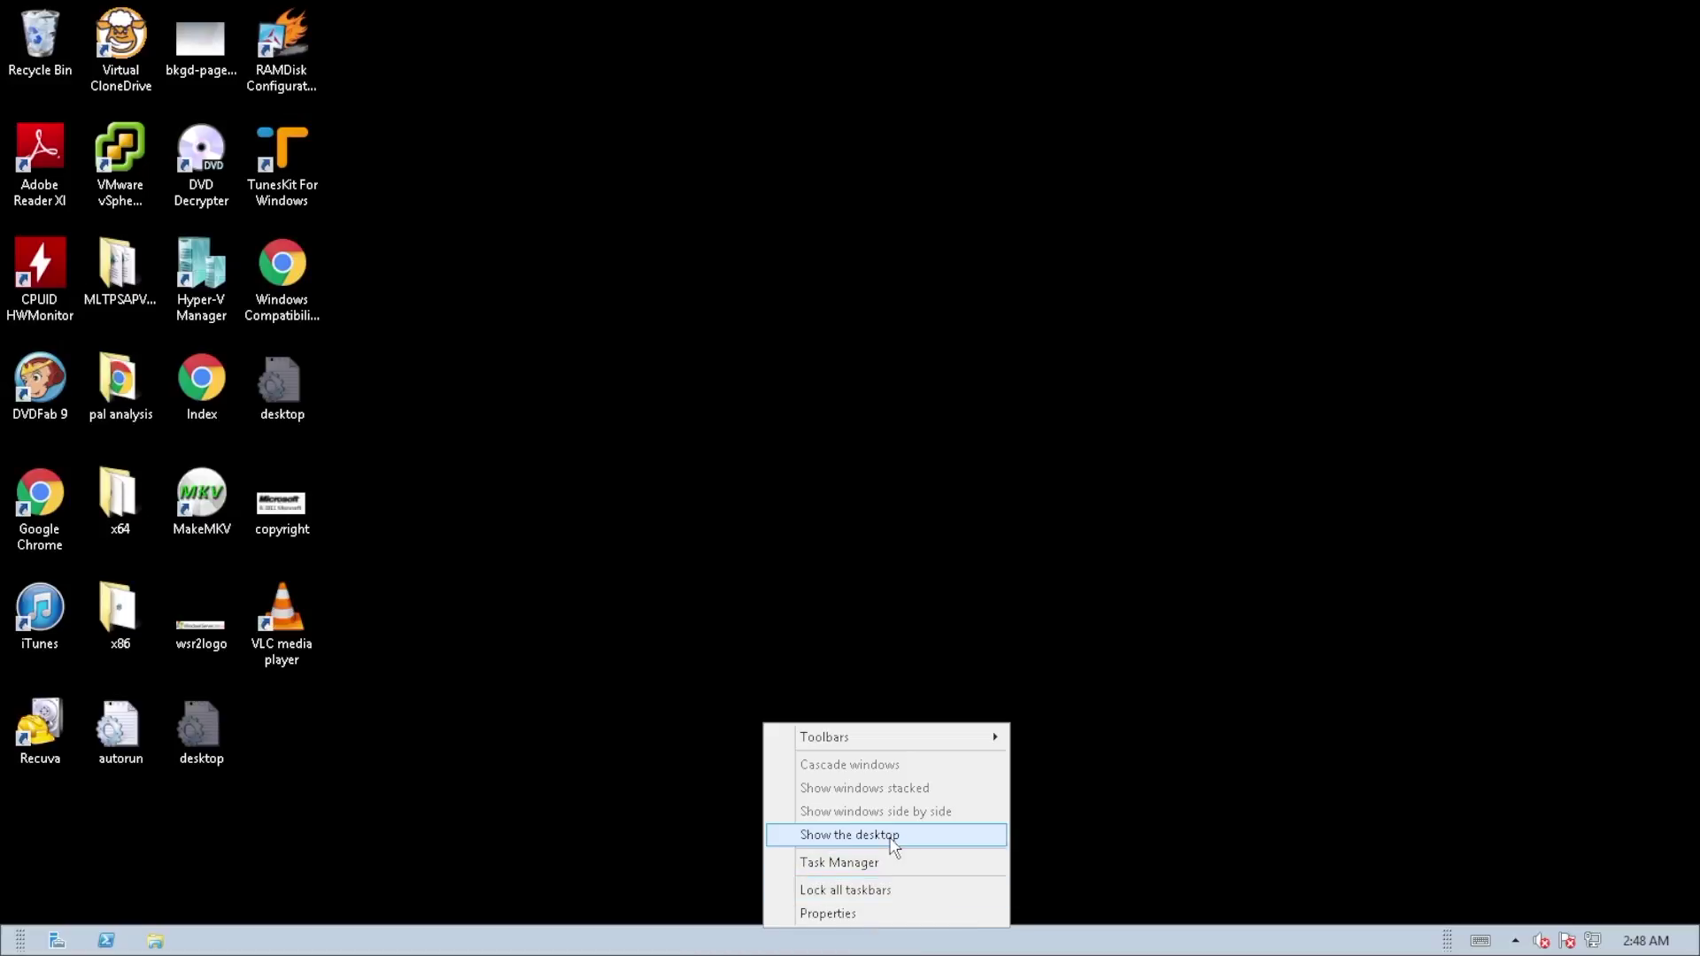
{"action": "left_click", "coordinate": [887, 868]}
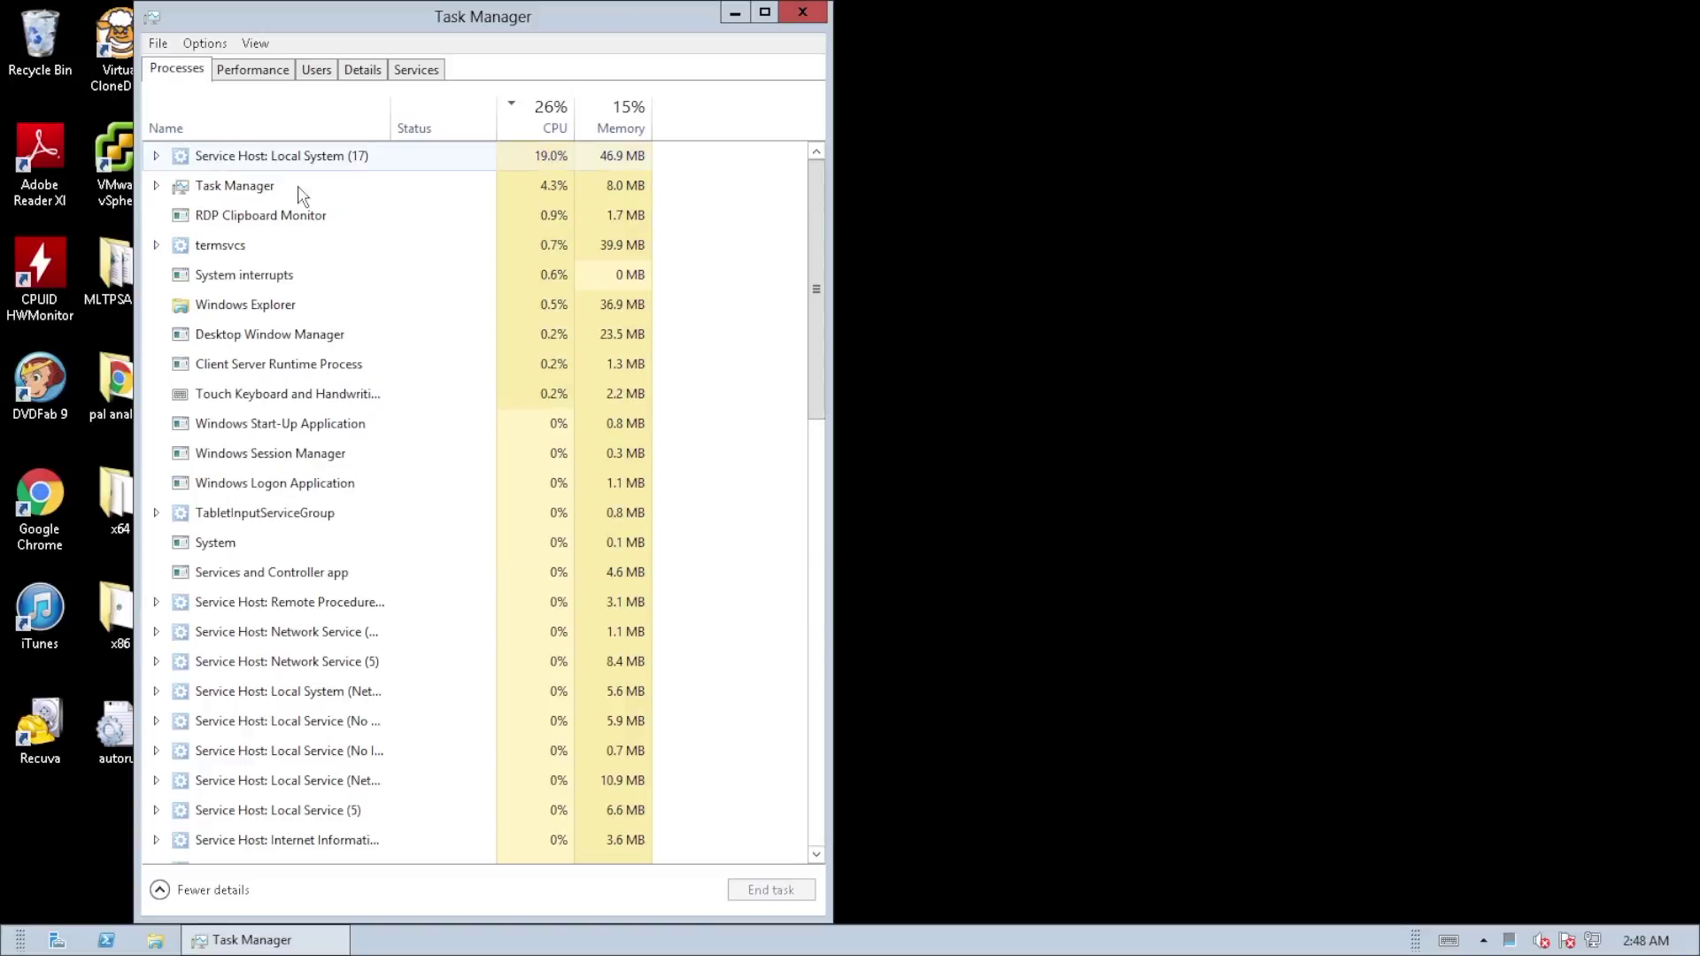
{"action": "double_click", "coordinate": [418, 16]}
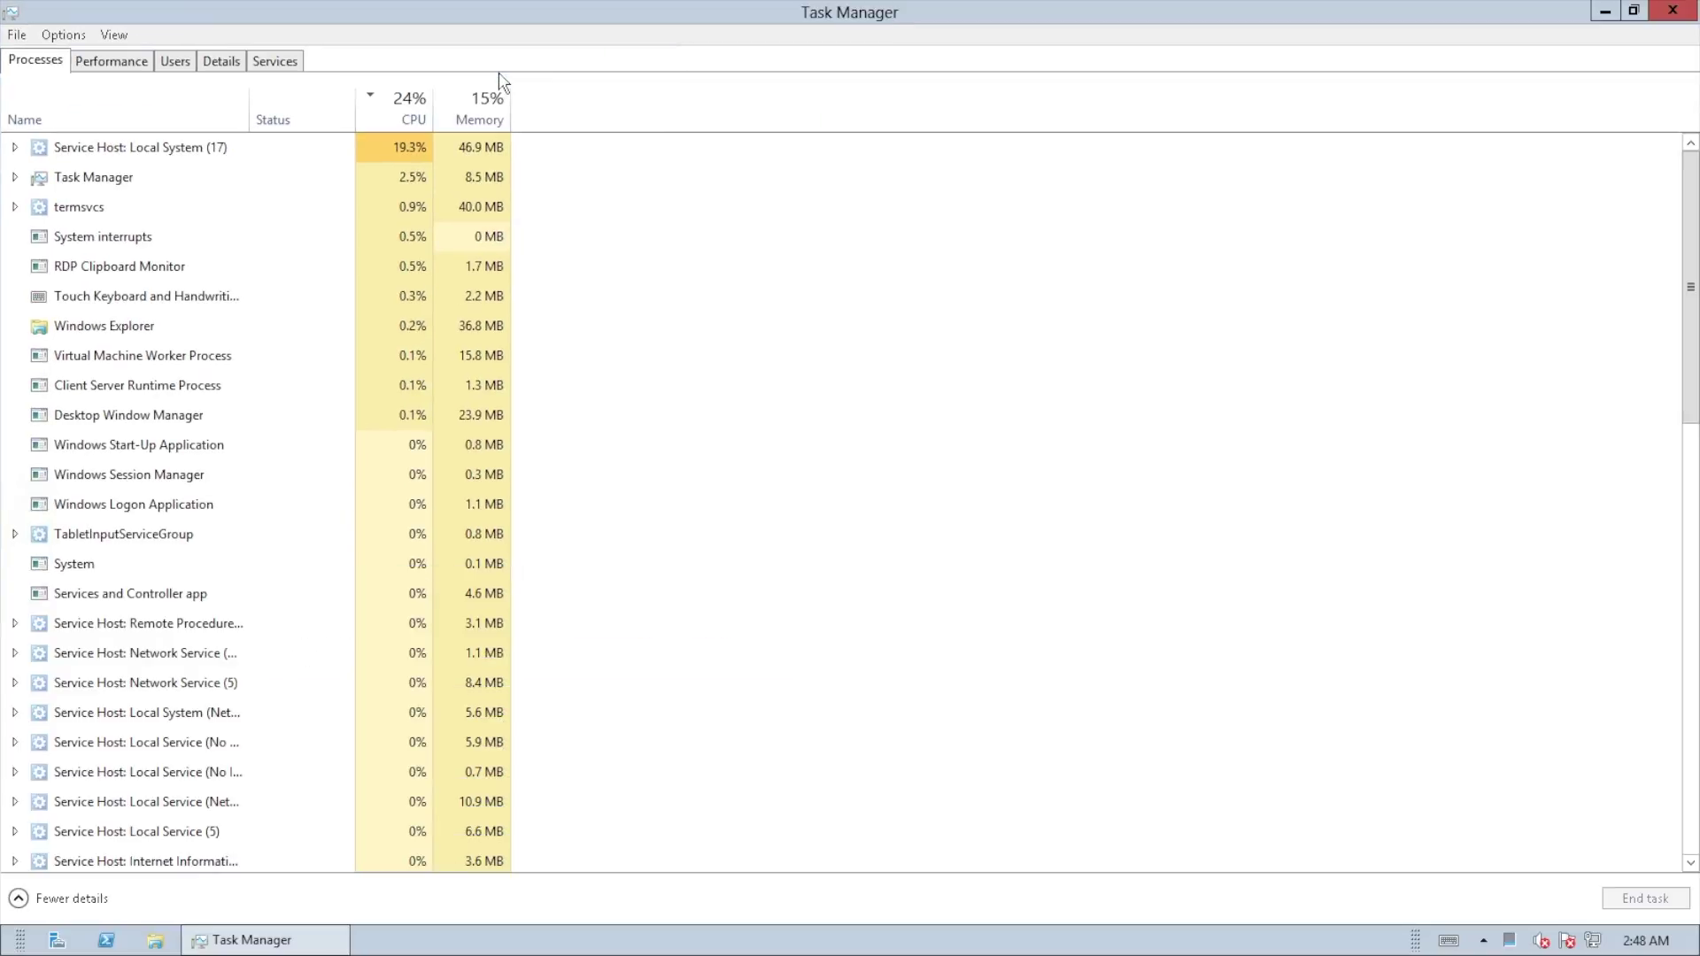
Step: View the virtual Ethernet adapter's throughput on the Performance tab, then close Task Manager
{"action": "left_click", "coordinate": [108, 60]}
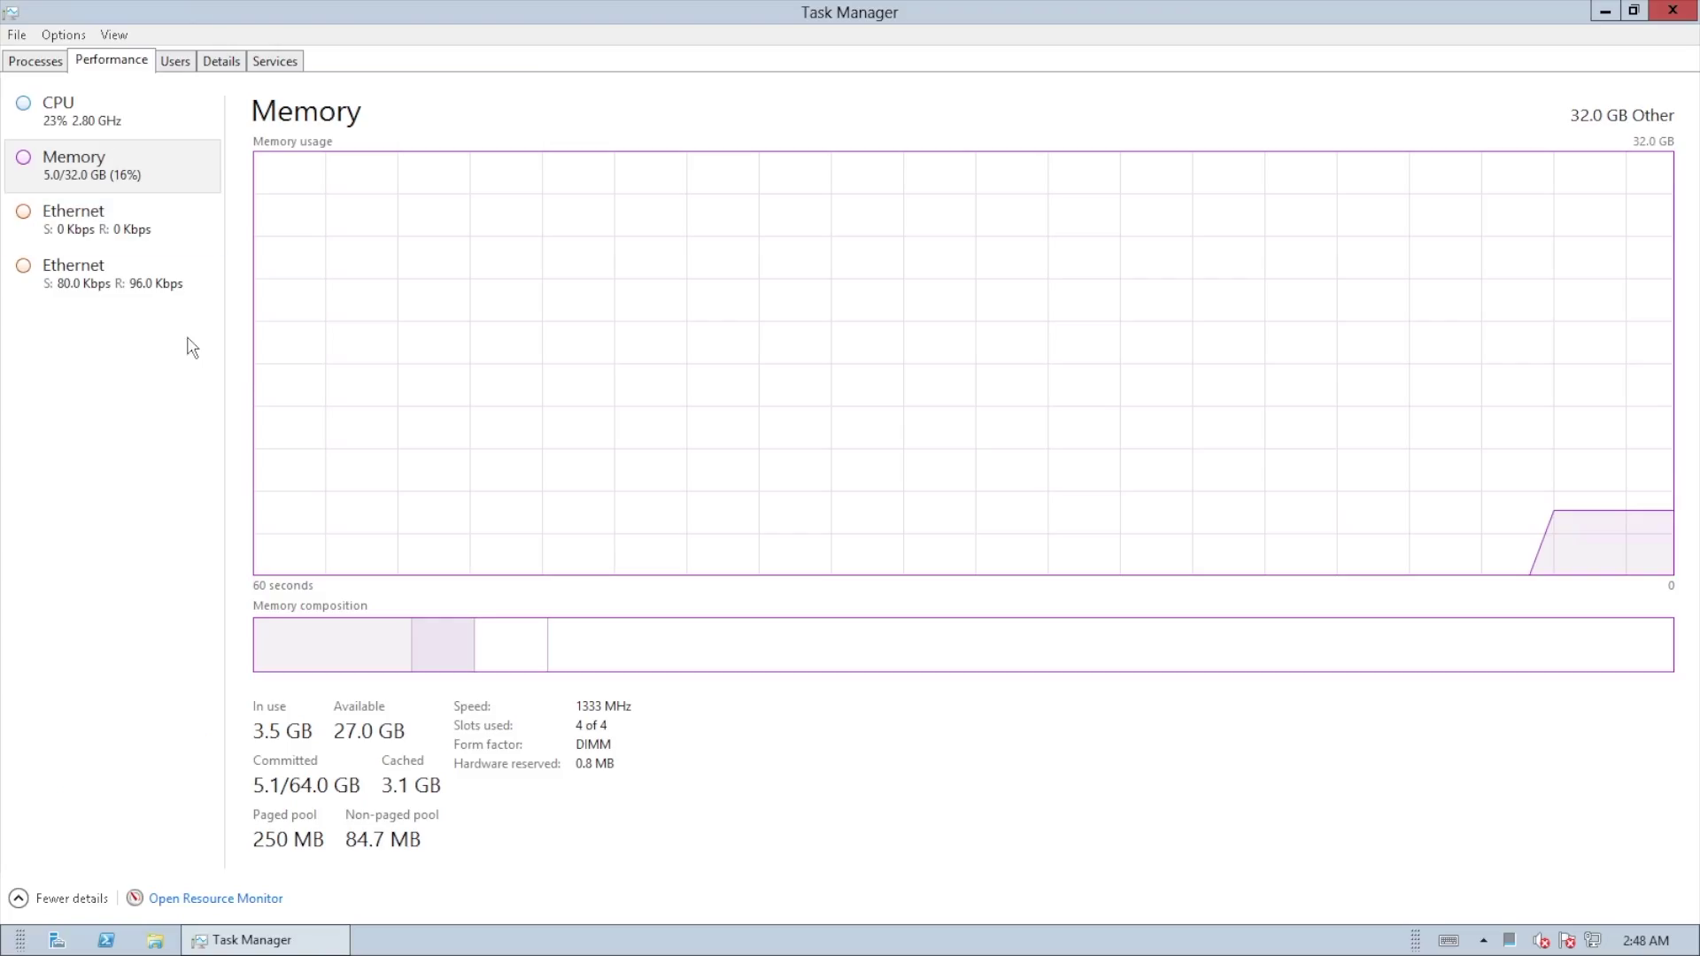
{"action": "left_click", "coordinate": [119, 285]}
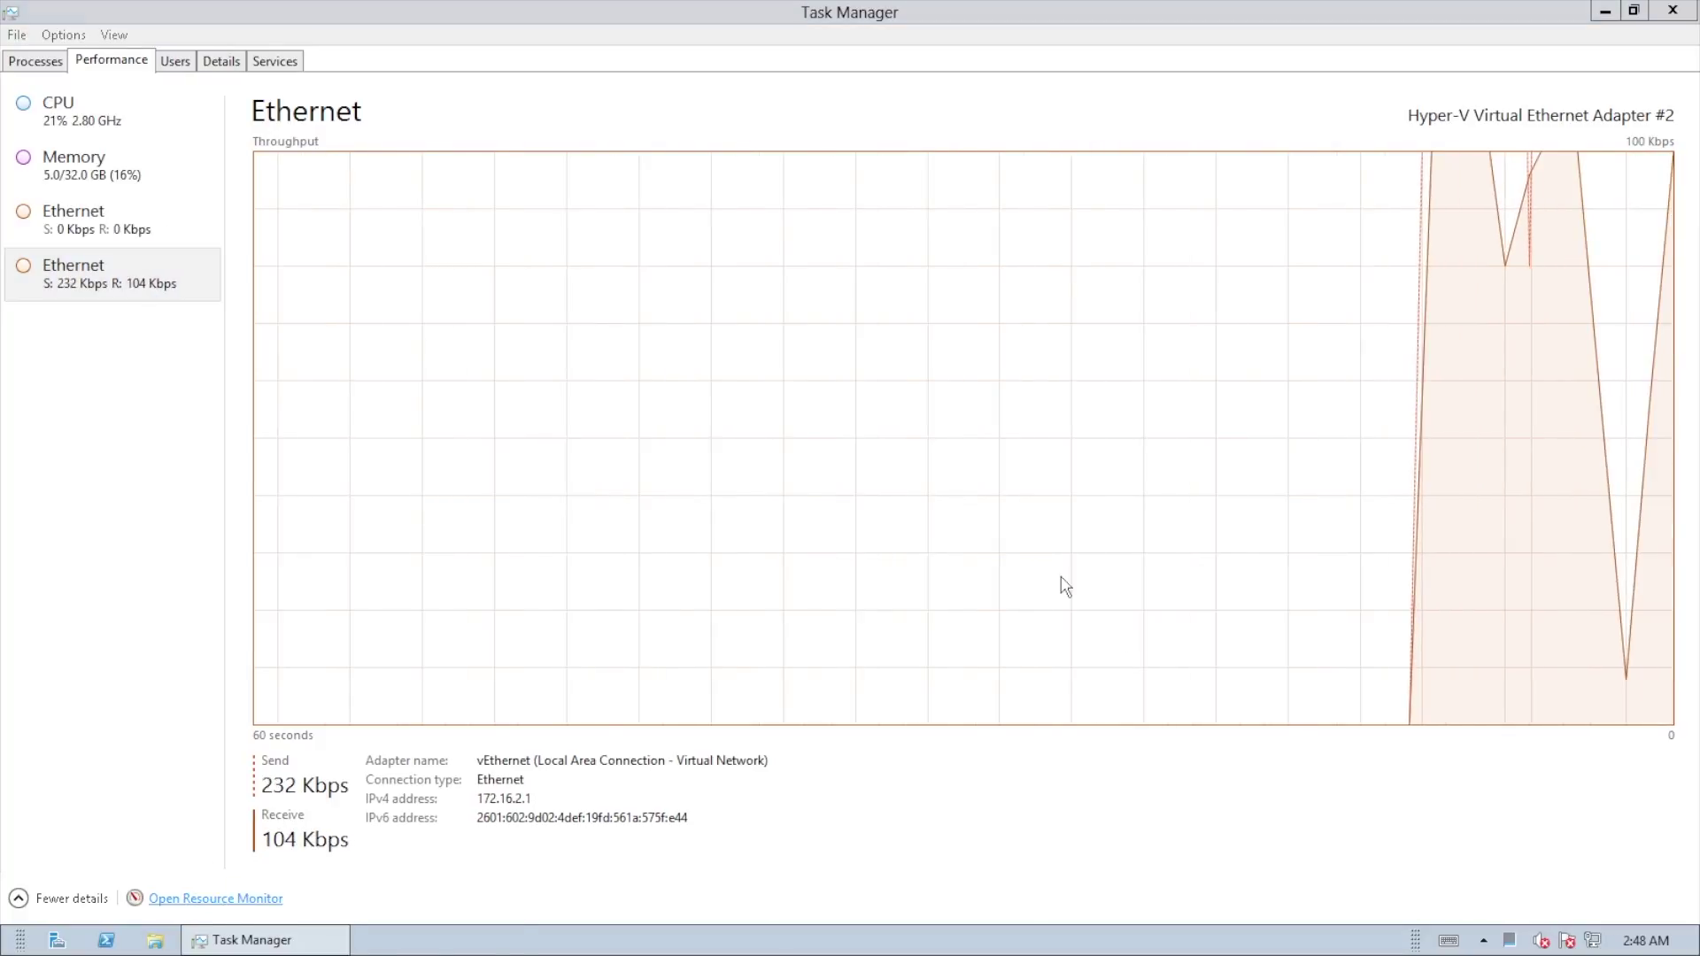
{"action": "left_click", "coordinate": [937, 167]}
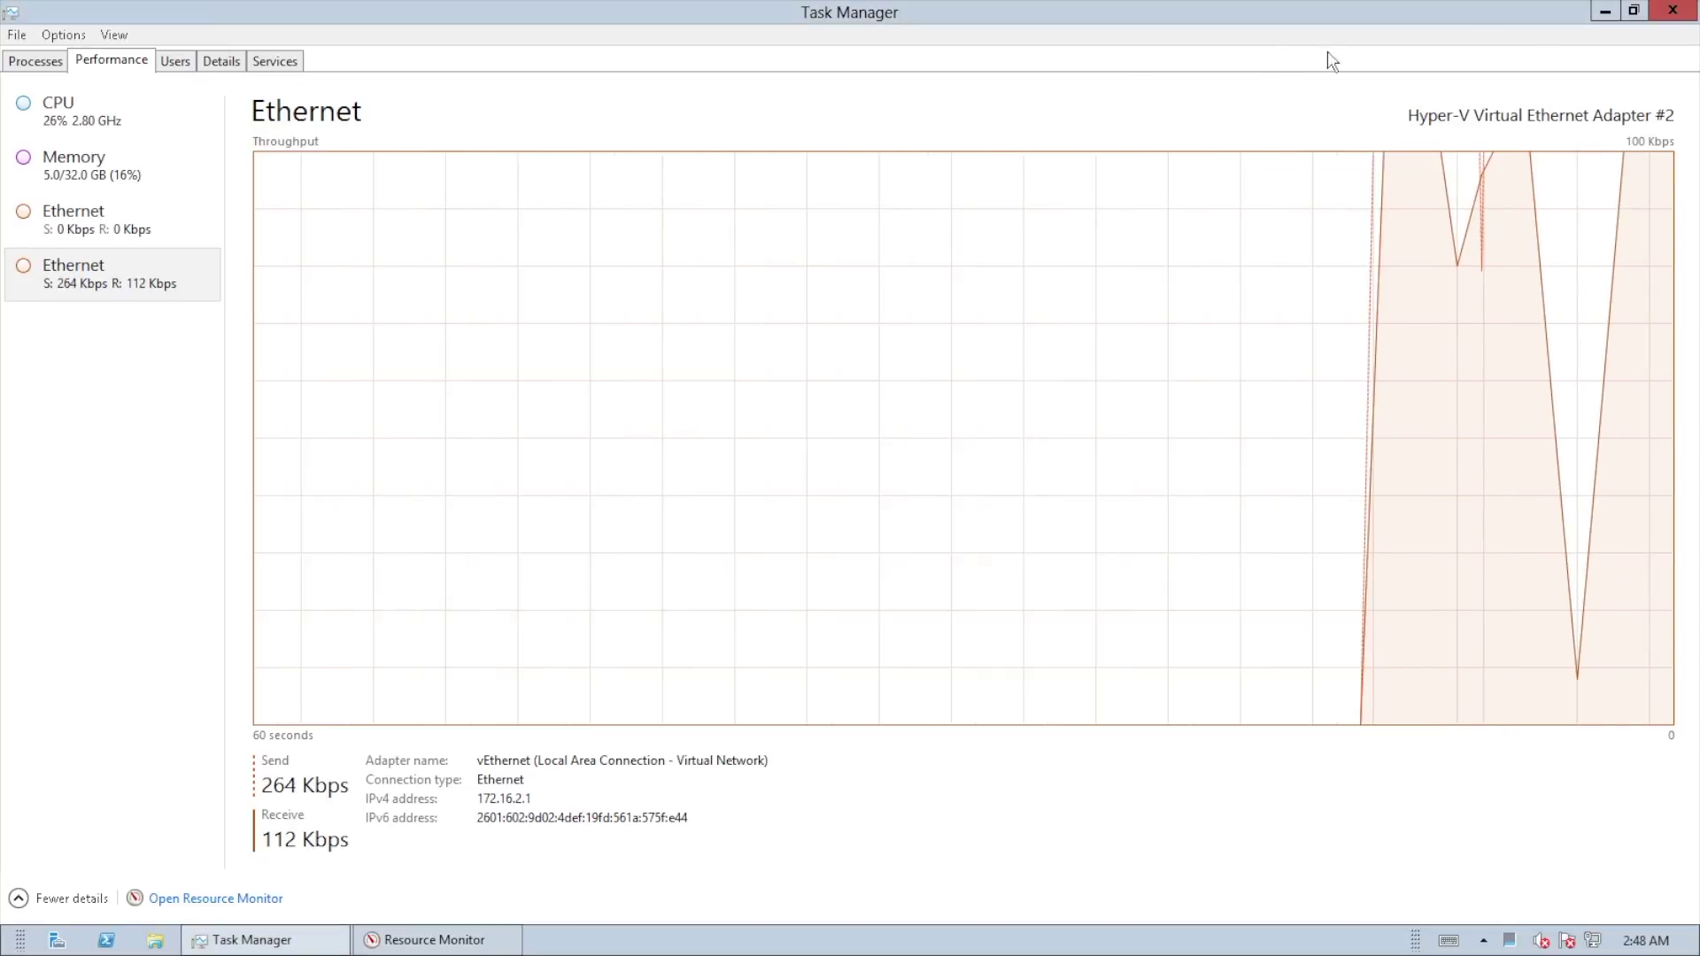
{"action": "left_click", "coordinate": [1673, 10]}
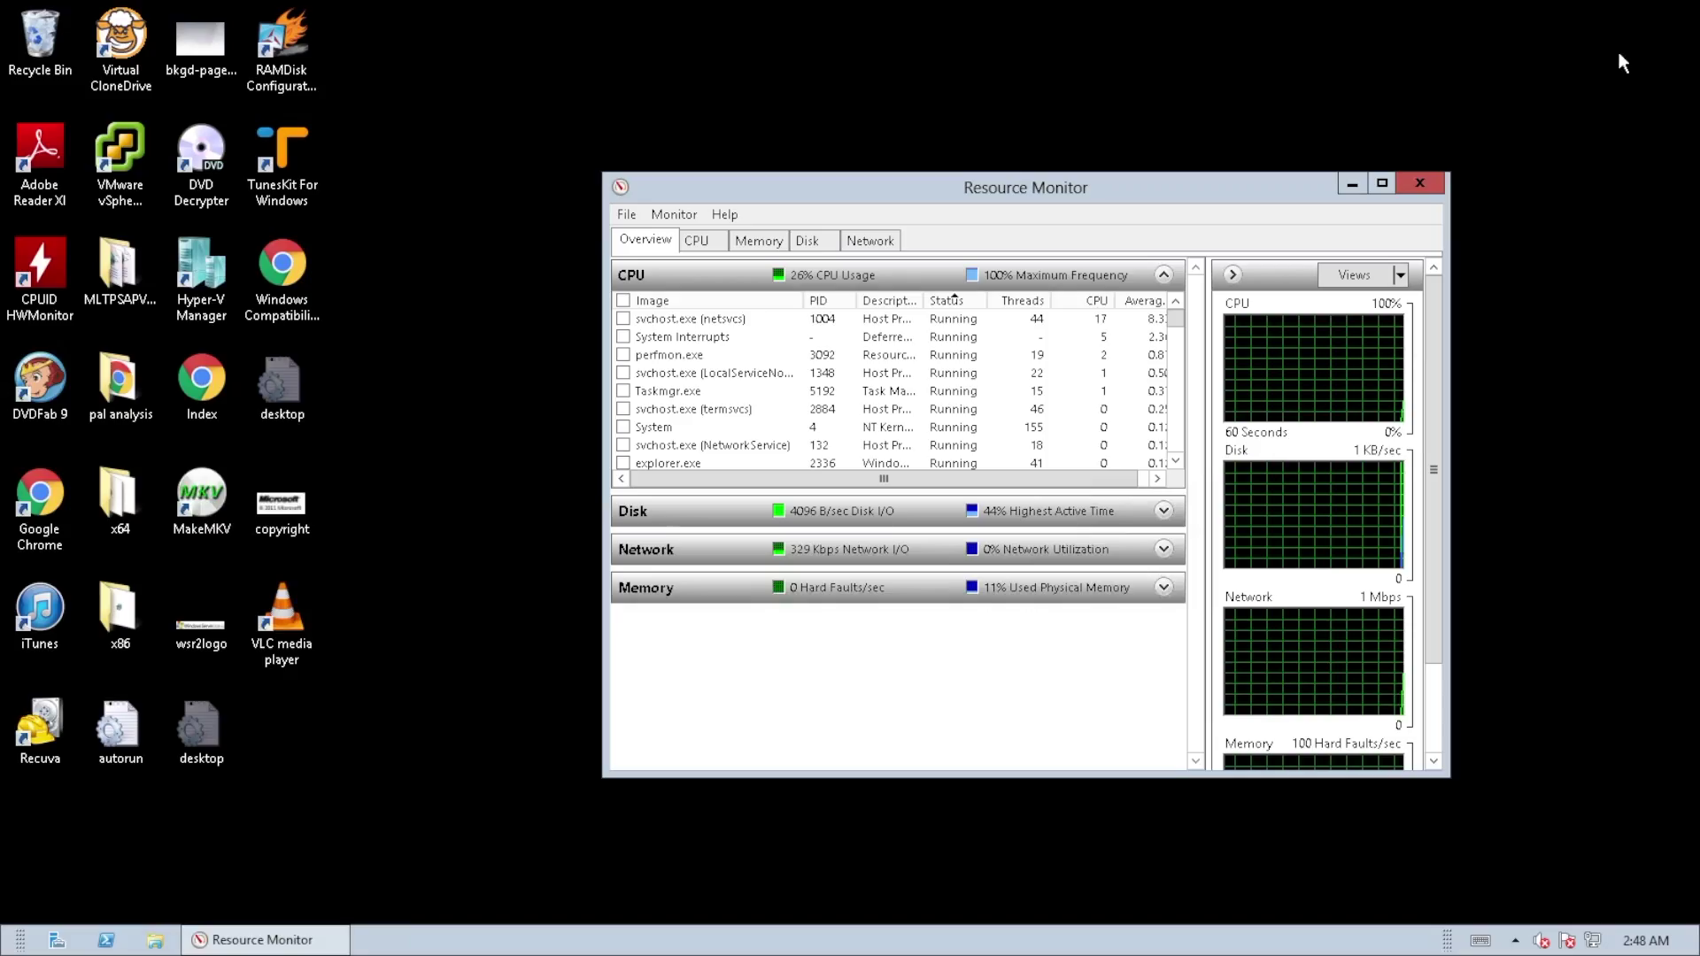
Step: Maximize Resource Monitor and expand the Network Activity process table on the Network tab
{"action": "double_click", "coordinate": [1105, 193]}
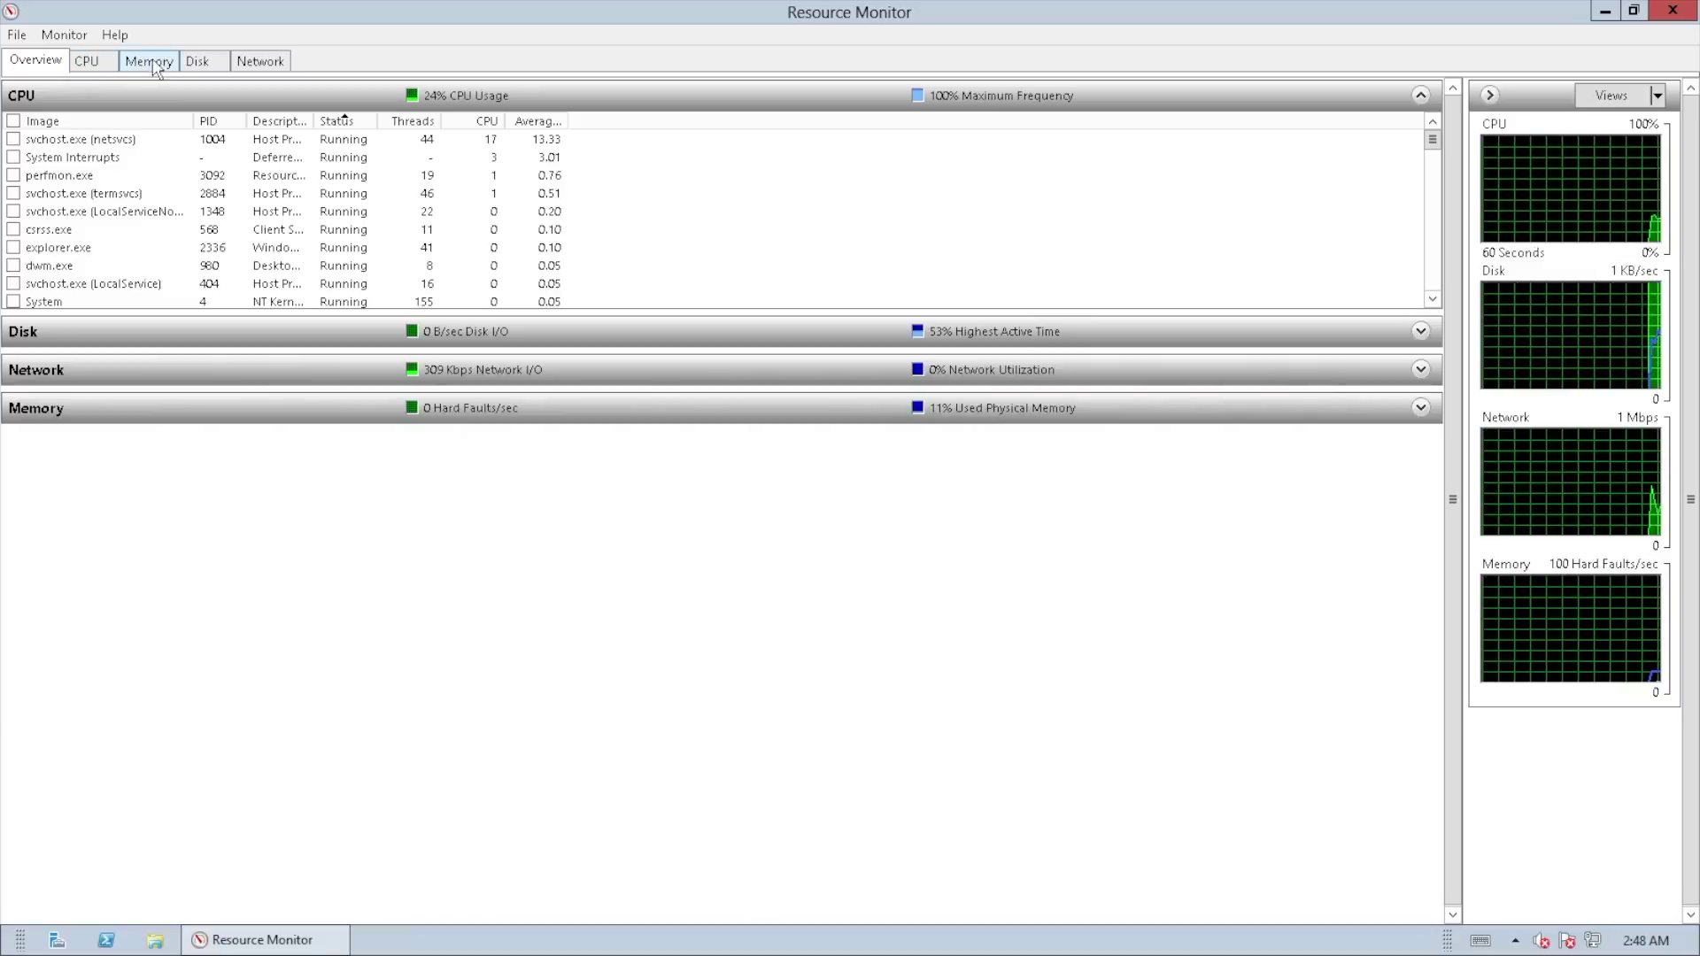
{"action": "left_click", "coordinate": [260, 61]}
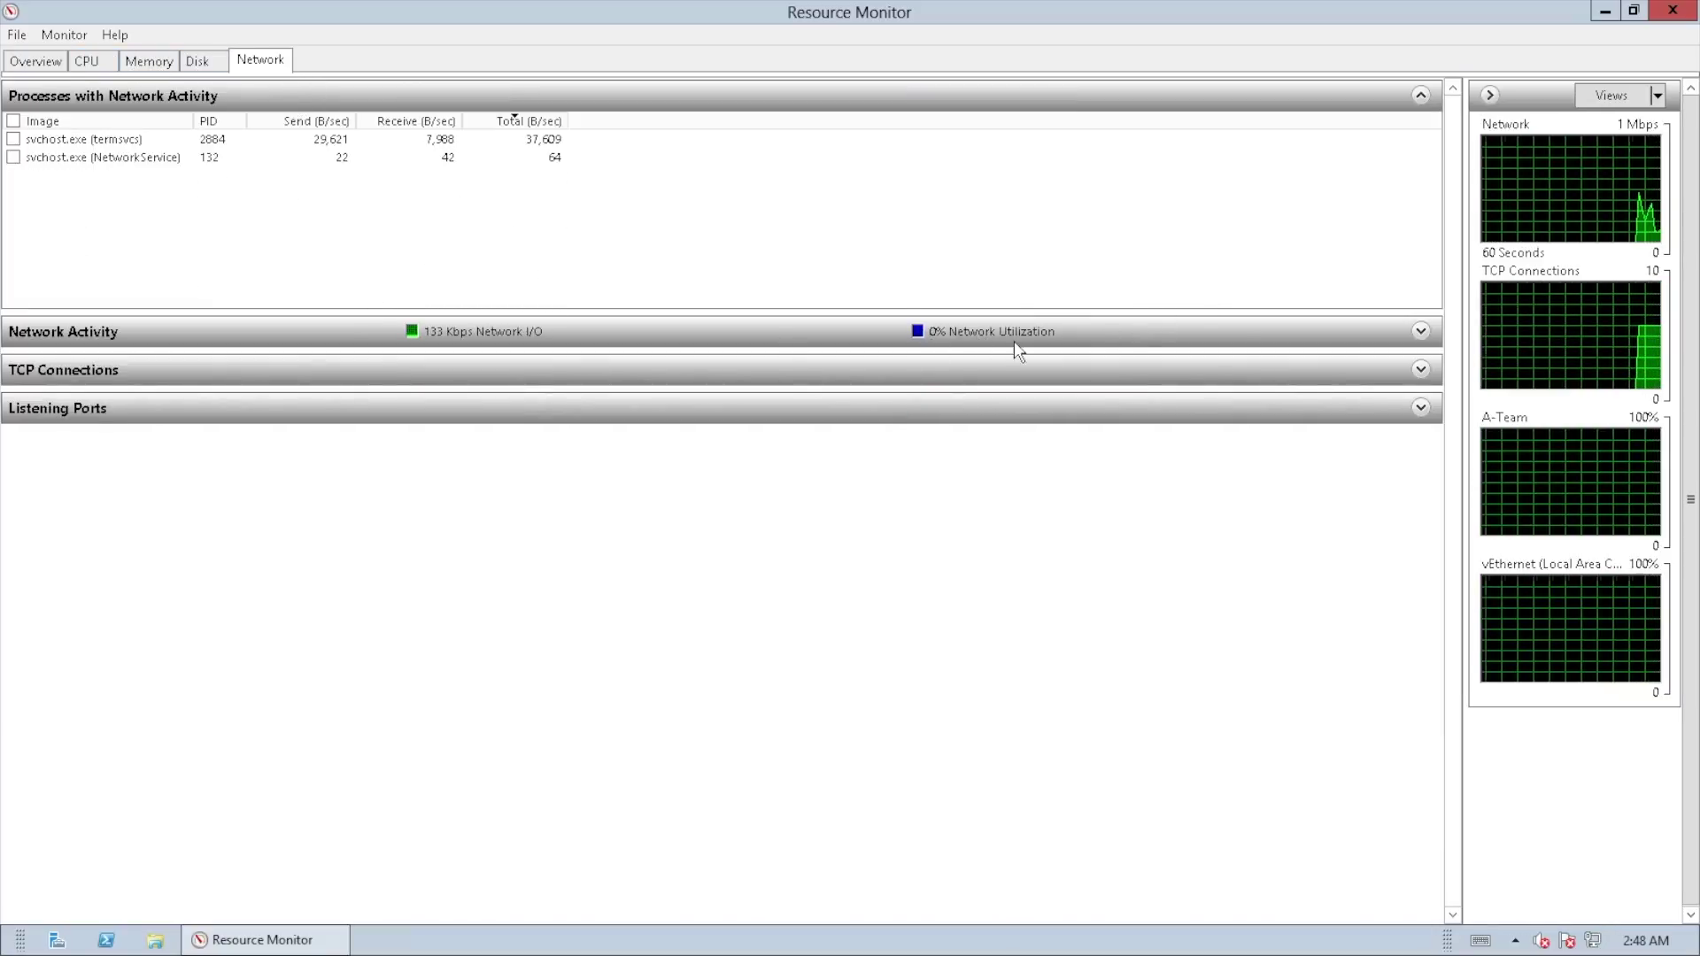
{"action": "left_click", "coordinate": [597, 338]}
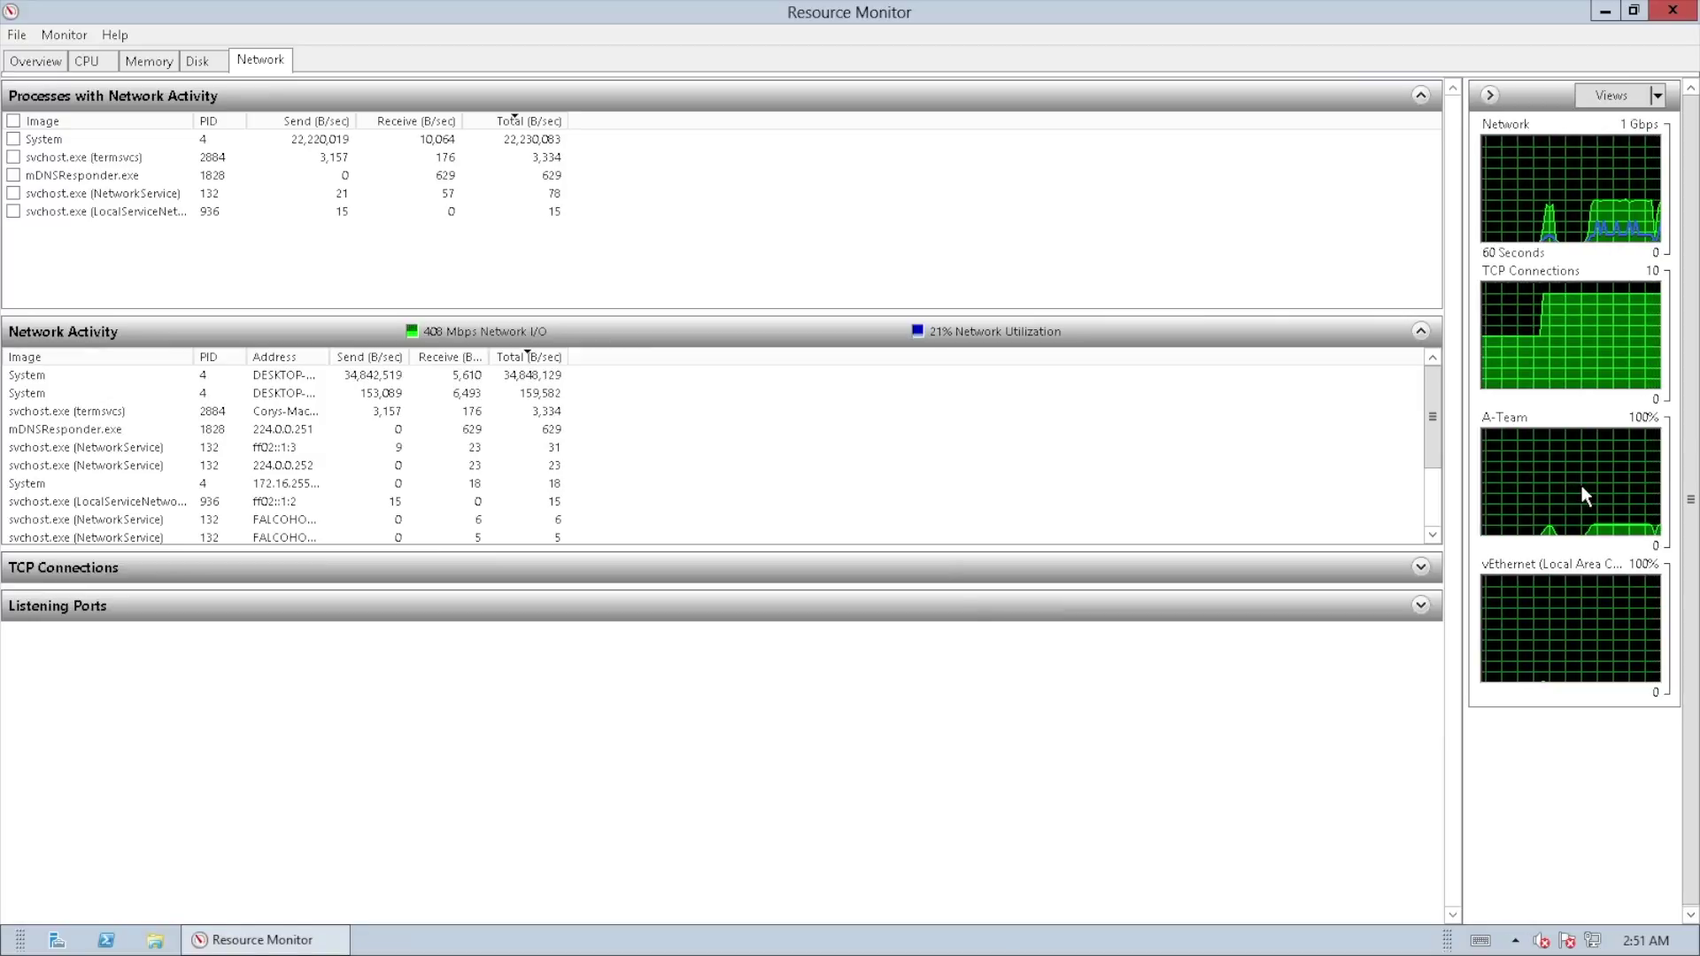
Step: Show the Disk tab to check the 48 MB/sec disk I/O during the transfer
{"action": "left_click", "coordinate": [199, 61]}
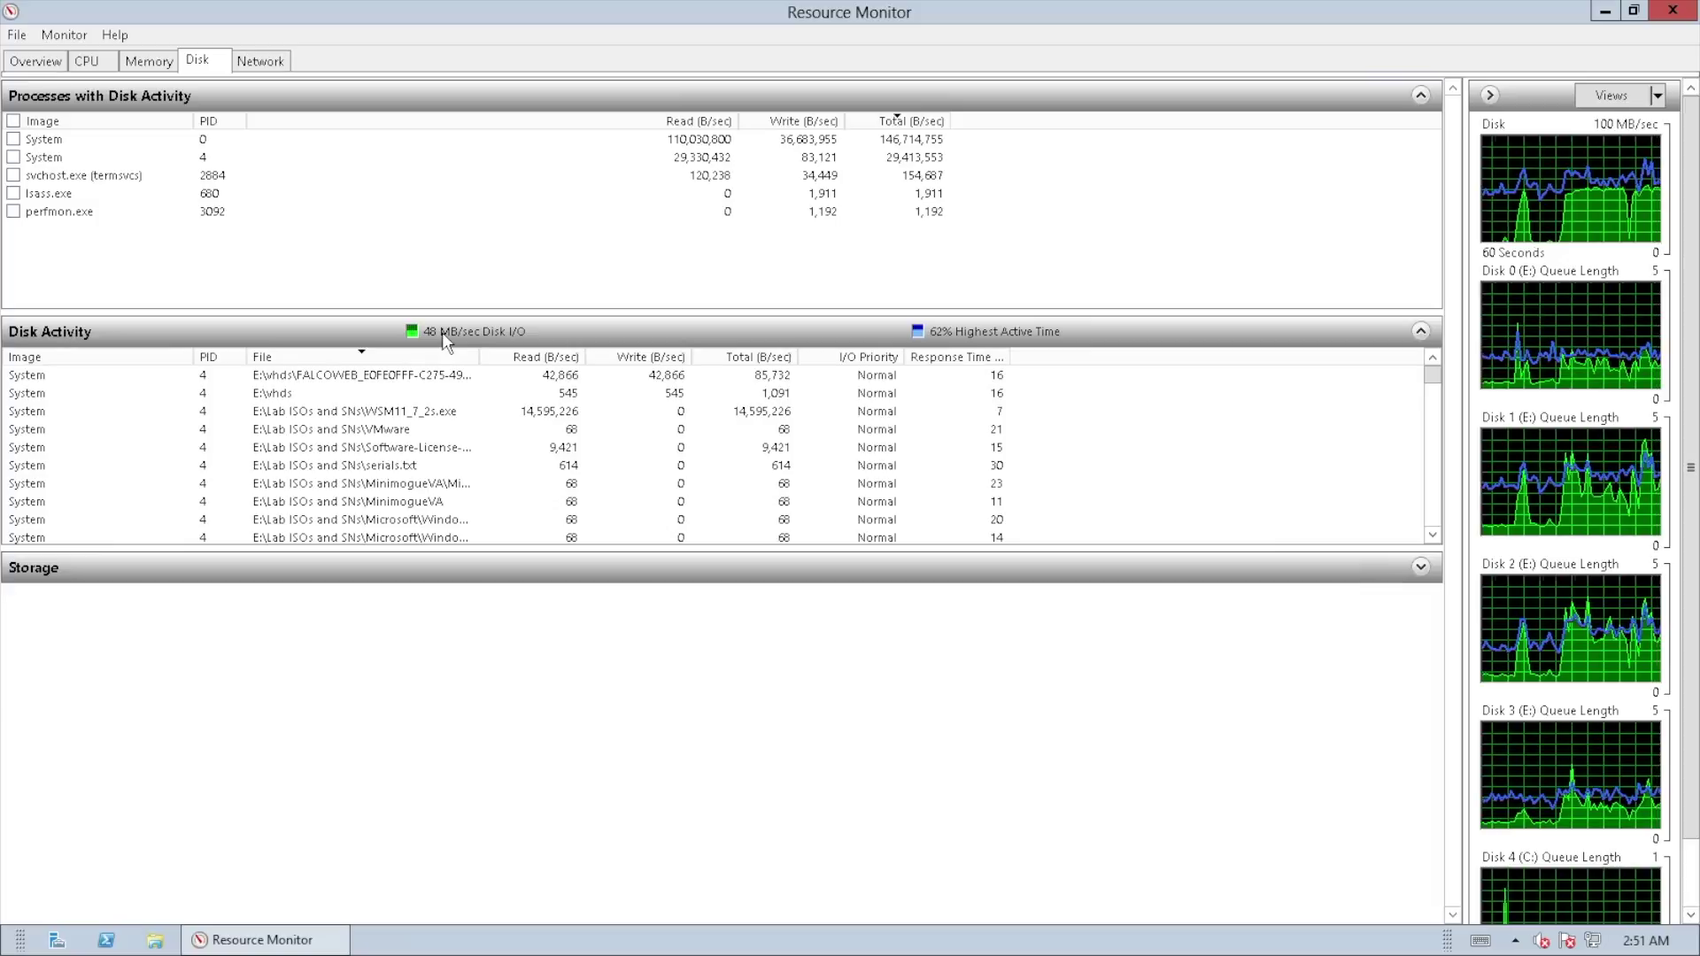
Step: Return to the Network tab, now showing network I/O around 1 Gbps
{"action": "left_click", "coordinate": [259, 61]}
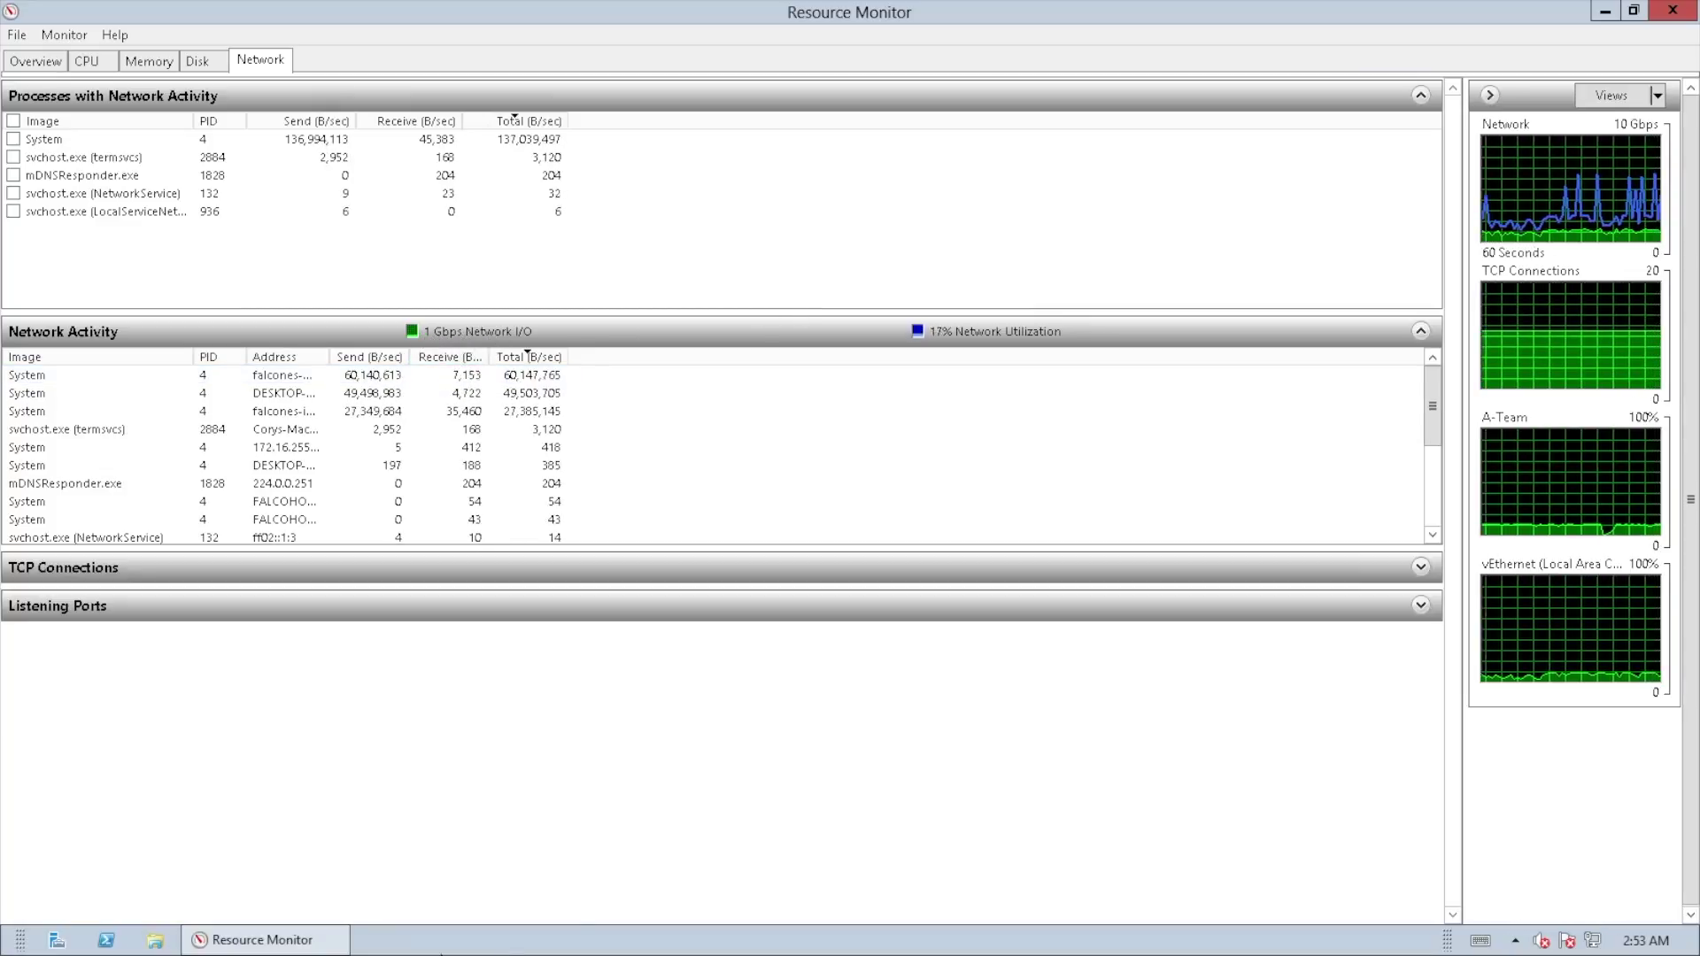
Step: Relaunch Task Manager from the taskbar and place it beside the Resource Monitor graphs
{"action": "right_click", "coordinate": [413, 943]}
{"action": "left_click", "coordinate": [501, 871]}
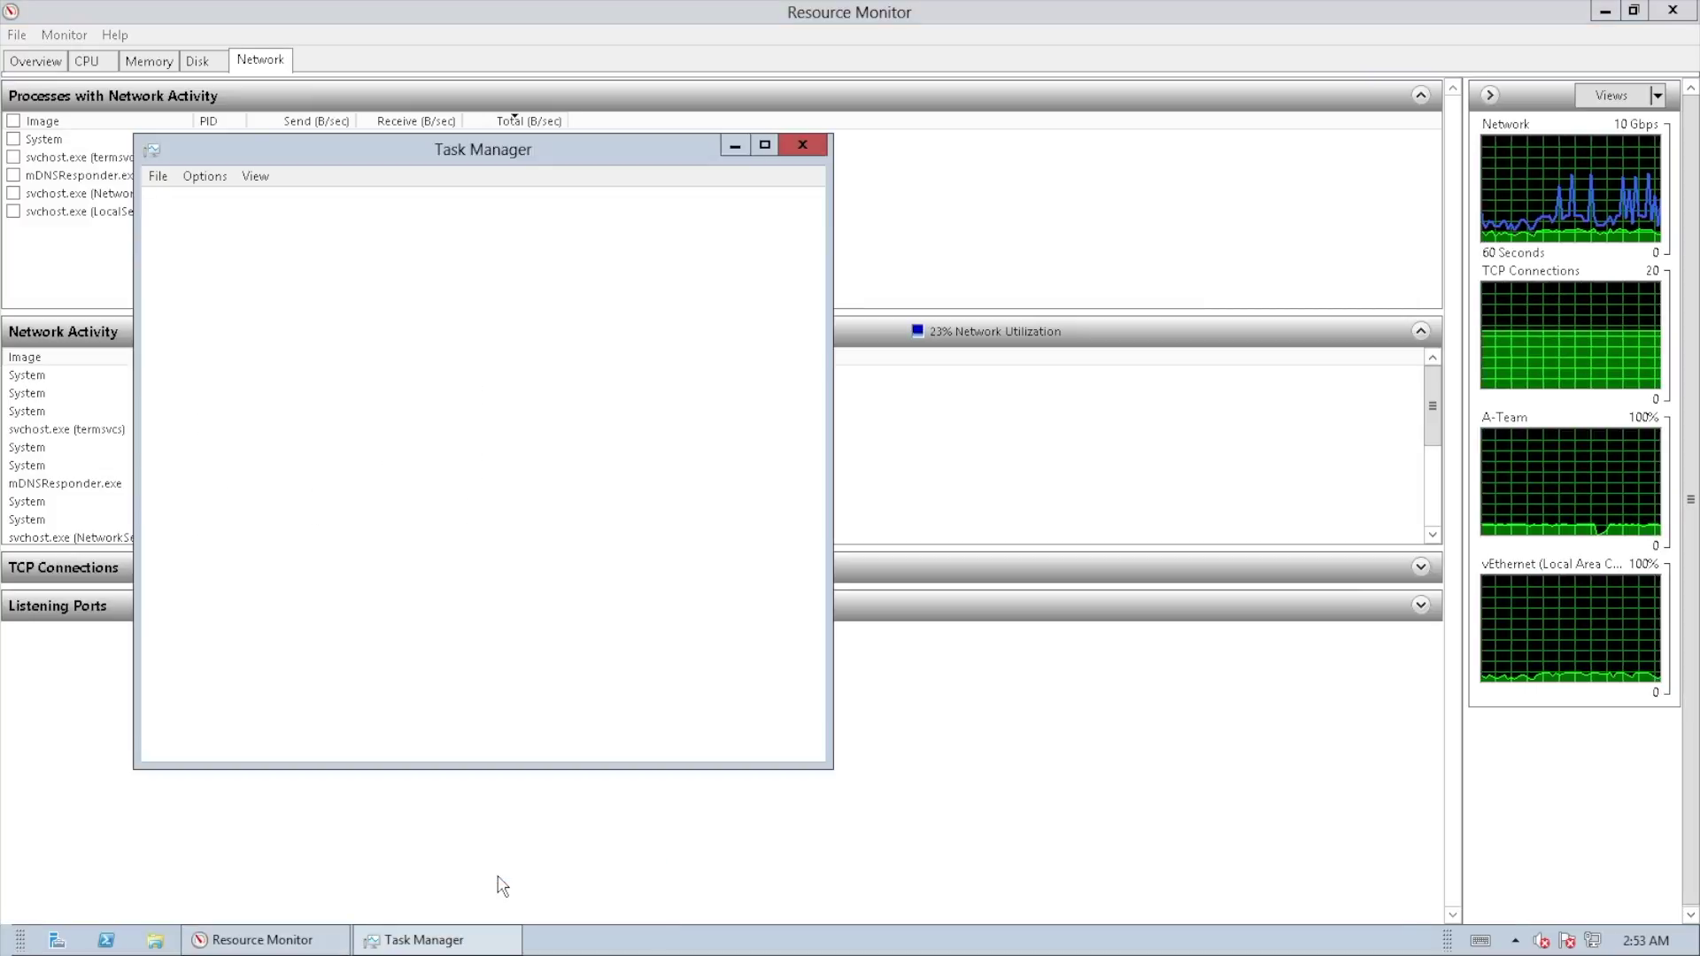
{"action": "left_click", "coordinate": [252, 201]}
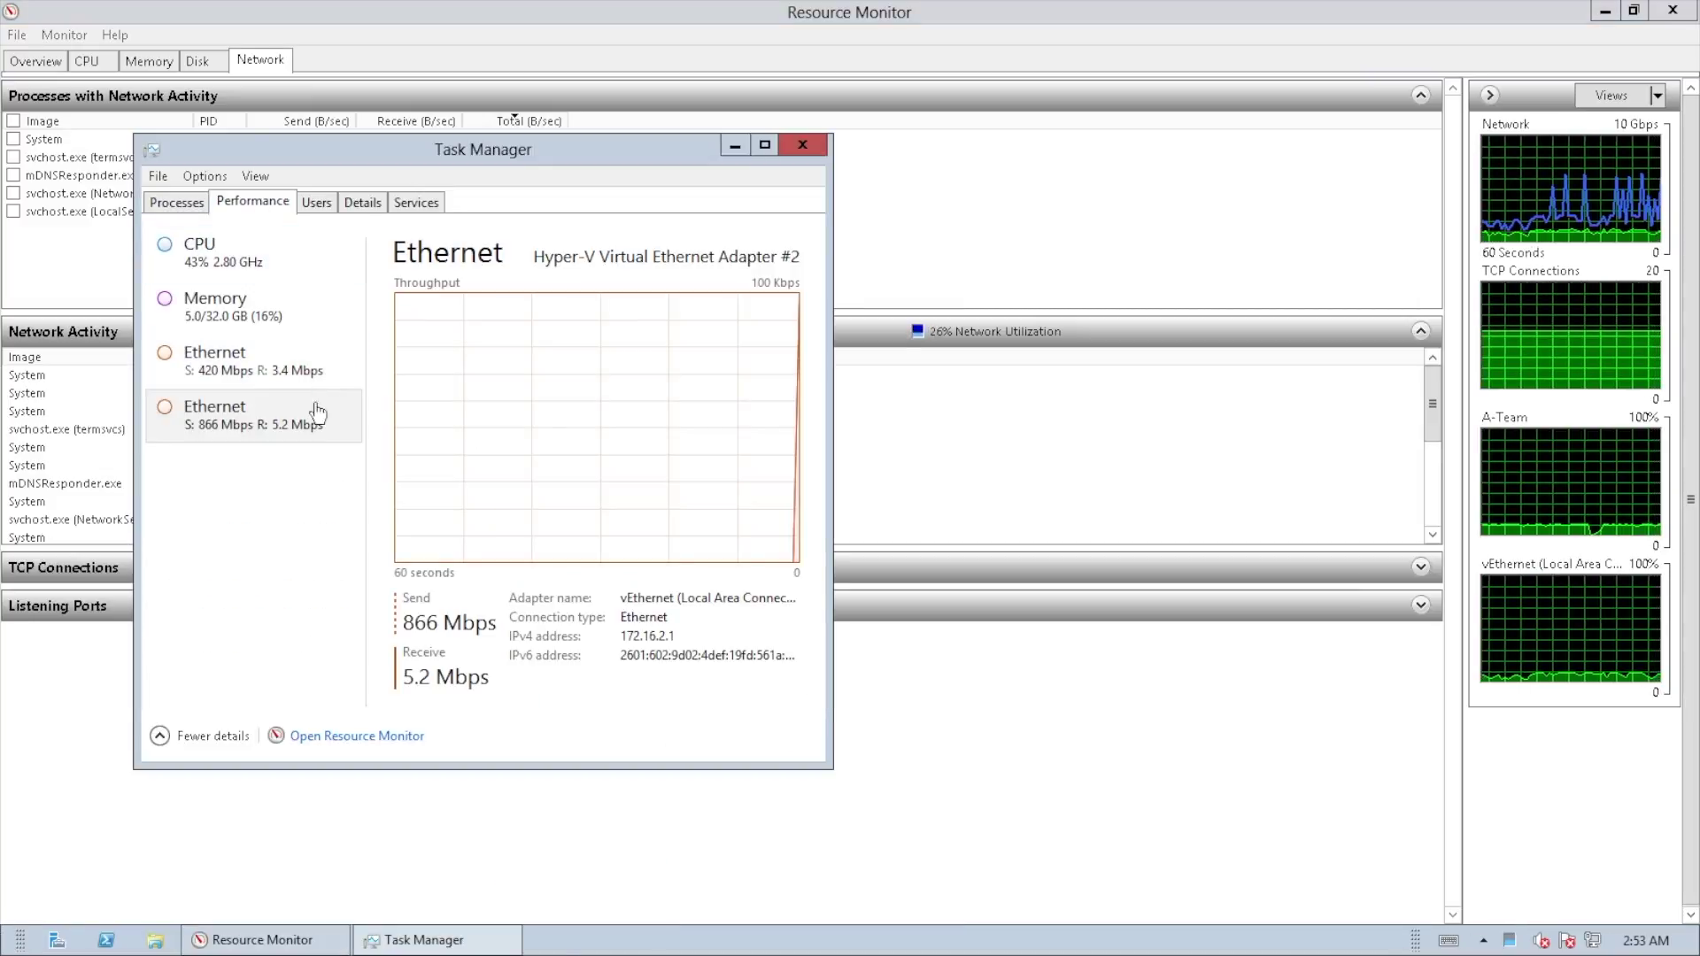
{"action": "left_click_drag", "start_coordinate": [385, 153], "coordinate": [1027, 205]}
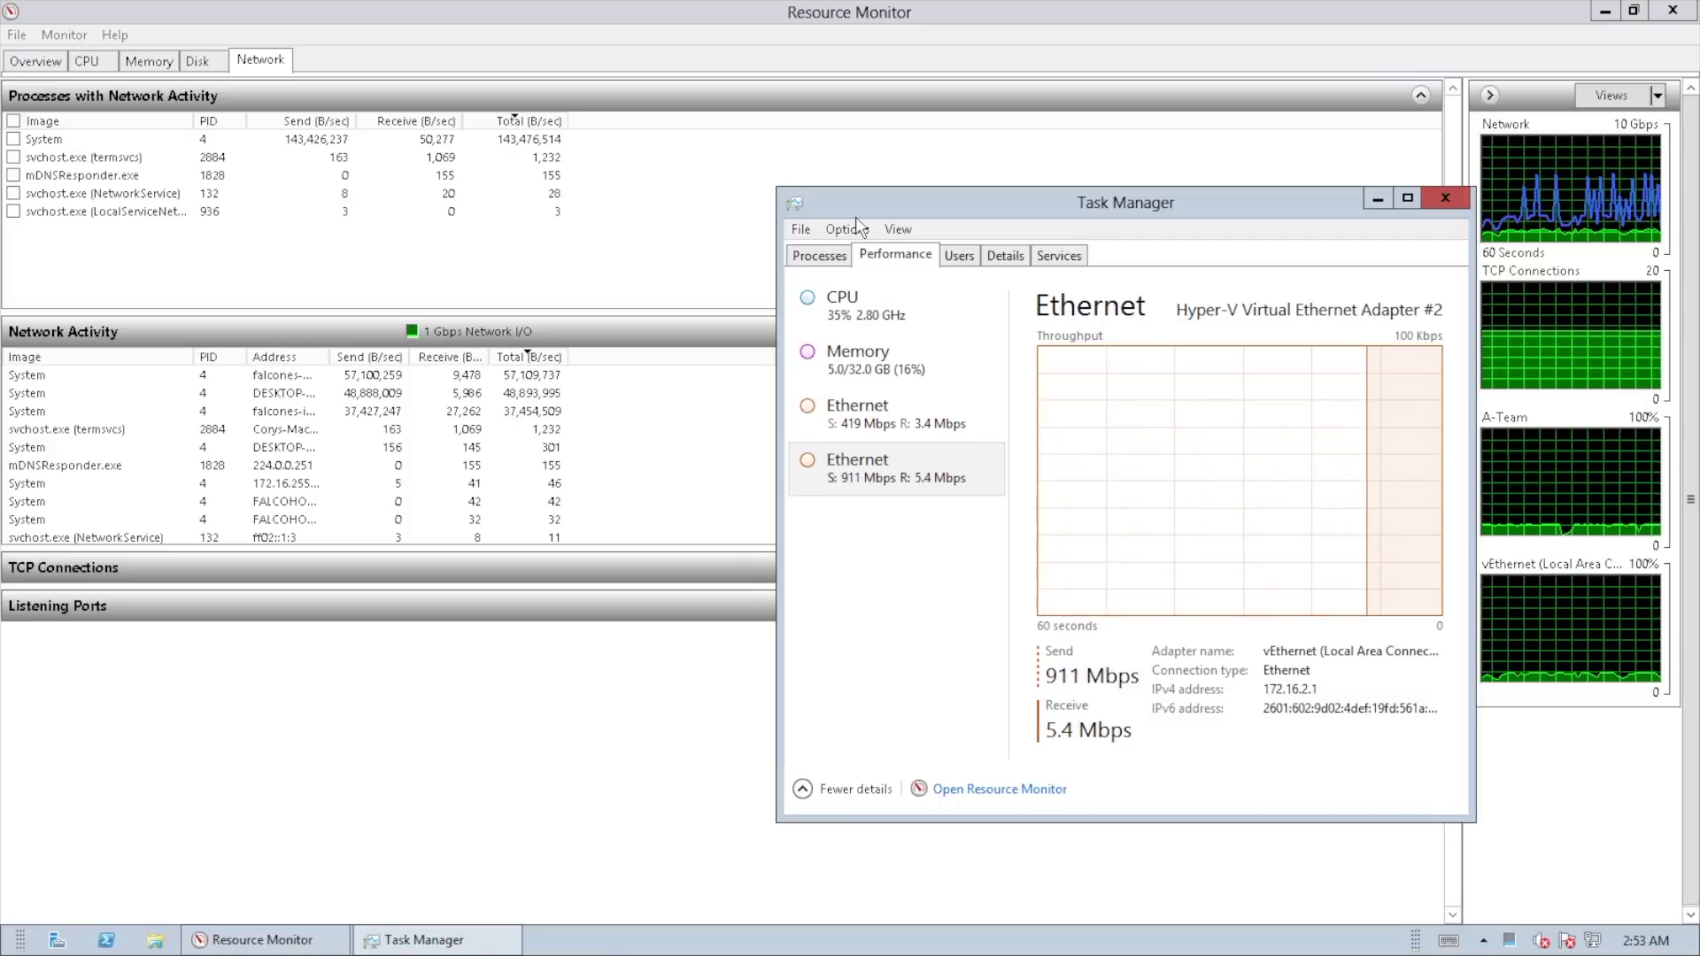
{"action": "left_click_drag", "start_coordinate": [906, 217], "coordinate": [815, 152]}
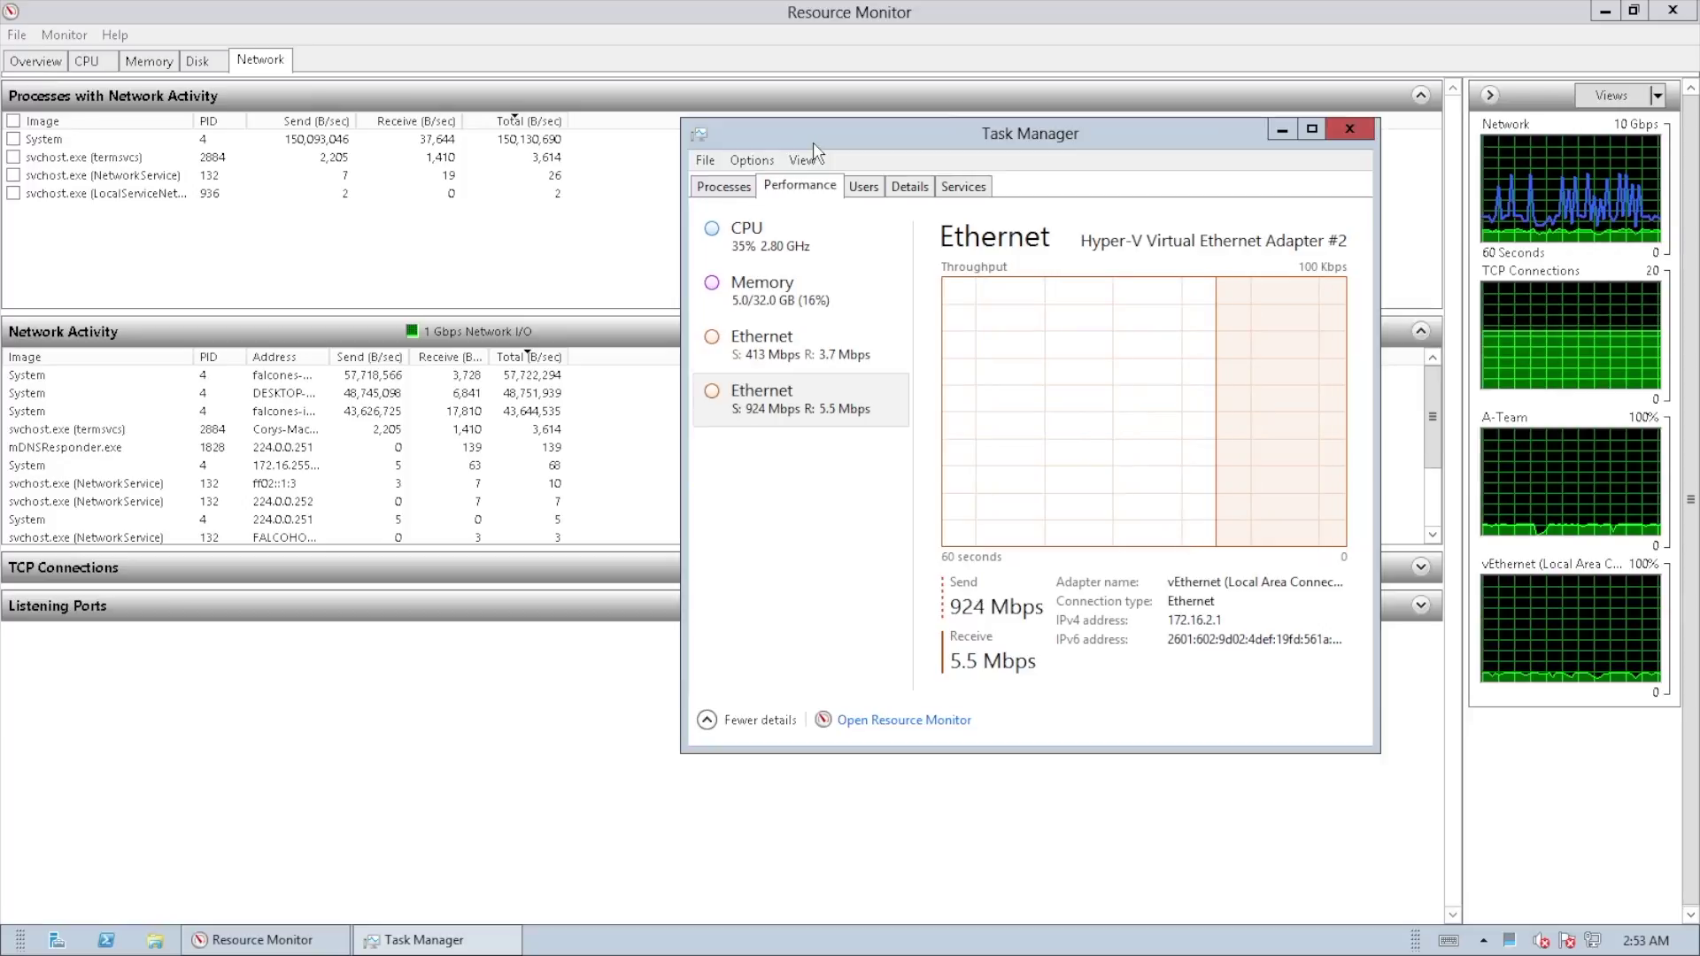
Step: Switch between the A-Team and vEthernet adapter graphs, finishing on the A-Team adapter
{"action": "left_click", "coordinate": [841, 366]}
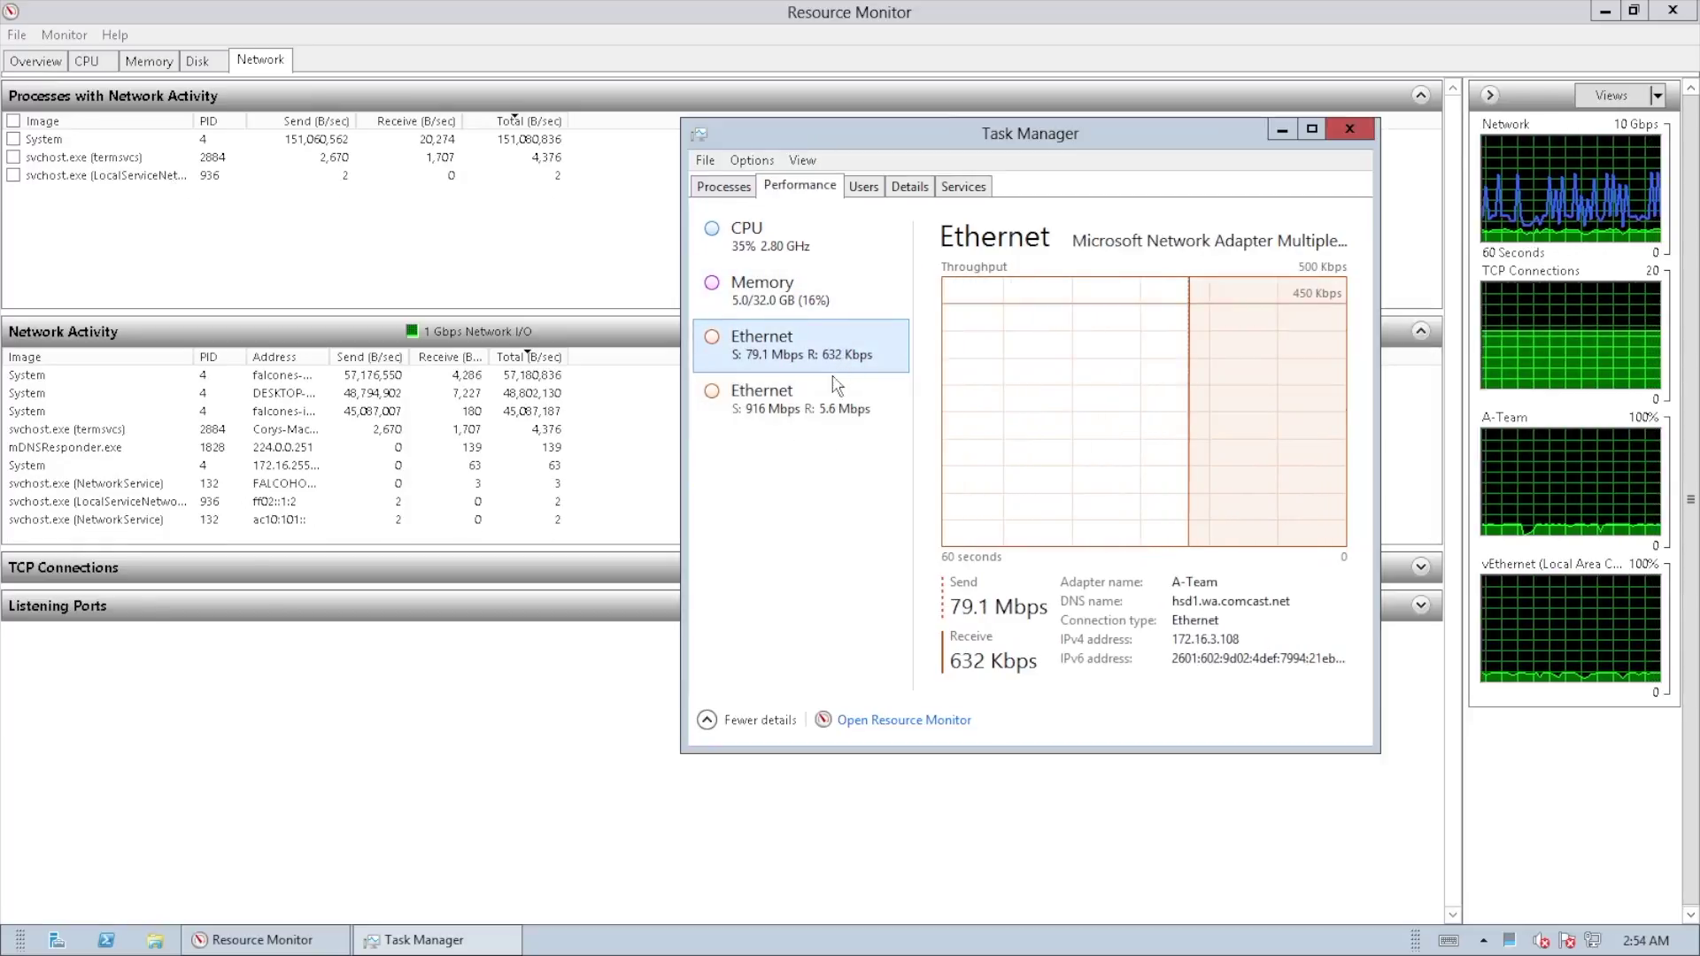
{"action": "left_click", "coordinate": [828, 392]}
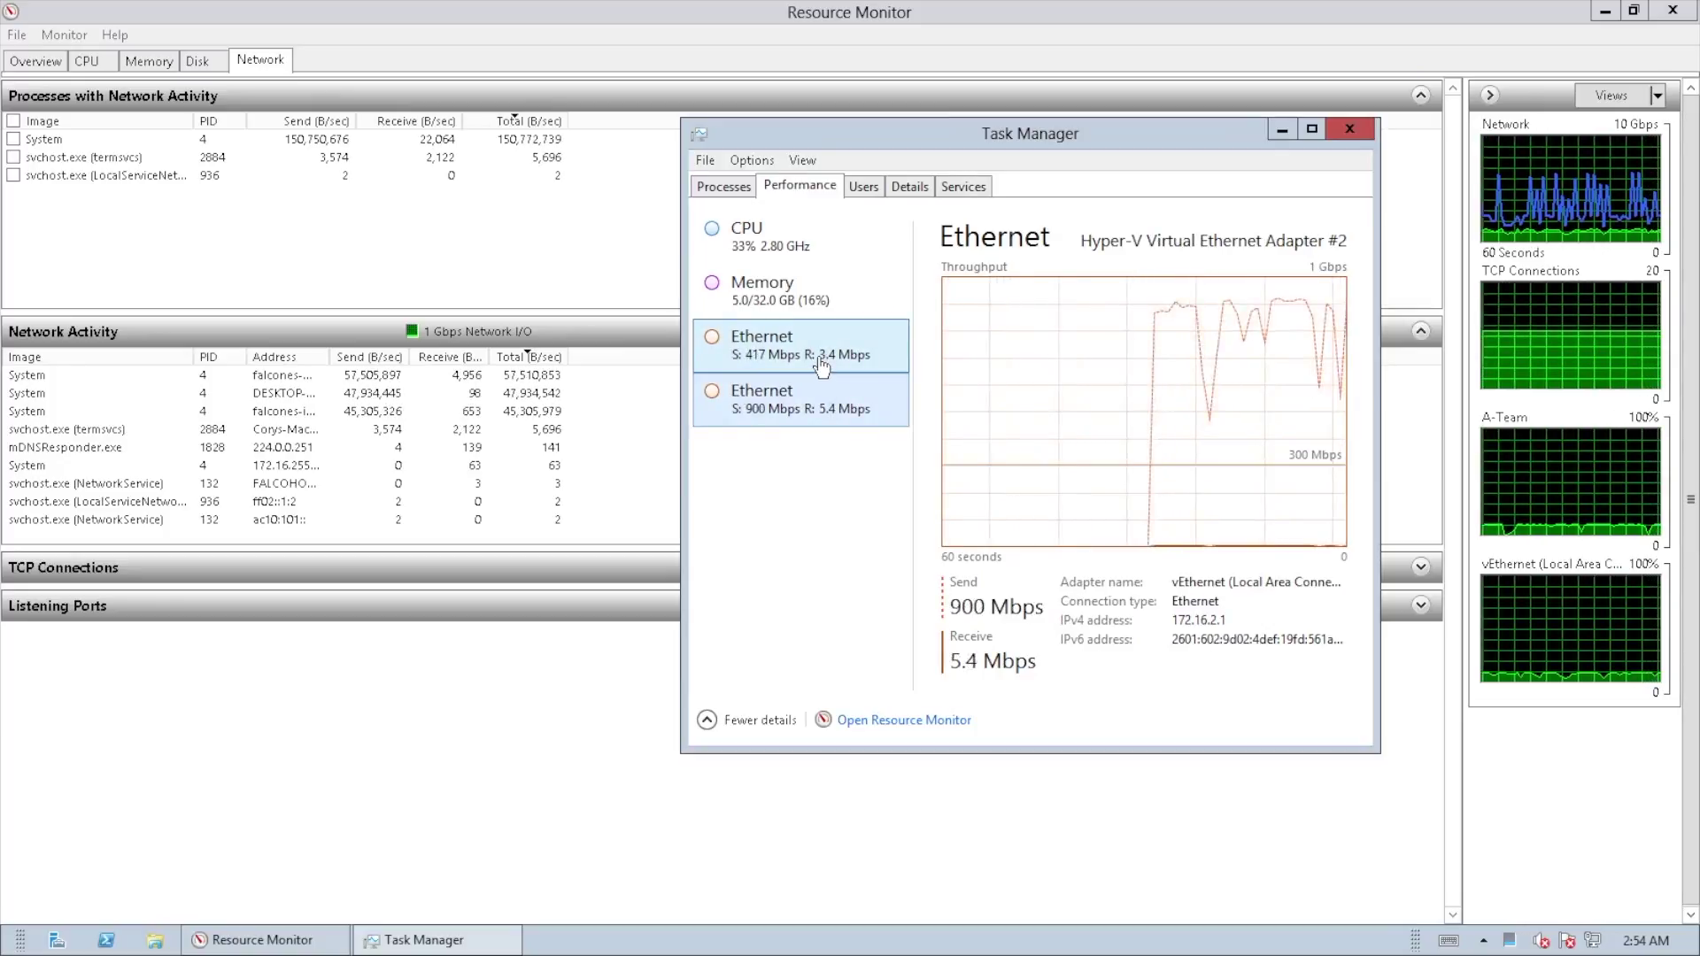
{"action": "left_click", "coordinate": [822, 366]}
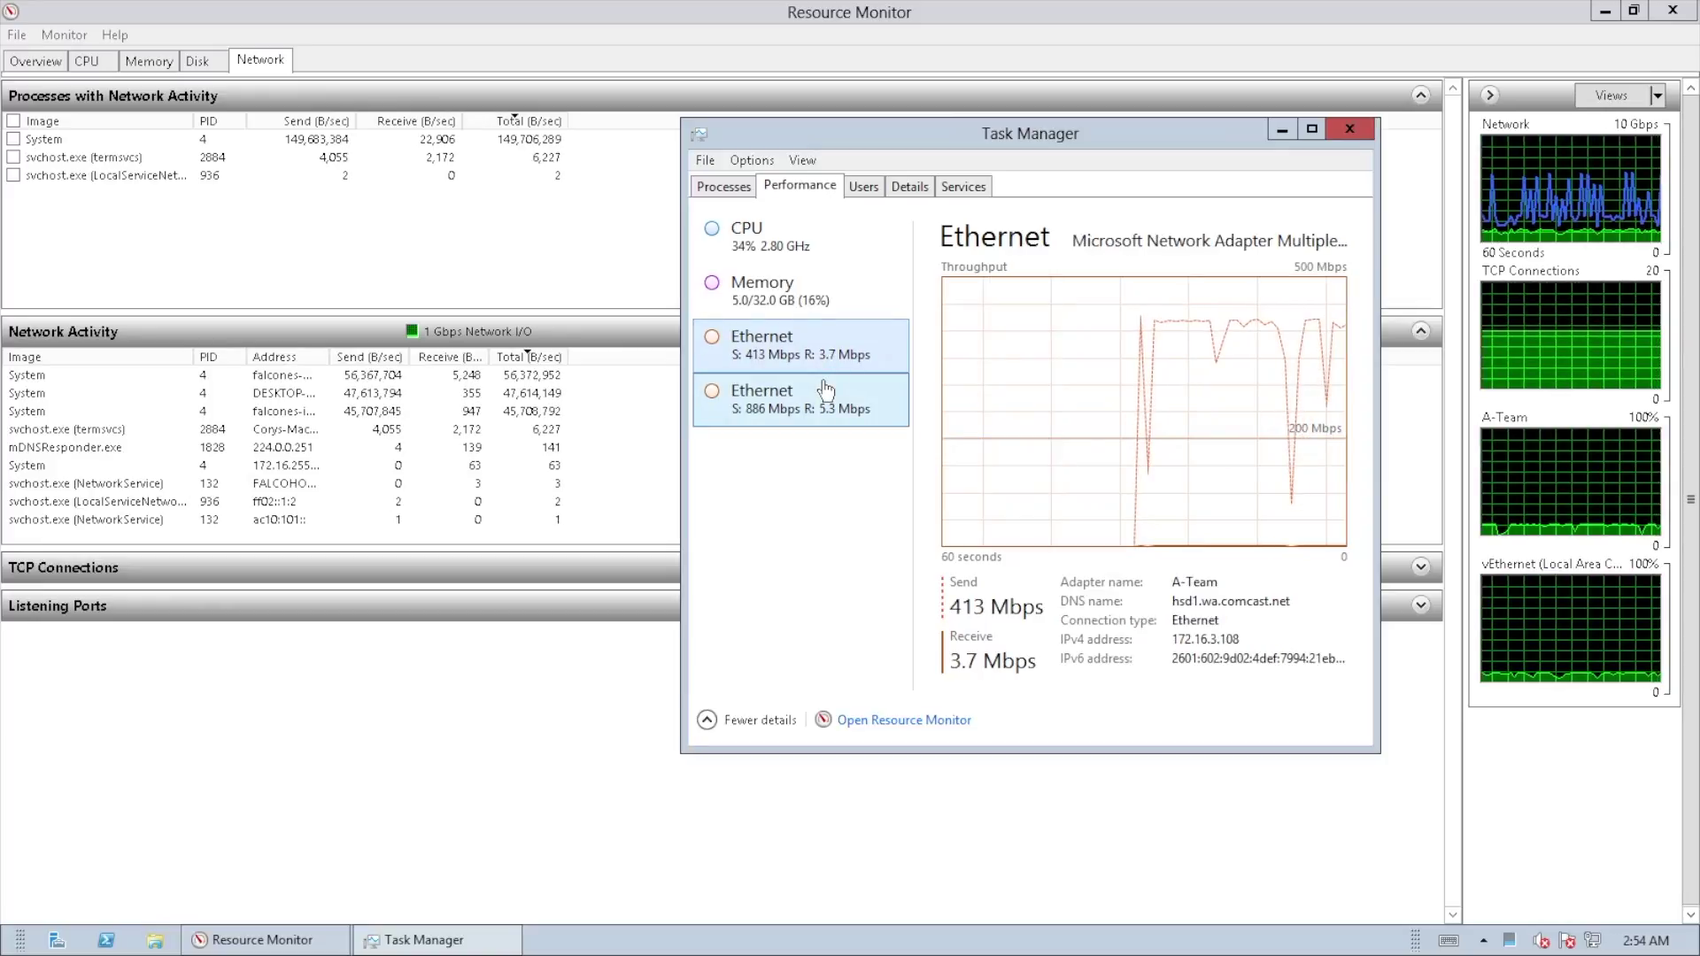
{"action": "left_click", "coordinate": [826, 390]}
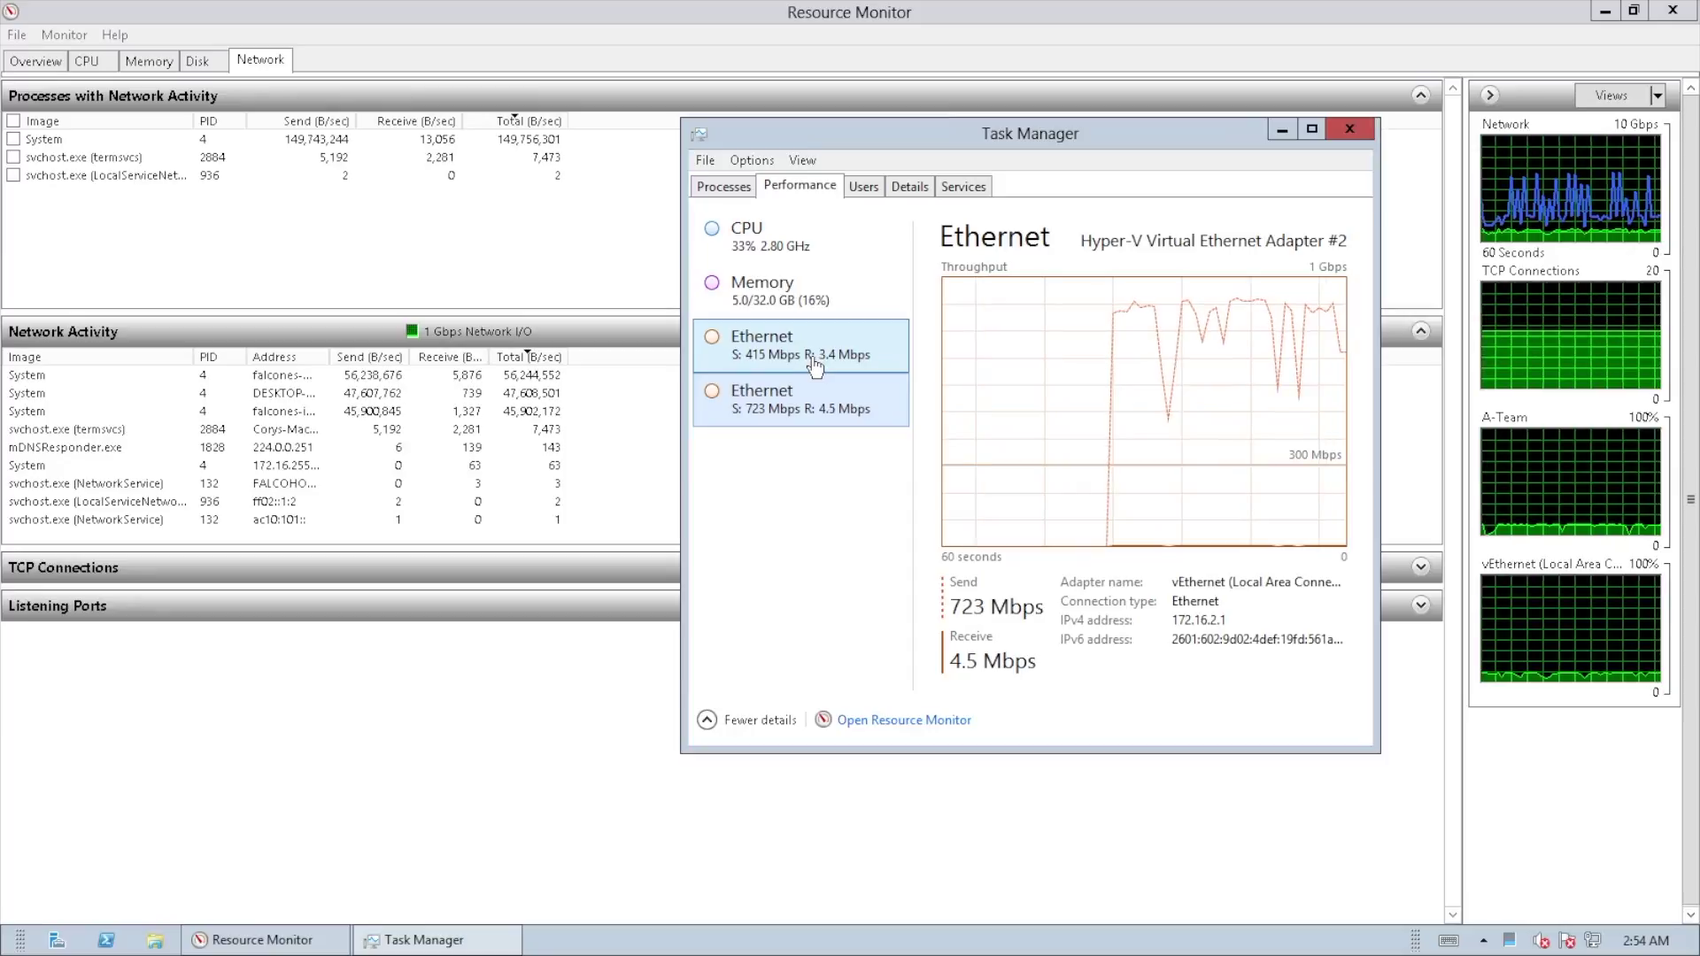
{"action": "left_click", "coordinate": [815, 366]}
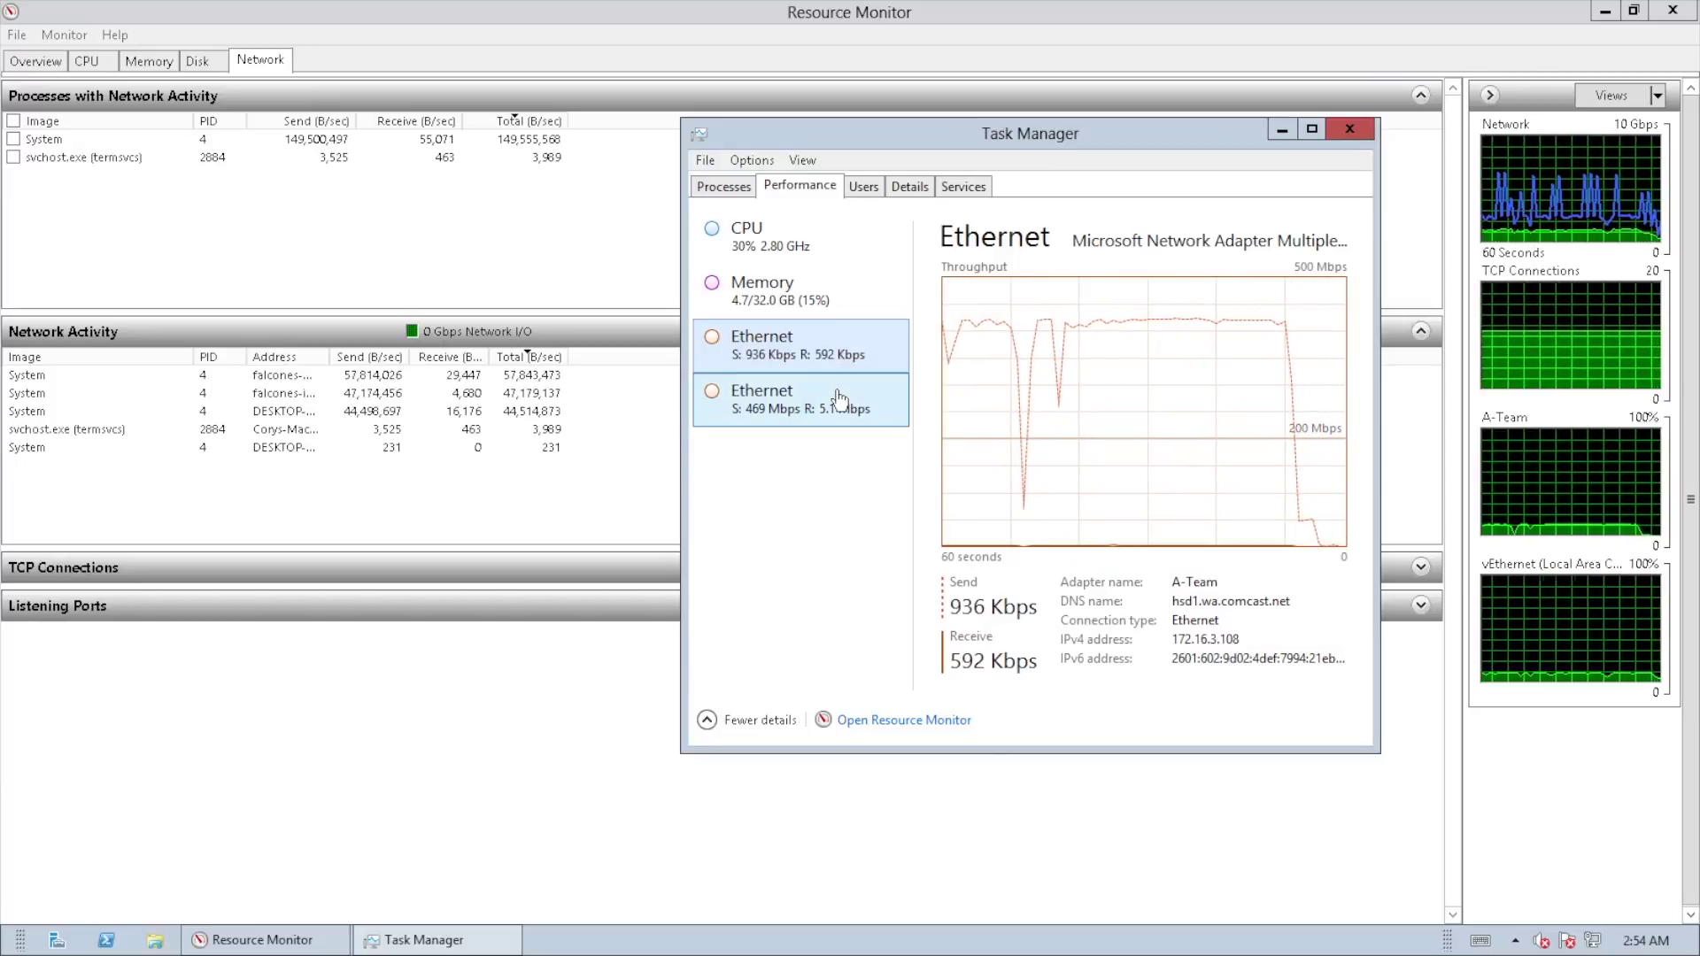
{"action": "left_click", "coordinate": [841, 390]}
{"action": "left_click", "coordinate": [844, 369]}
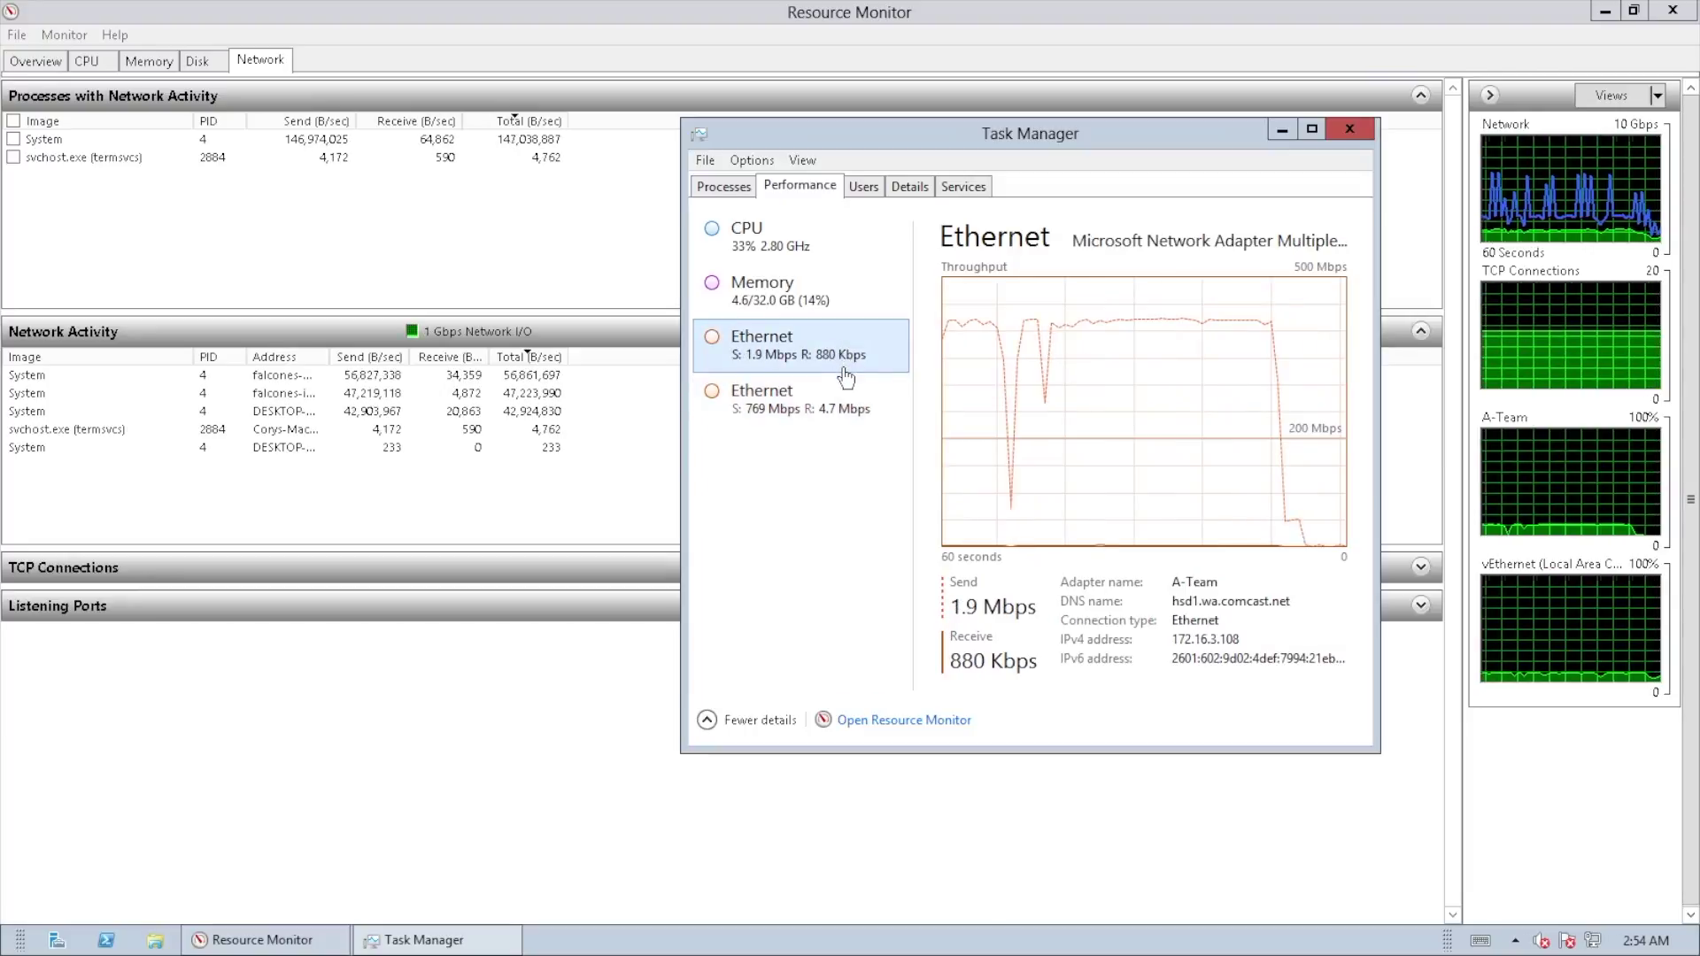